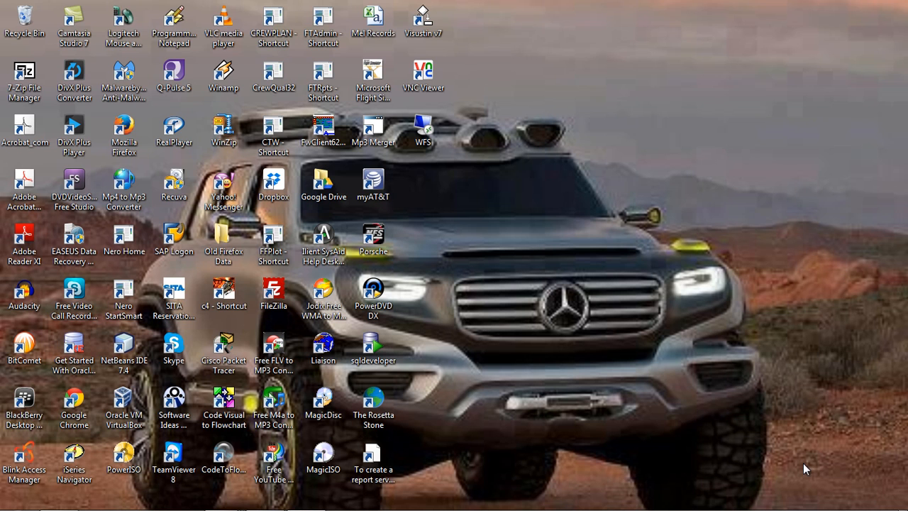
Switch to the running Server2008 virtual machine and close its Initial Configuration Tasks window.
{"action": "mouse_move", "coordinate": [425, 507]}
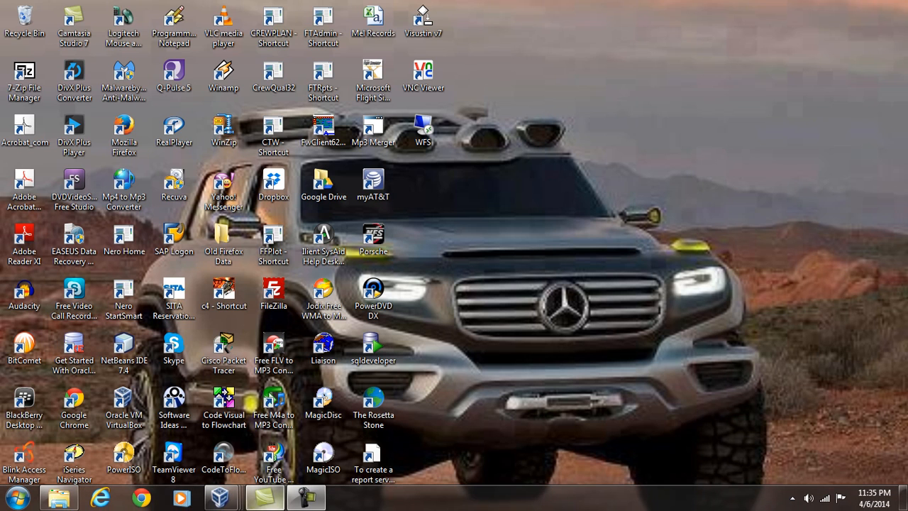
{"action": "mouse_move", "coordinate": [223, 503]}
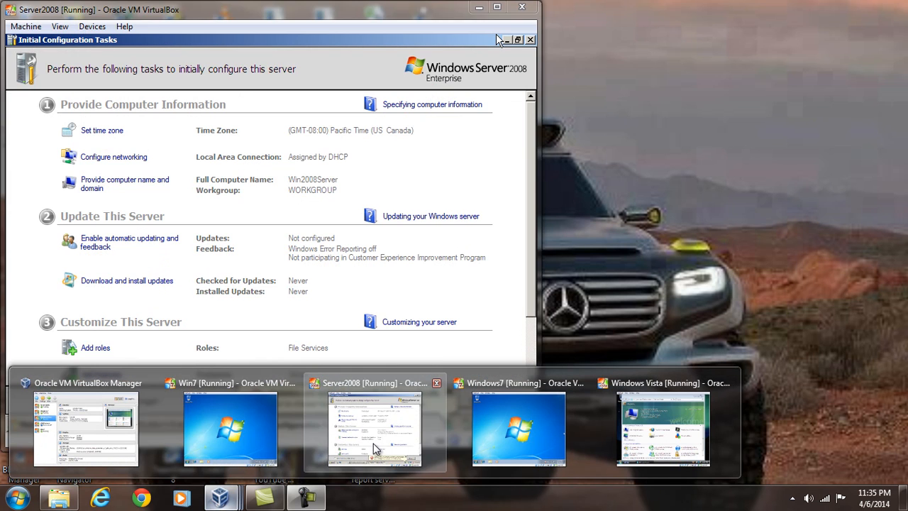
{"action": "left_click", "coordinate": [374, 447]}
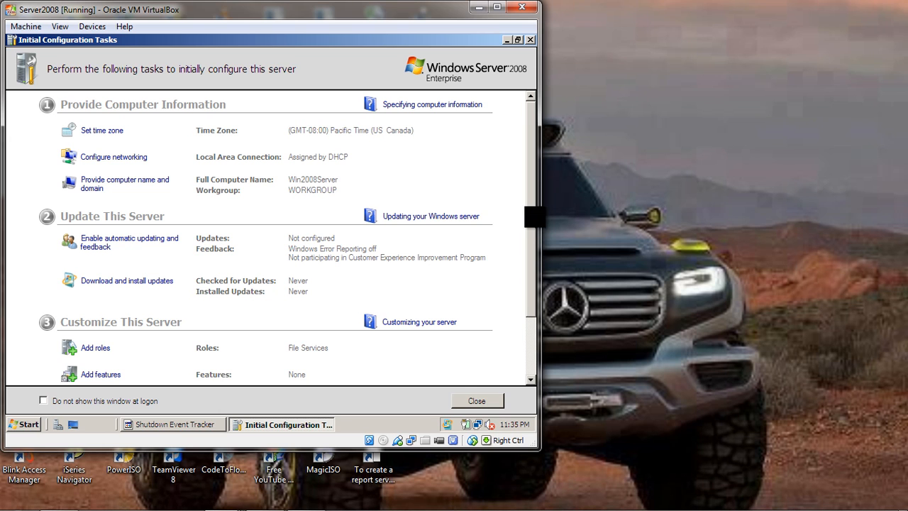
{"action": "left_click_drag", "start_coordinate": [532, 213], "coordinate": [529, 283]}
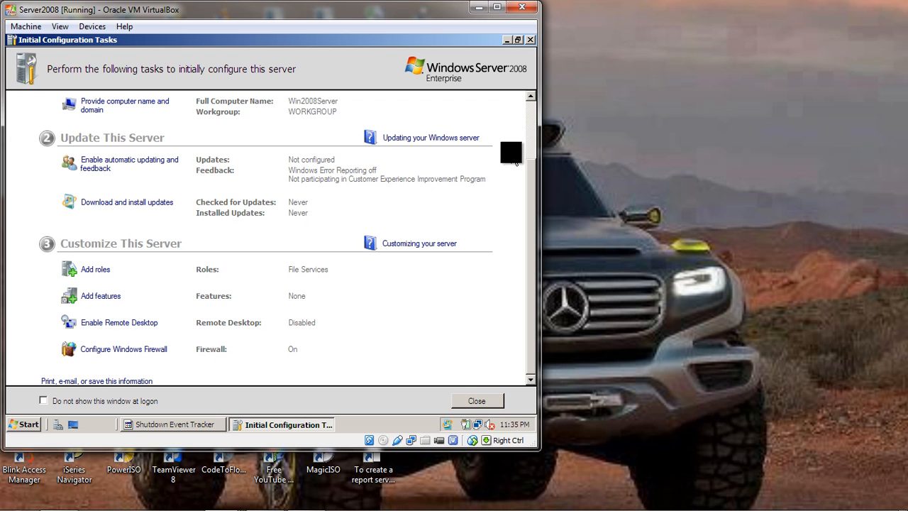
{"action": "left_click", "coordinate": [475, 401]}
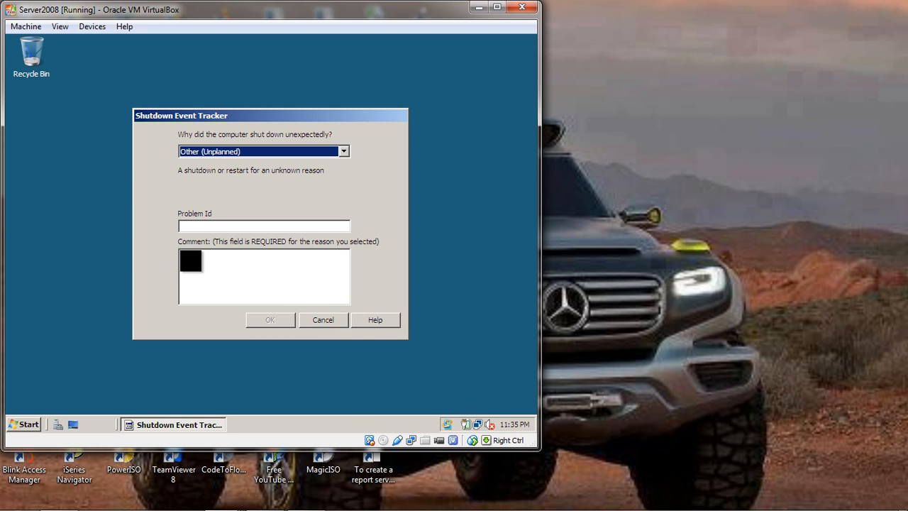
Submit the Shutdown Event Tracker with "none" as both the problem ID and the comment.
{"action": "left_click", "coordinate": [190, 225]}
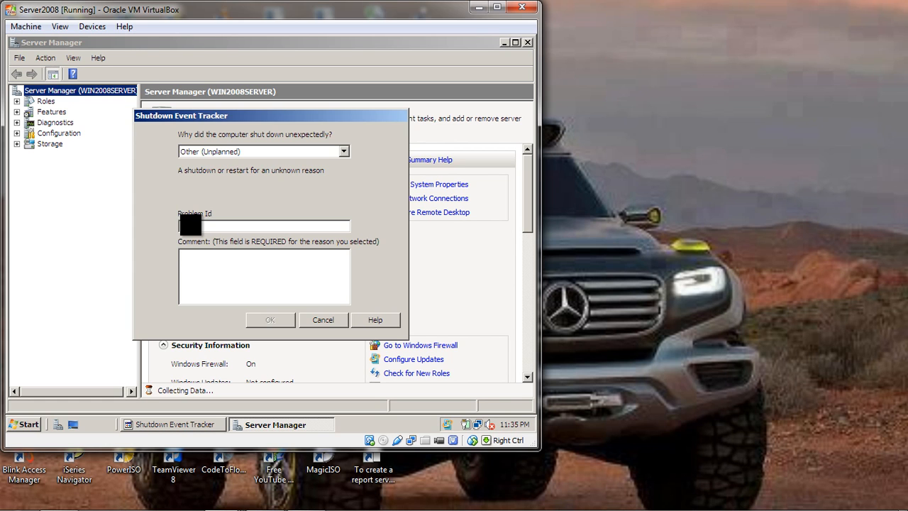
{"action": "type", "text": "none"}
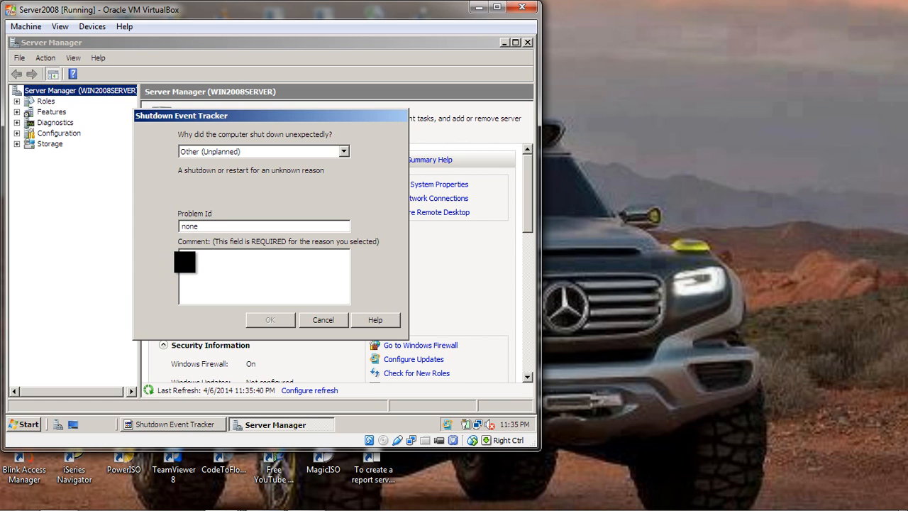
{"action": "type", "text": "none"}
{"action": "left_click", "coordinate": [270, 320]}
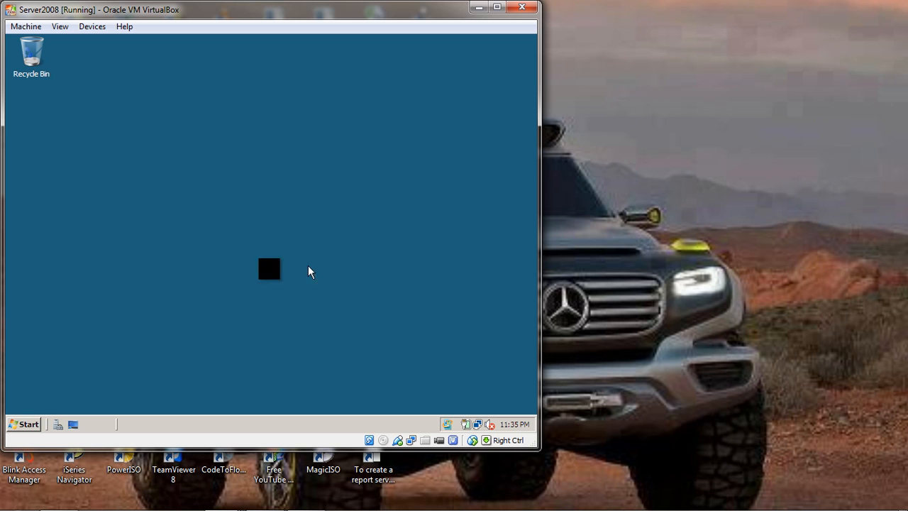
Check the server's computer name and workgroup in its system properties, then close the System window.
{"action": "left_click", "coordinate": [21, 424]}
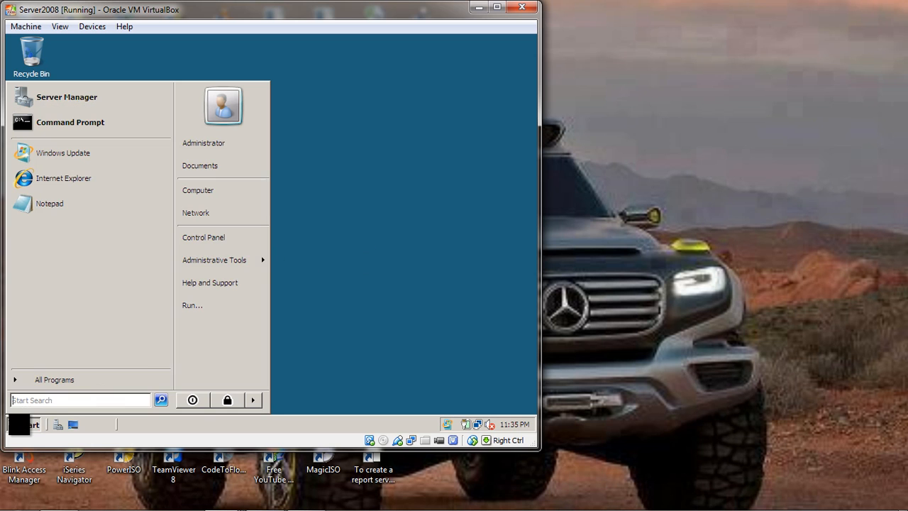
{"action": "right_click", "coordinate": [213, 190]}
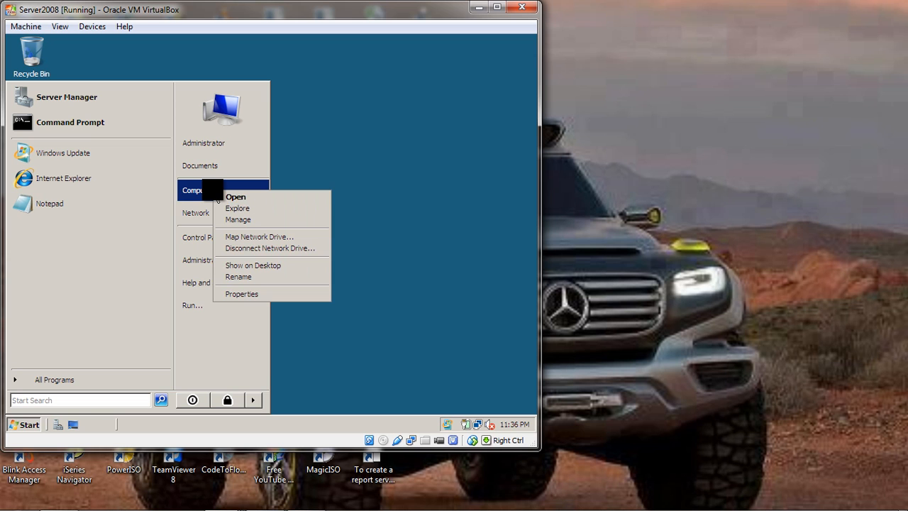
{"action": "left_click", "coordinate": [250, 294]}
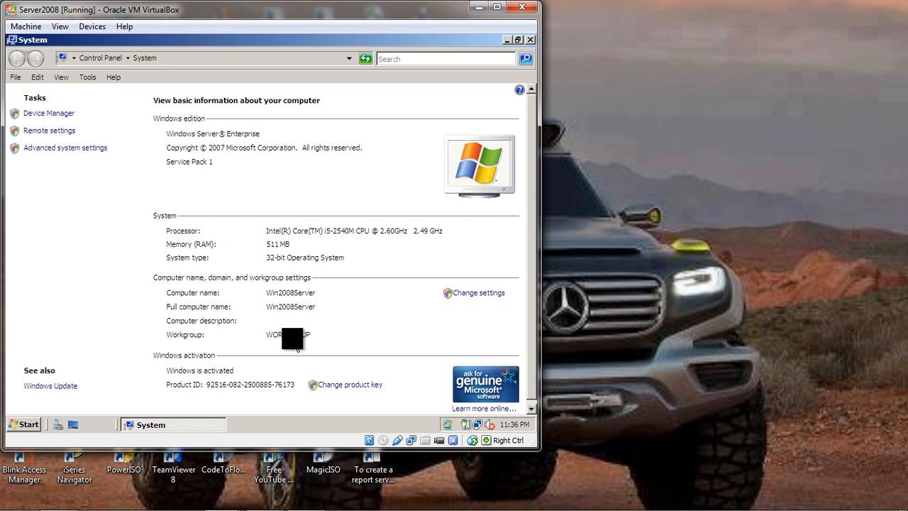
{"action": "left_click", "coordinate": [476, 293]}
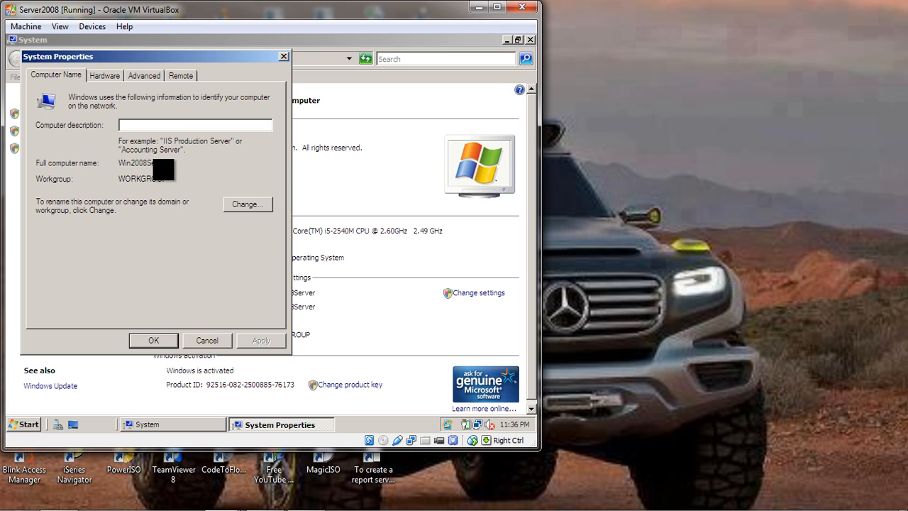
{"action": "left_click", "coordinate": [157, 340]}
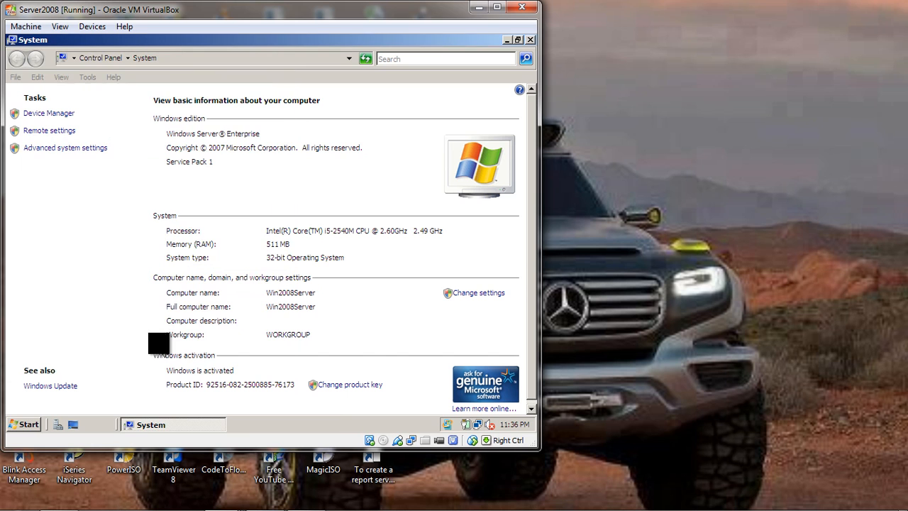
{"action": "left_click", "coordinate": [529, 40]}
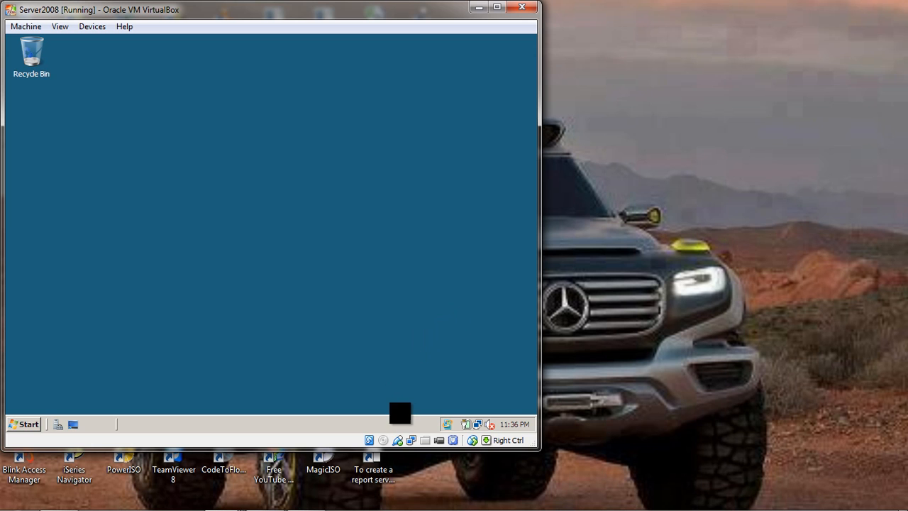
Attach the virtual machine's Adapter 1 to Internal Network "intnet" and set its promiscuous mode to Allow All.
{"action": "right_click", "coordinate": [410, 444]}
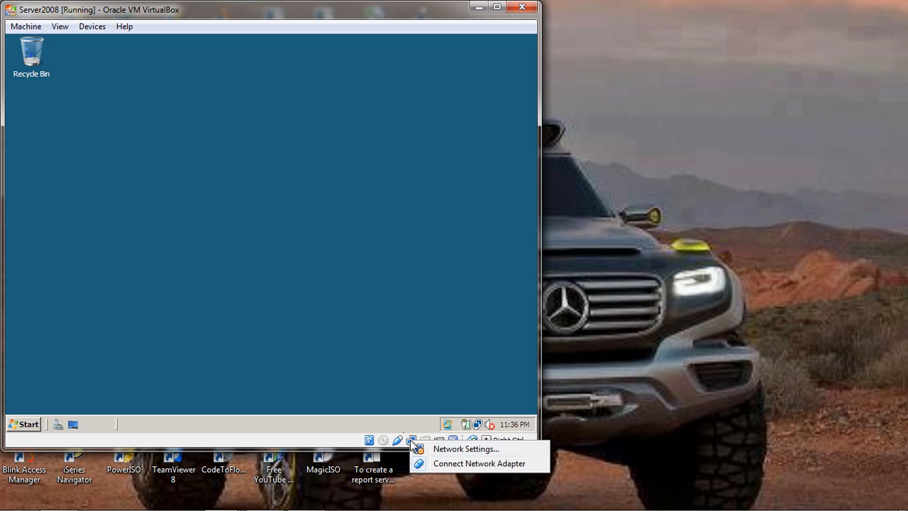
{"action": "left_click", "coordinate": [446, 449]}
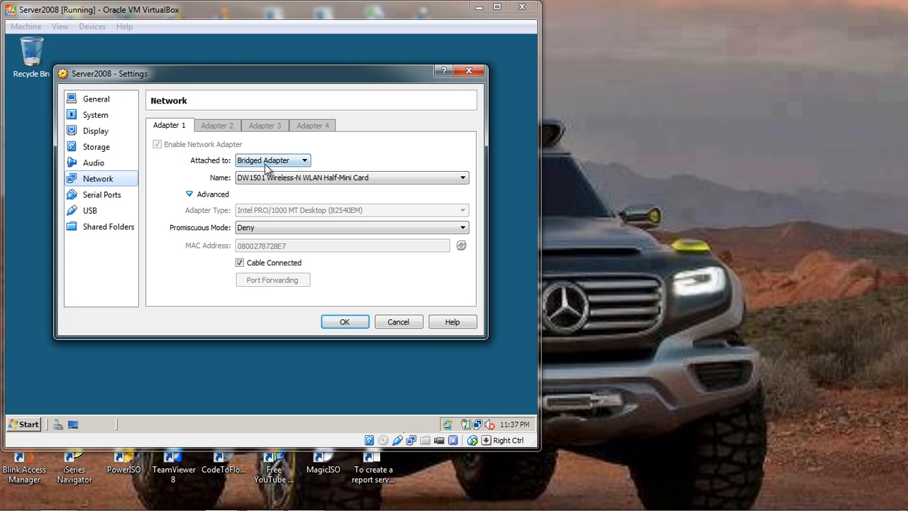
{"action": "left_click", "coordinate": [307, 161]}
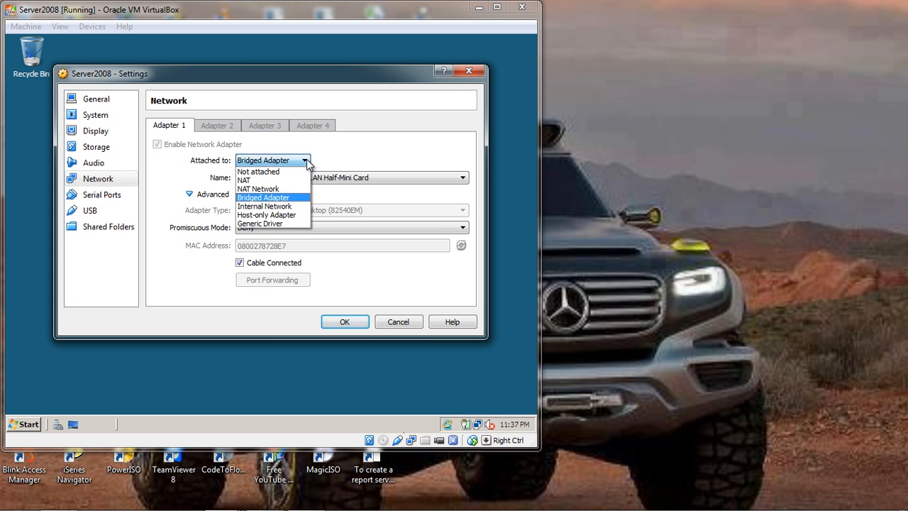
{"action": "left_click", "coordinate": [275, 206]}
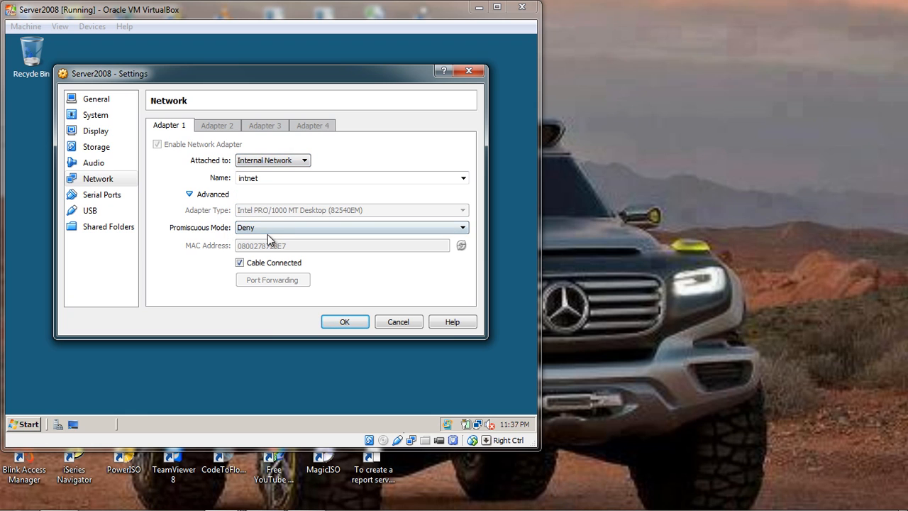
{"action": "left_click", "coordinate": [462, 228]}
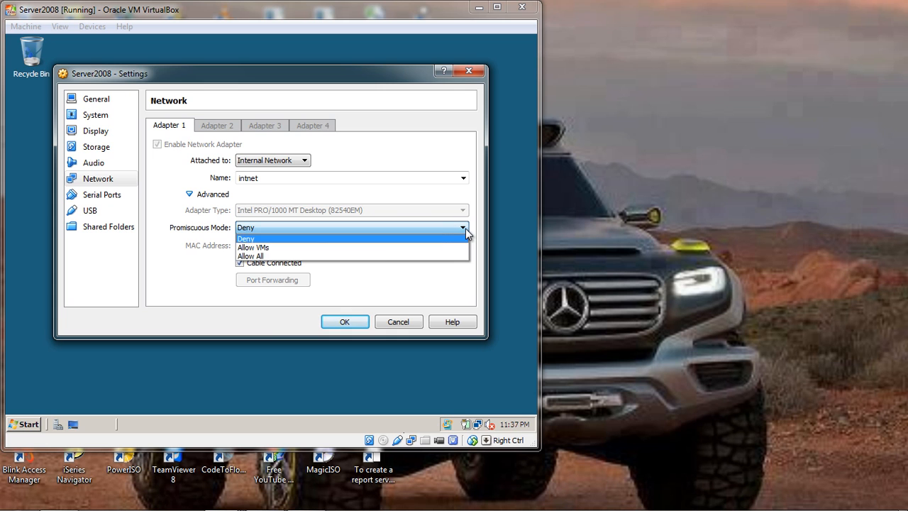
{"action": "left_click", "coordinate": [384, 257]}
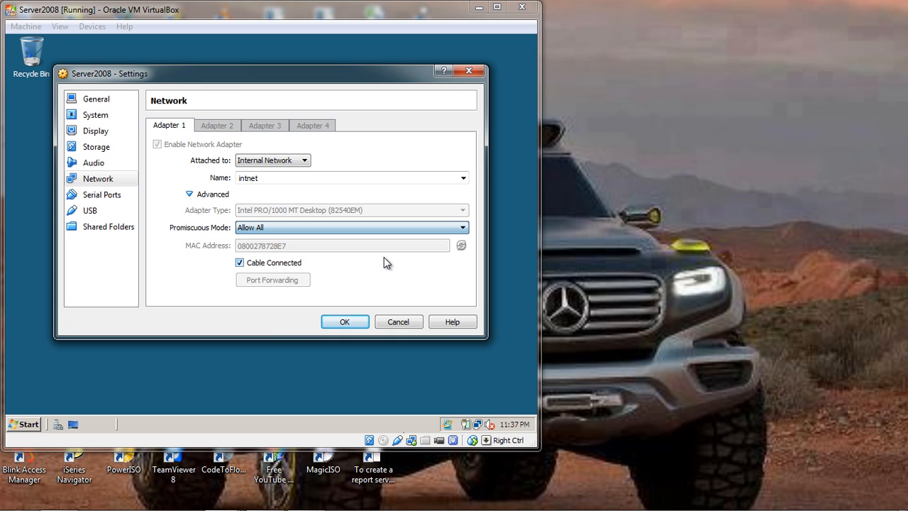
{"action": "left_click", "coordinate": [347, 321]}
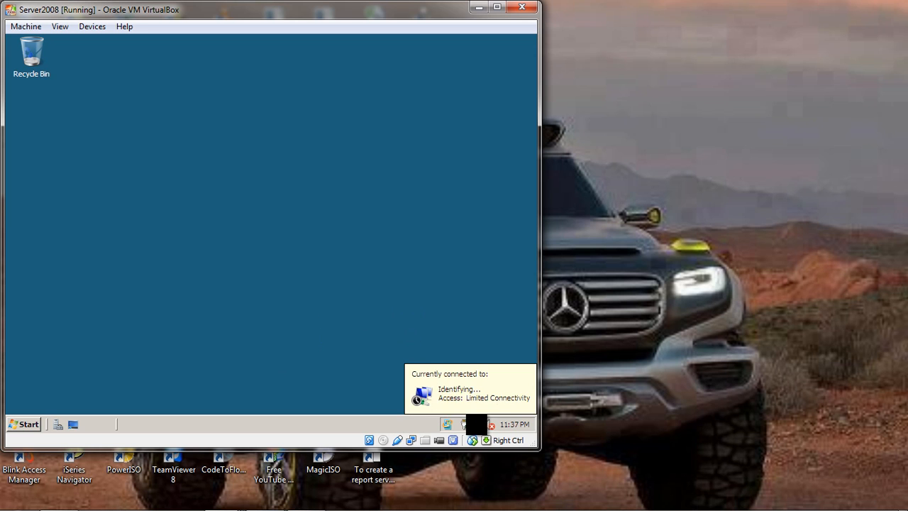
Open the Internet Protocol Version 4 (TCP/IPv4) properties of the server's Local Area Connection.
{"action": "mouse_move", "coordinate": [476, 427]}
{"action": "left_click", "coordinate": [478, 424]}
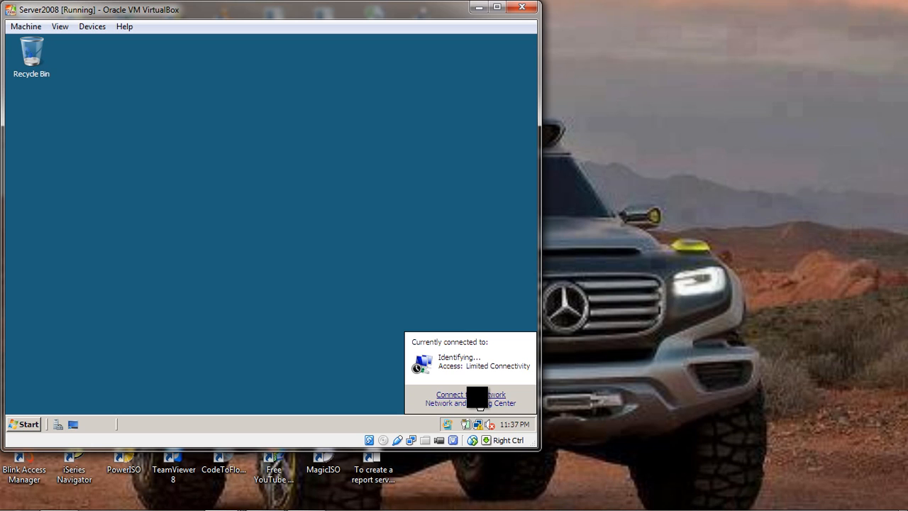
{"action": "left_click", "coordinate": [472, 403]}
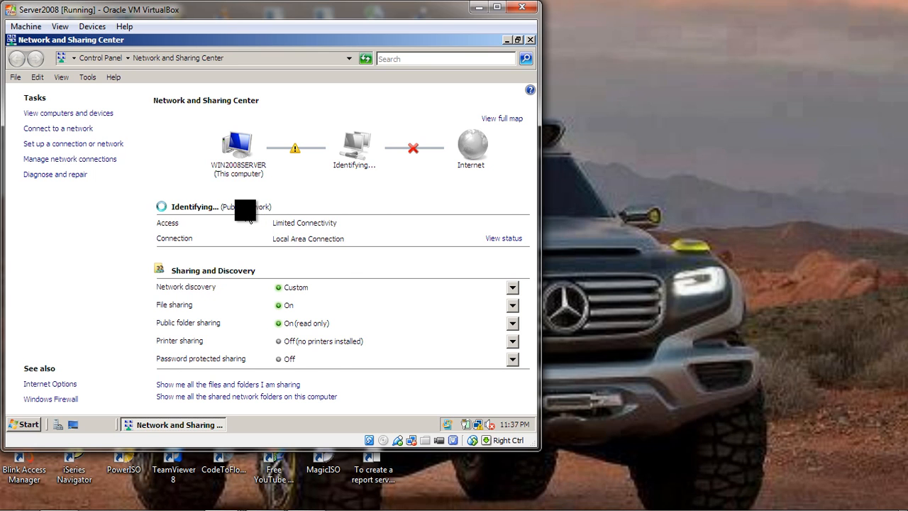
{"action": "left_click", "coordinate": [501, 241]}
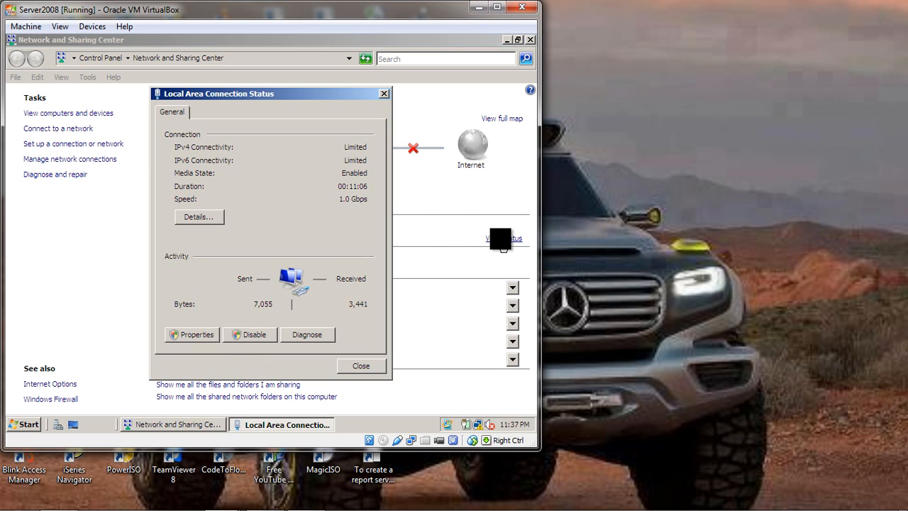
{"action": "left_click", "coordinate": [196, 337]}
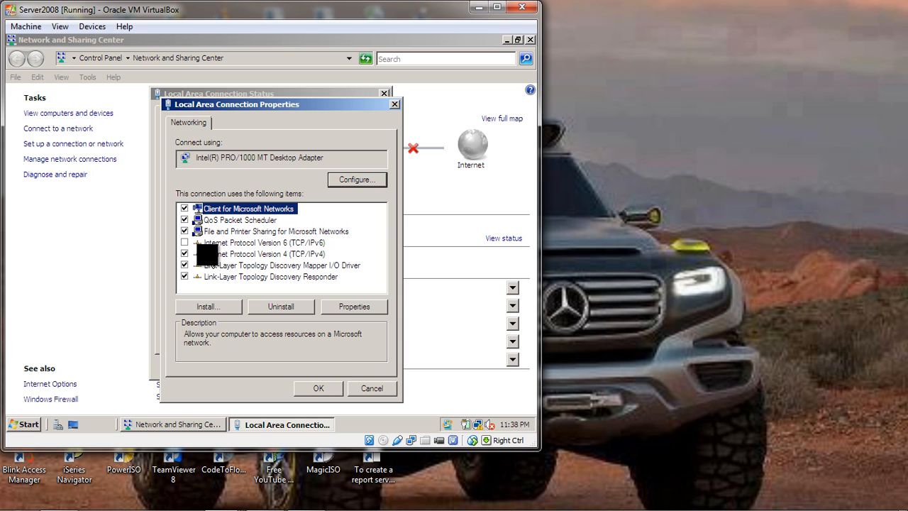
{"action": "left_click", "coordinate": [255, 253]}
{"action": "left_click", "coordinate": [358, 306]}
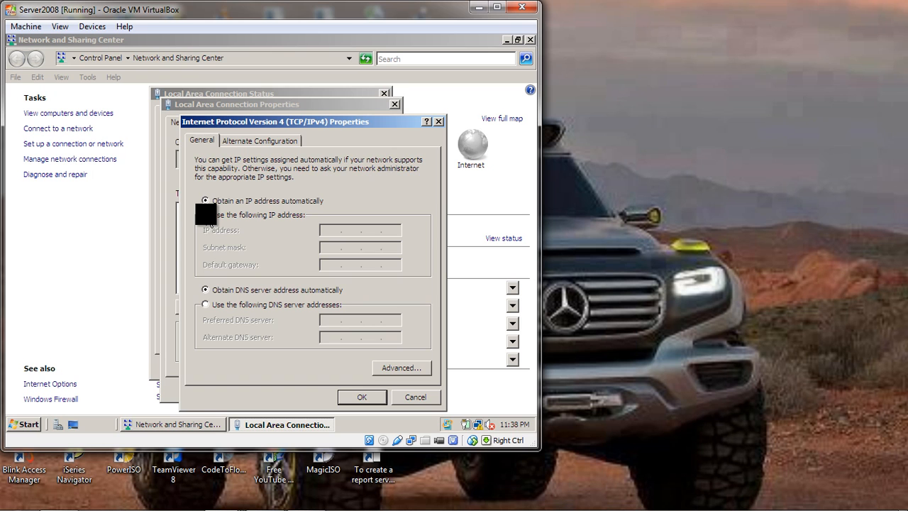
Assign the connection the static IP address 192.168.0.10 with subnet mask 255.255.255.0.
{"action": "left_click", "coordinate": [205, 214]}
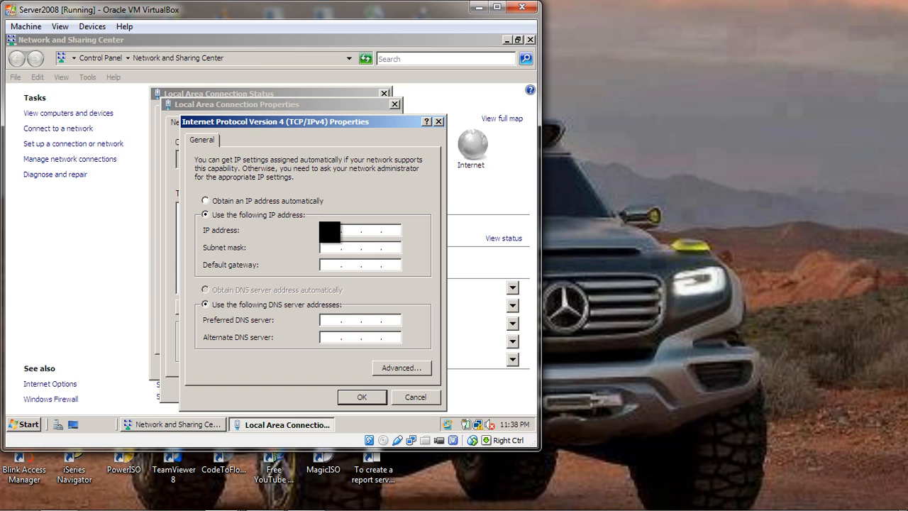
{"action": "type", "text": "168.0.10"}
{"action": "left_click", "coordinate": [326, 249]}
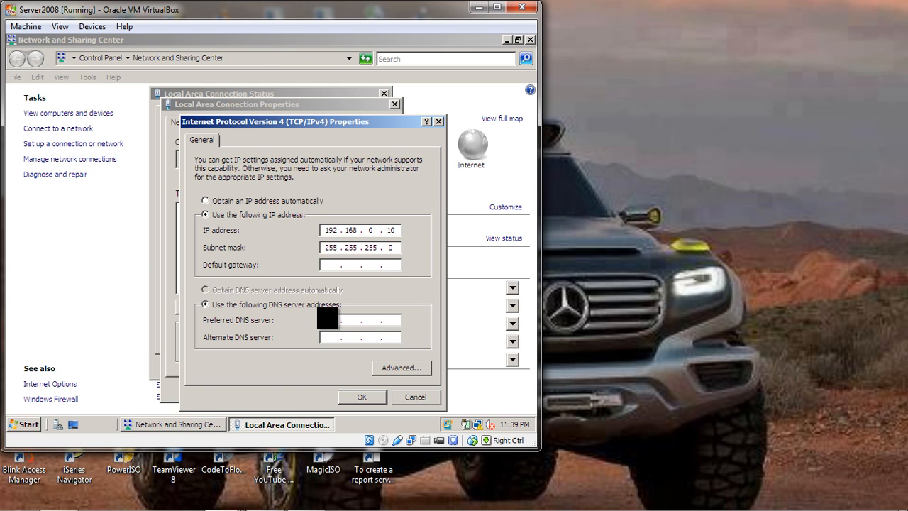
Set the preferred DNS server to 192.168.0.1, apply the IPv4 settings and close the connection's dialogs.
{"action": "type", "text": "168 . 0 . 1"}
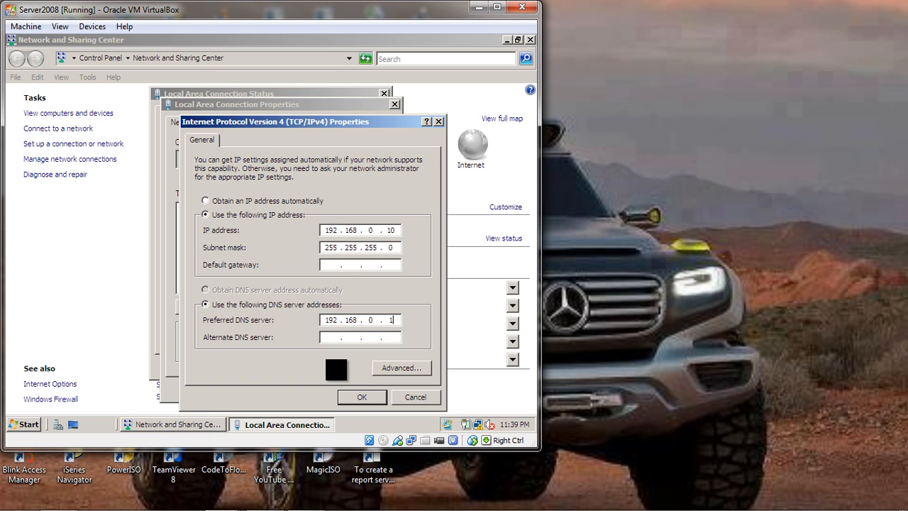
{"action": "left_click", "coordinate": [356, 397]}
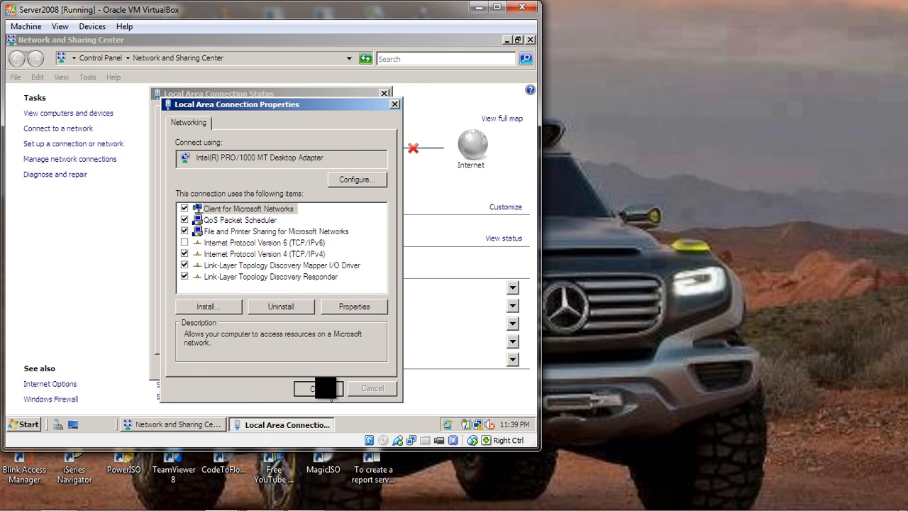
{"action": "left_click", "coordinate": [325, 388]}
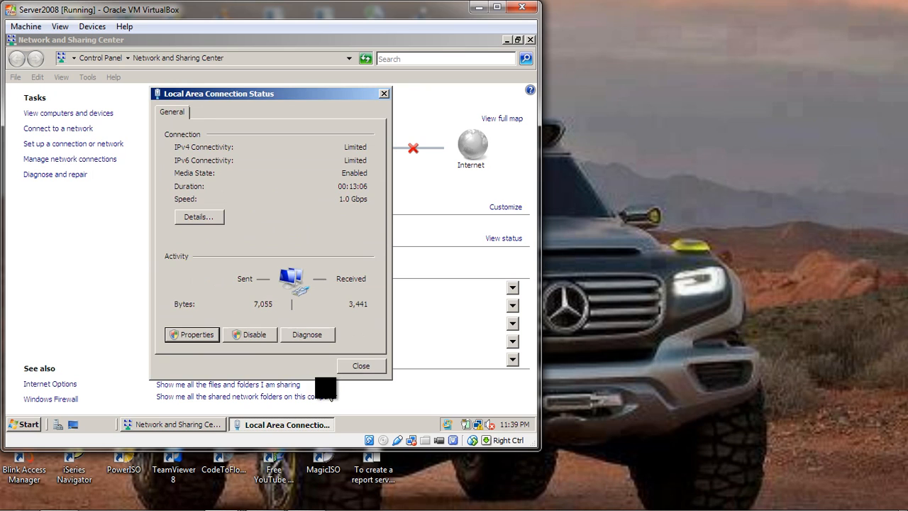
{"action": "left_click", "coordinate": [362, 367]}
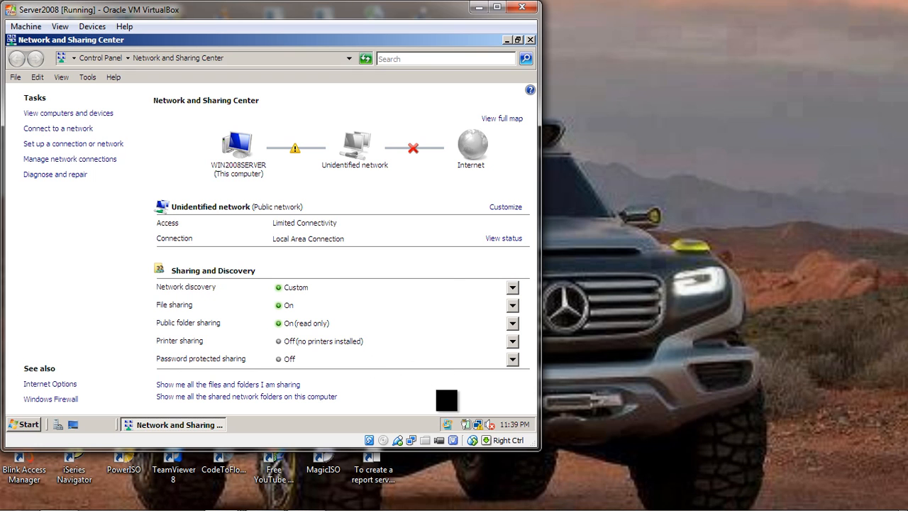
Browse the computers on the server's network and check the virtual machine's network adapter status.
{"action": "mouse_move", "coordinate": [475, 425]}
{"action": "left_click", "coordinate": [27, 420]}
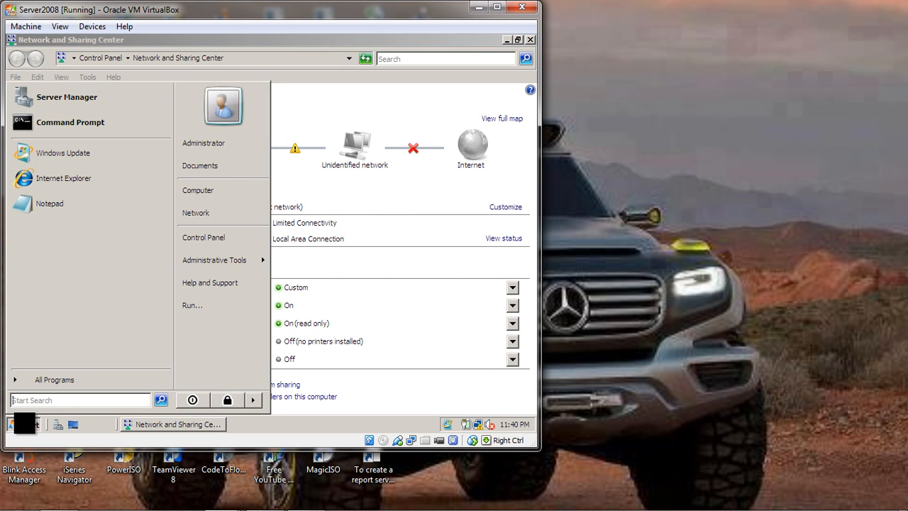
{"action": "left_click", "coordinate": [204, 212]}
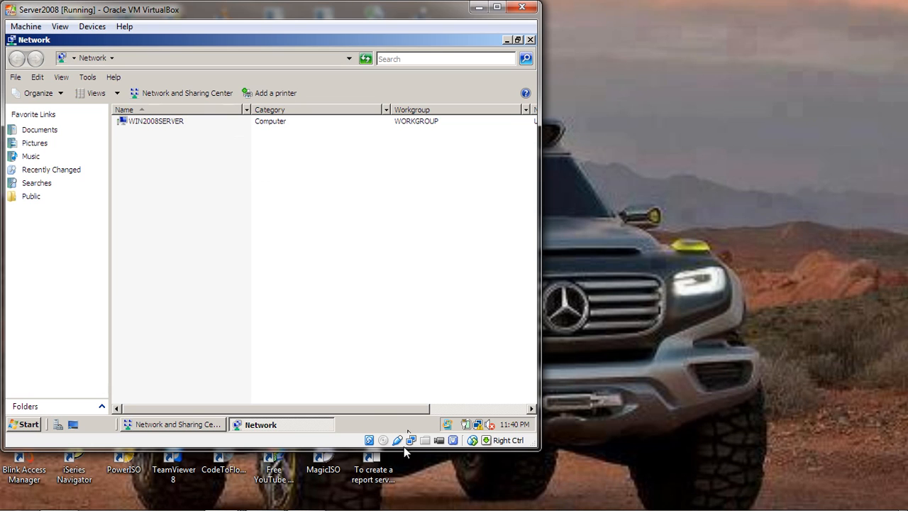
{"action": "mouse_move", "coordinate": [410, 439]}
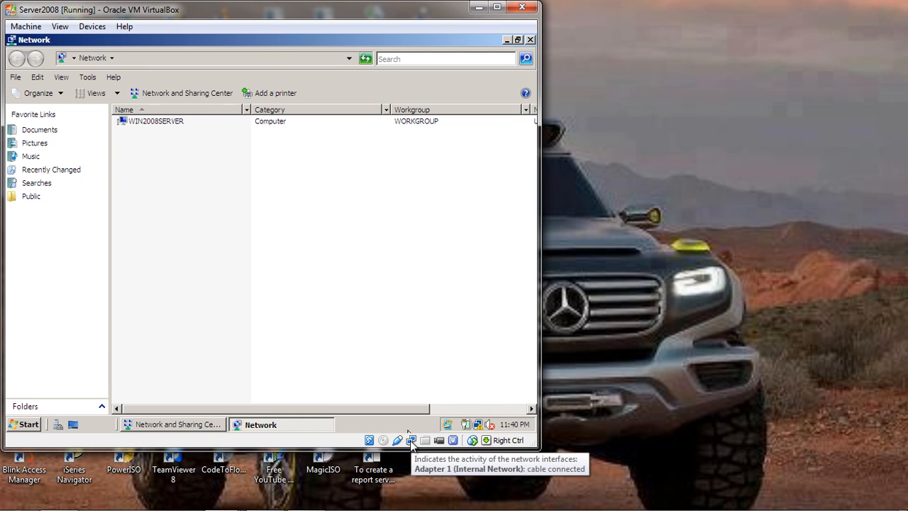
Turn on network discovery for all public networks on the server and close its Network and Sharing Center.
{"action": "right_click", "coordinate": [411, 440]}
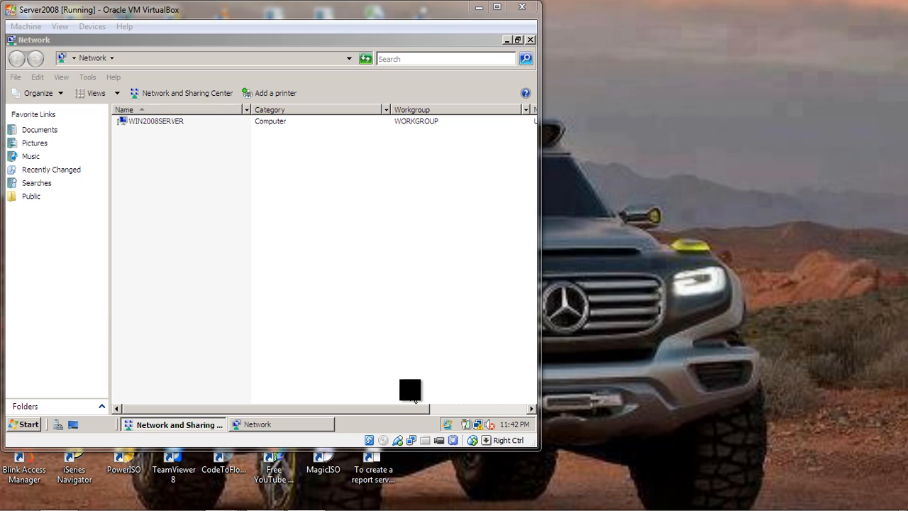
{"action": "left_click", "coordinate": [187, 426]}
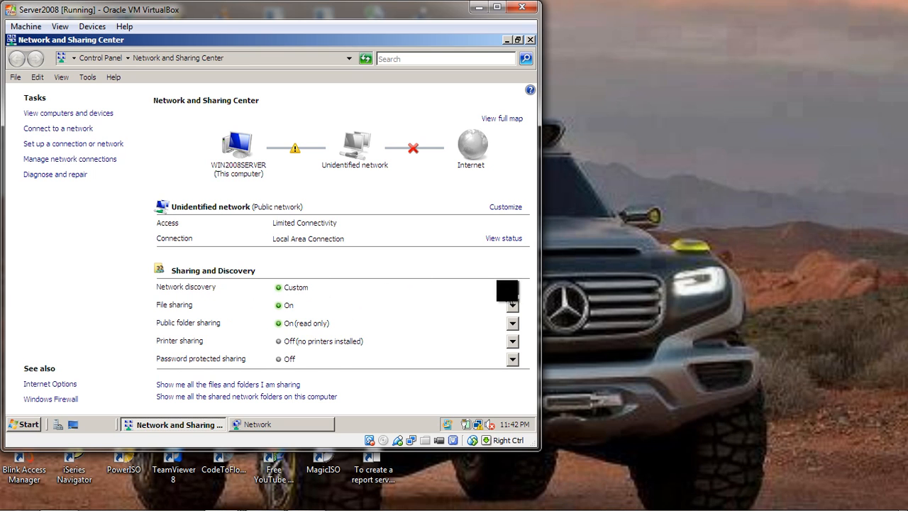
{"action": "left_click", "coordinate": [512, 287]}
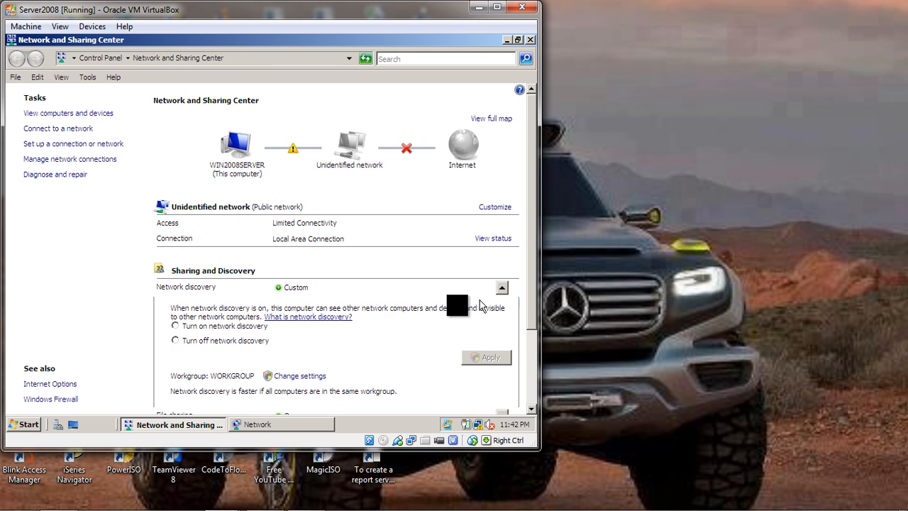
{"action": "left_click", "coordinate": [222, 326]}
{"action": "left_click_drag", "start_coordinate": [530, 330], "coordinate": [522, 391]}
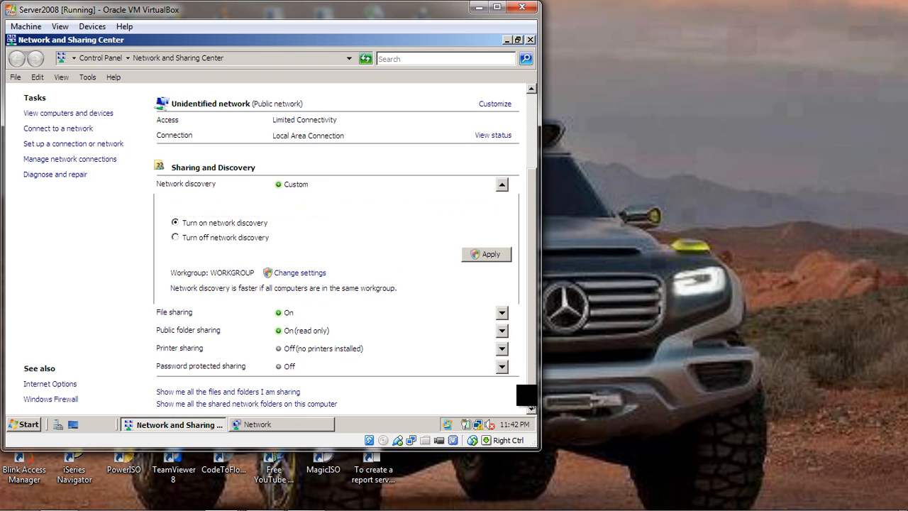
{"action": "left_click", "coordinate": [485, 253]}
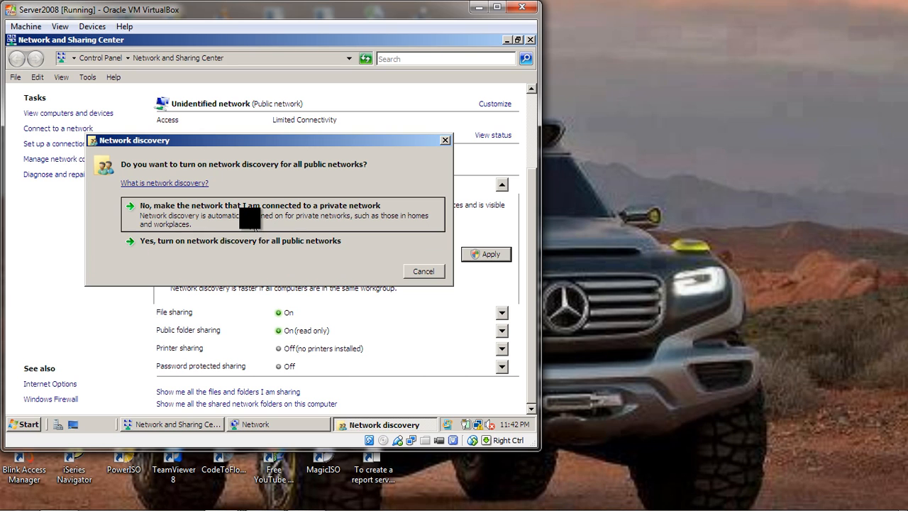
{"action": "left_click", "coordinate": [217, 245]}
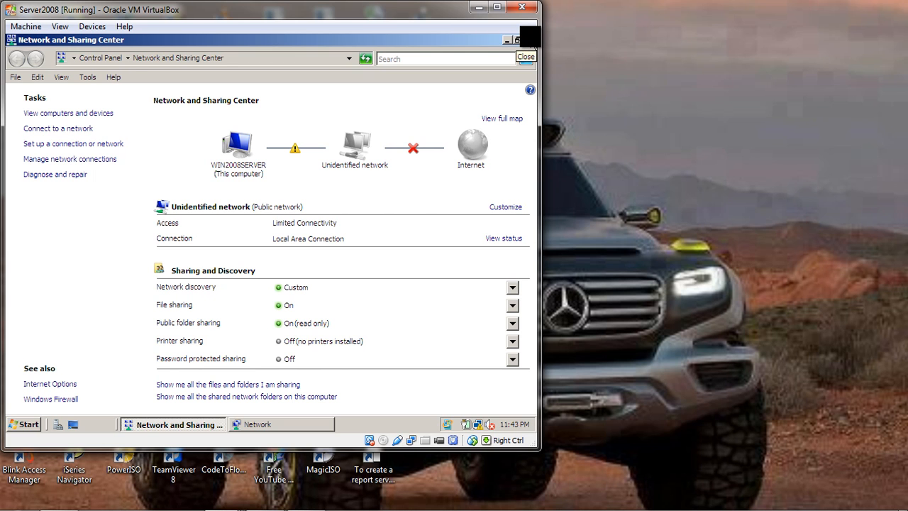
{"action": "left_click", "coordinate": [528, 41]}
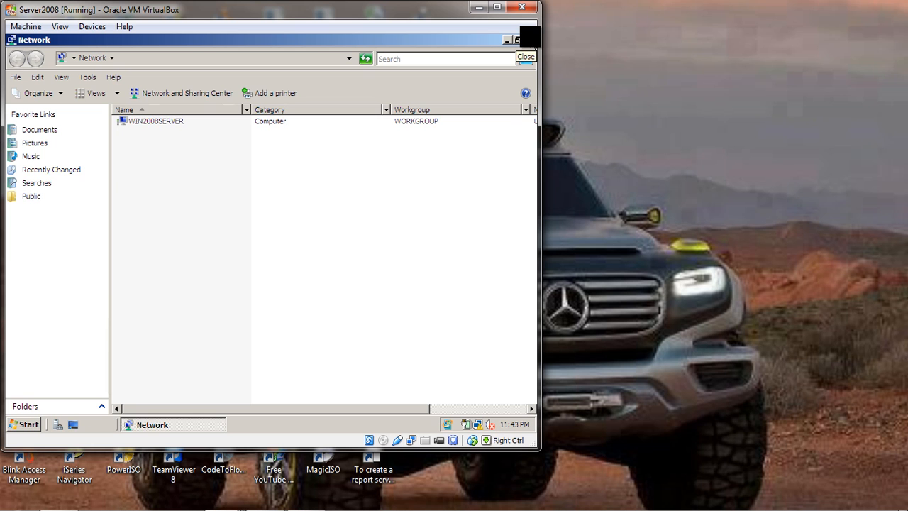
Minimize the Server2008 machine, switch to the Win7 virtual machine and open its network settings.
{"action": "left_click", "coordinate": [478, 11]}
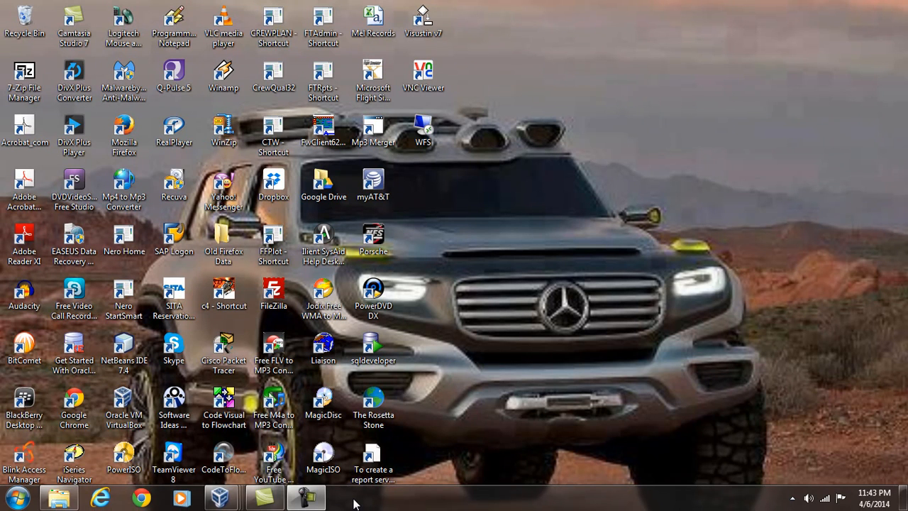
{"action": "mouse_move", "coordinate": [221, 499]}
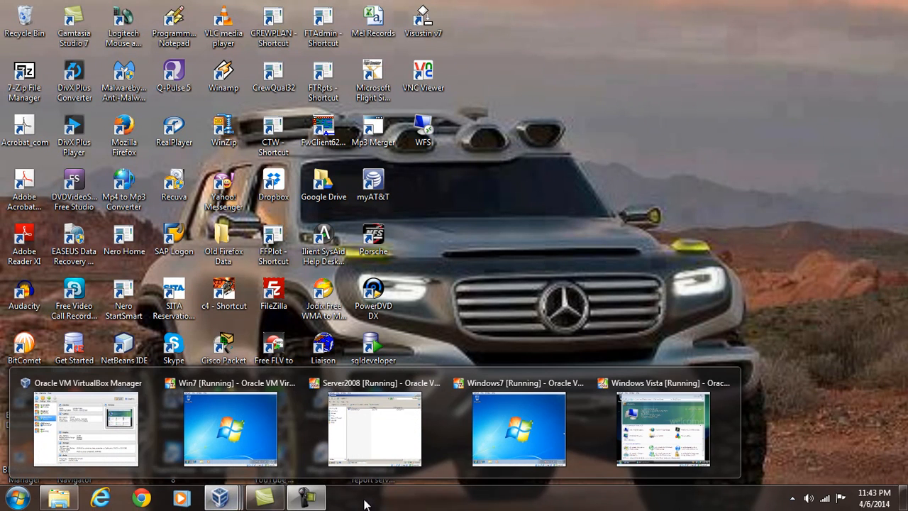
{"action": "mouse_move", "coordinate": [258, 448]}
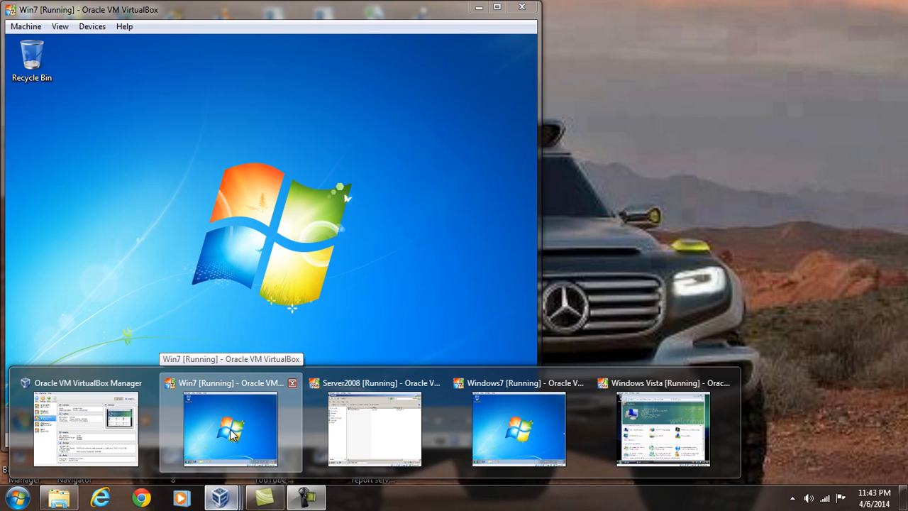
{"action": "left_click", "coordinate": [230, 429]}
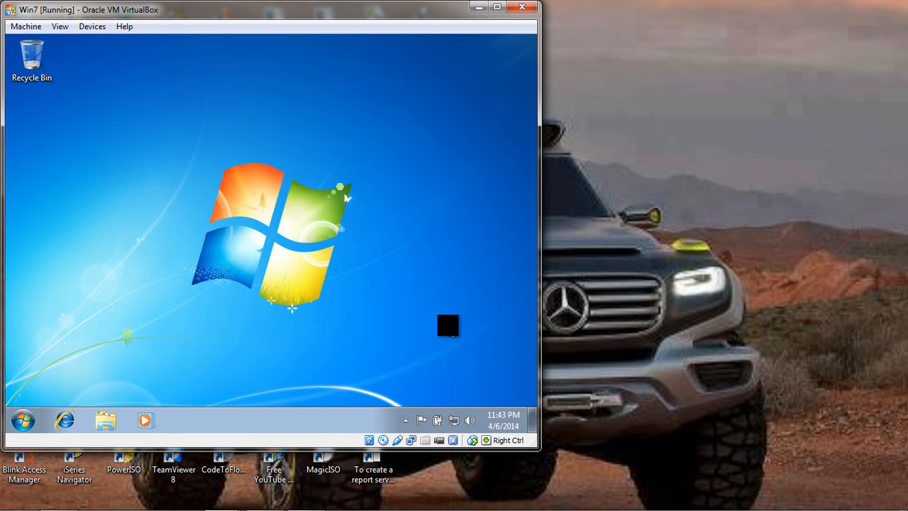
{"action": "right_click", "coordinate": [411, 441]}
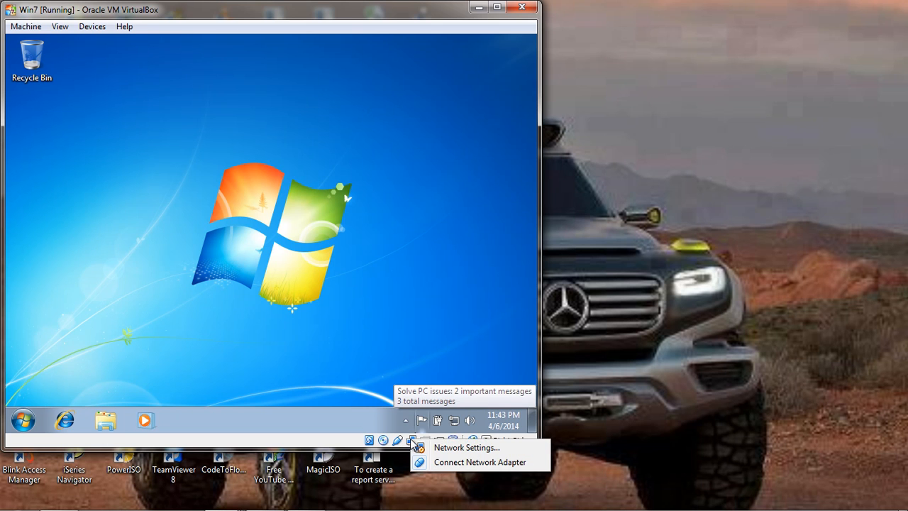
{"action": "left_click", "coordinate": [448, 449]}
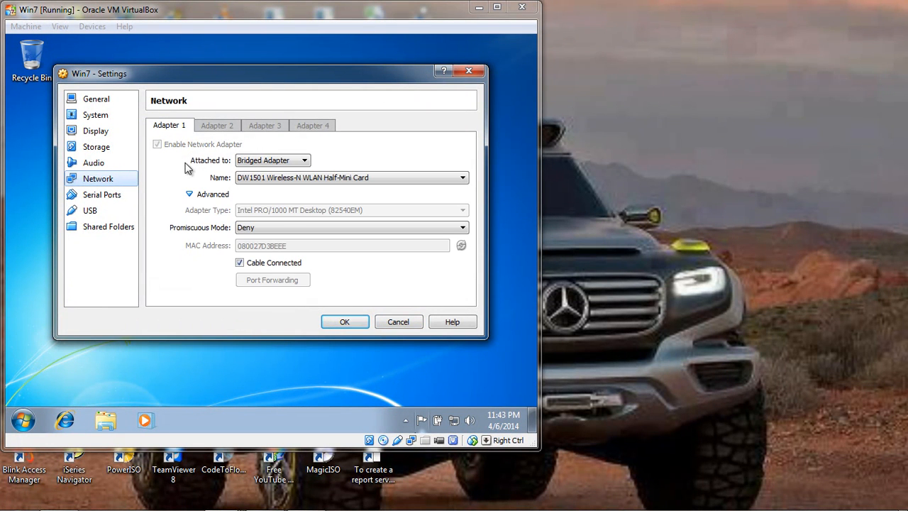
Attach Win7's Adapter 1 to the Internal Network intnet and set its promiscuous mode to Allow All.
{"action": "left_click", "coordinate": [305, 160]}
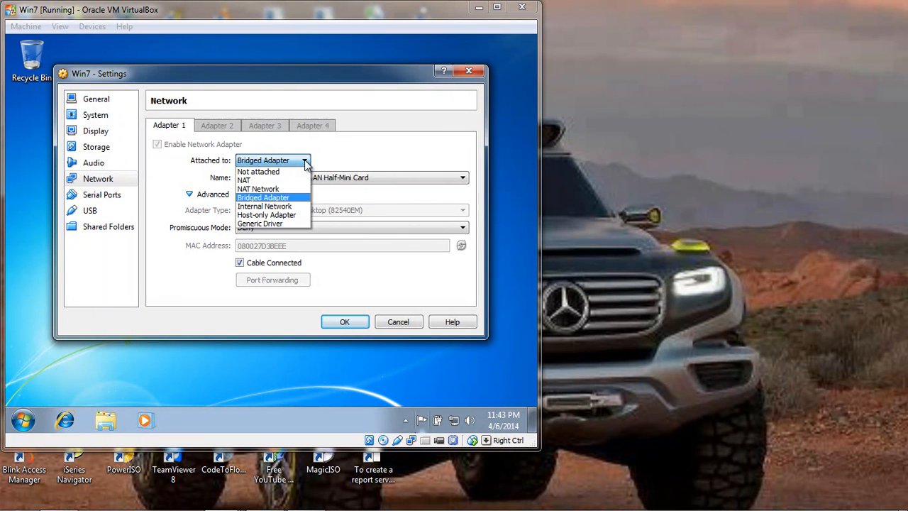
{"action": "left_click", "coordinate": [270, 206]}
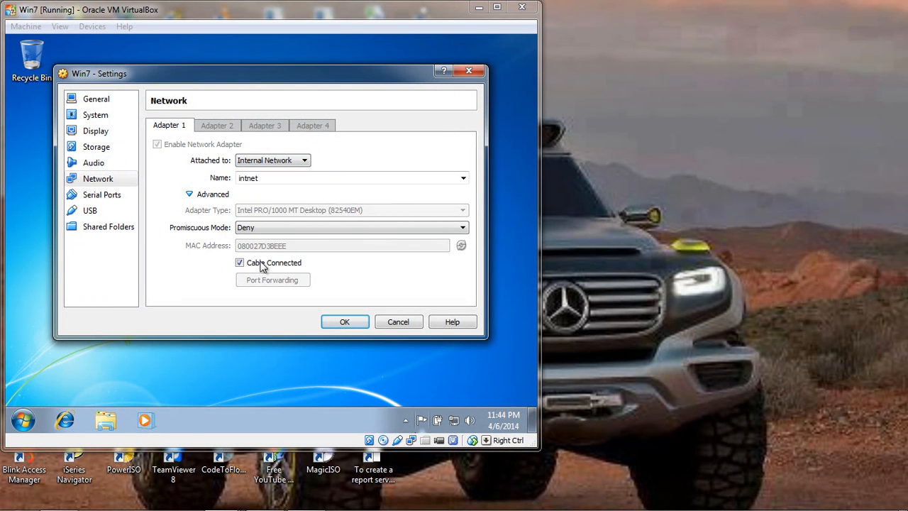
{"action": "left_click", "coordinate": [463, 227]}
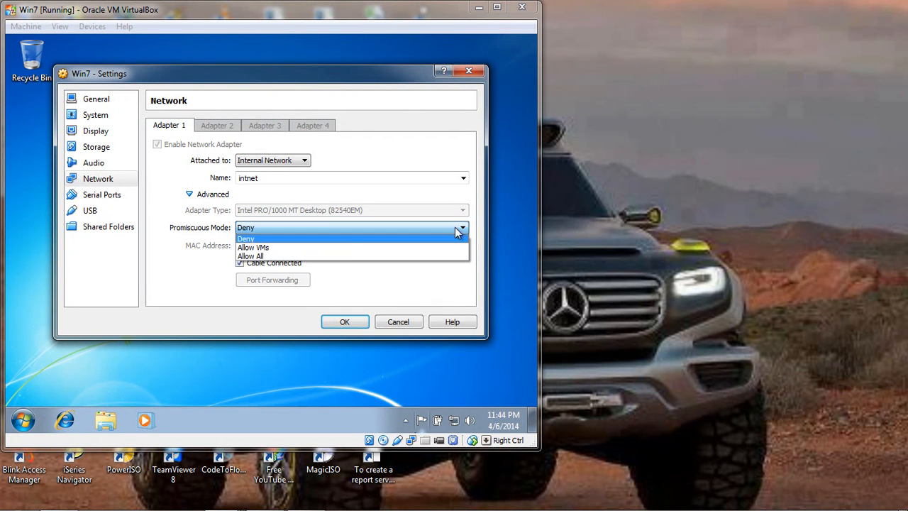
{"action": "left_click", "coordinate": [316, 258]}
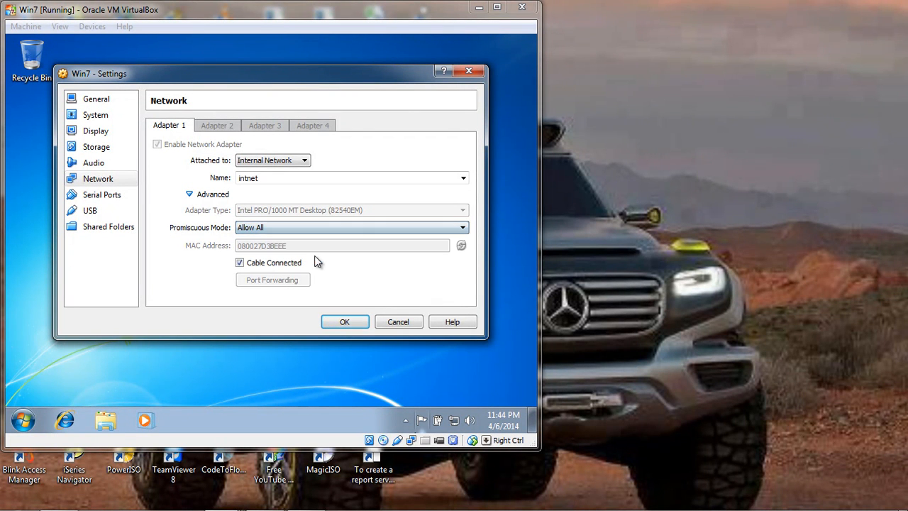
{"action": "left_click", "coordinate": [343, 323]}
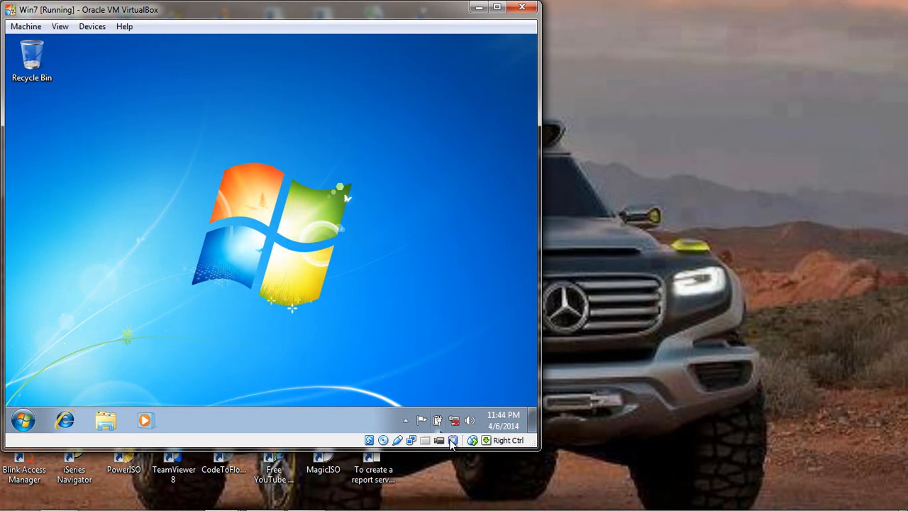
Open the Internet Protocol Version 4 (TCP/IPv4) properties of Win7's Local Area Connection.
{"action": "mouse_move", "coordinate": [455, 420]}
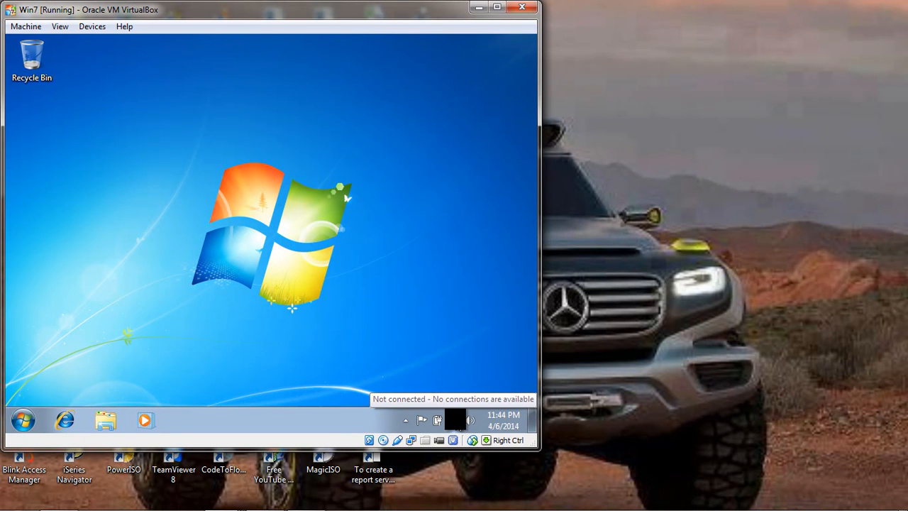
{"action": "right_click", "coordinate": [455, 420]}
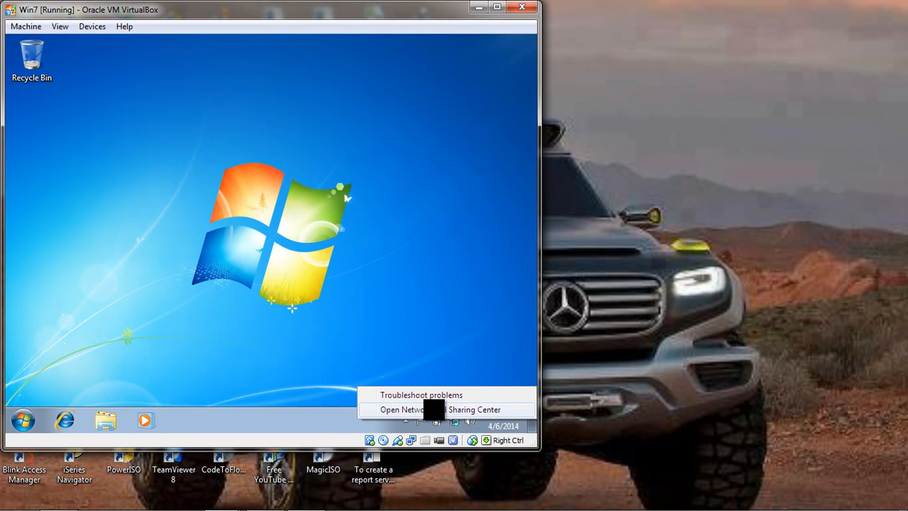
{"action": "left_click", "coordinate": [434, 410]}
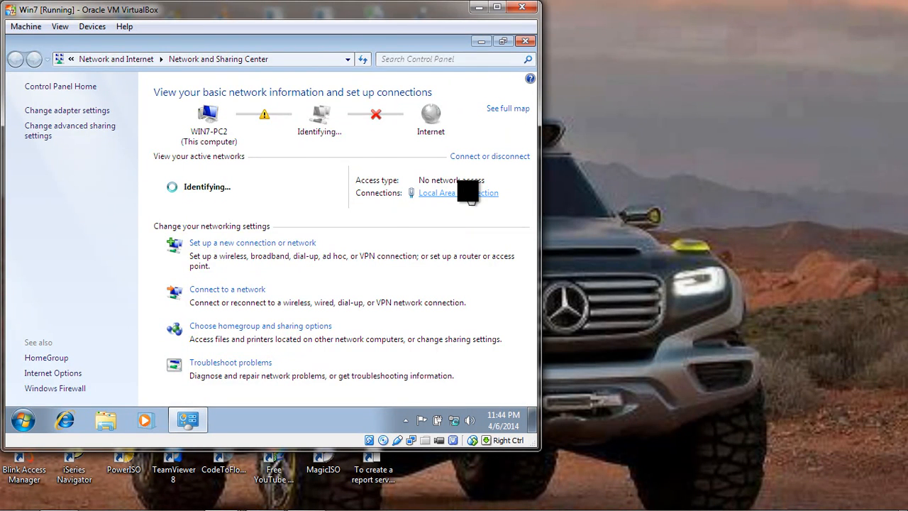
{"action": "left_click", "coordinate": [471, 193]}
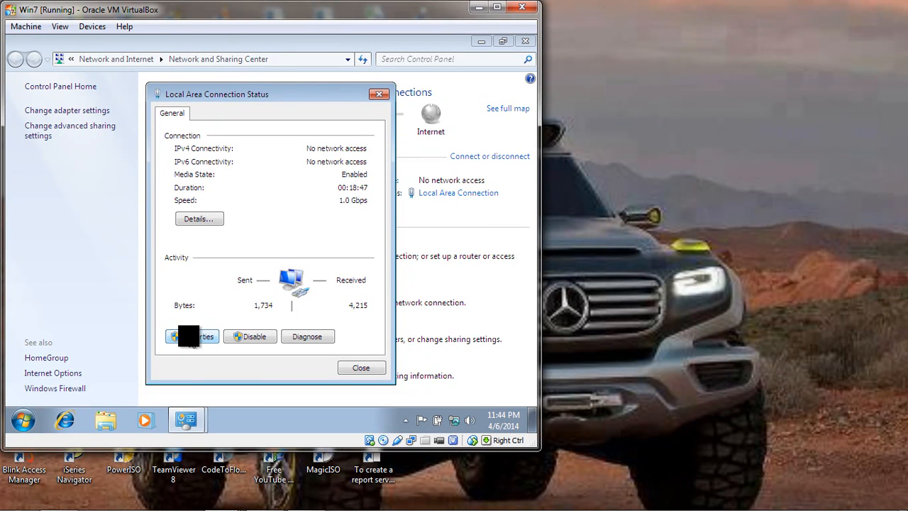
{"action": "left_click", "coordinate": [206, 336]}
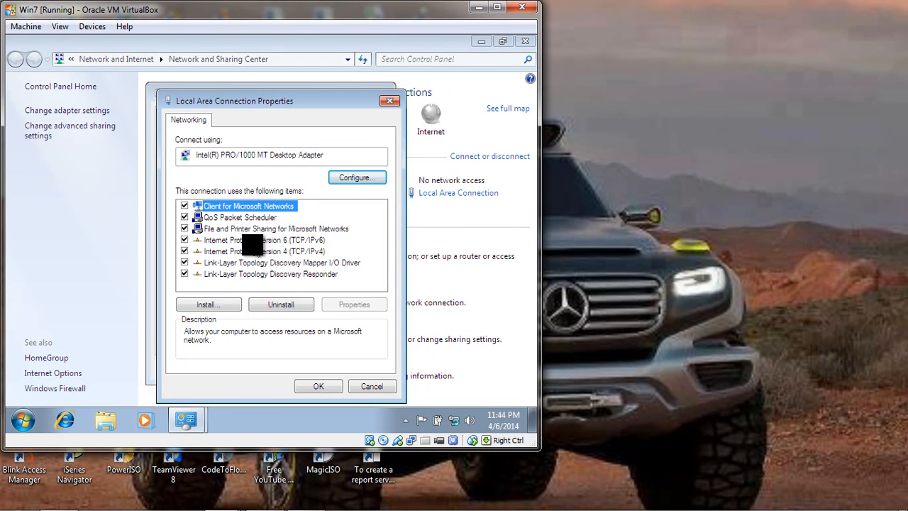
{"action": "left_click", "coordinate": [248, 251]}
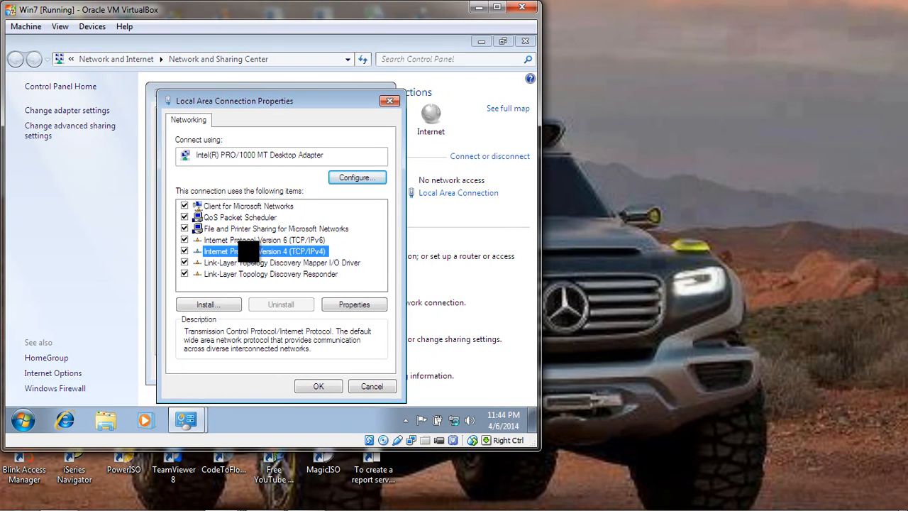
{"action": "left_click", "coordinate": [351, 303]}
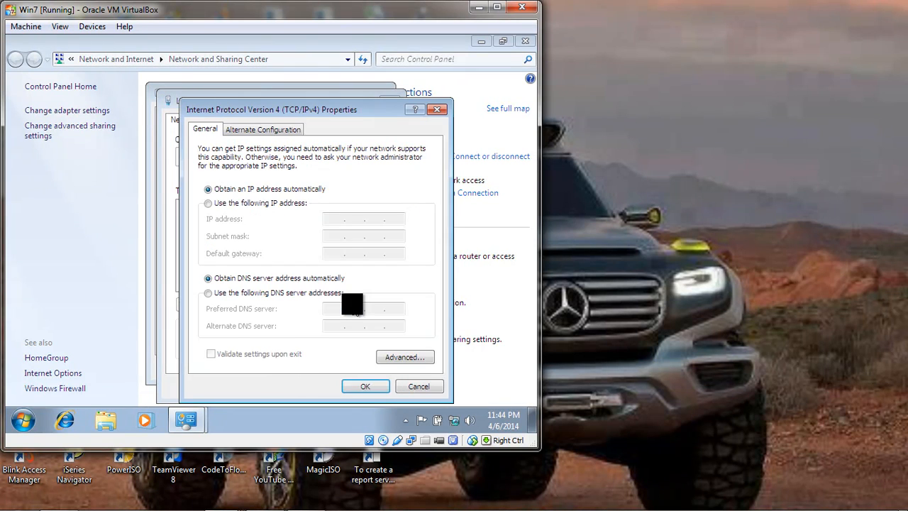
Apply static IP address 192.168.0.5, subnet mask 255.255.255.0 and preferred DNS server 192.168.0.1, and close Win7's network windows.
{"action": "left_click", "coordinate": [207, 203]}
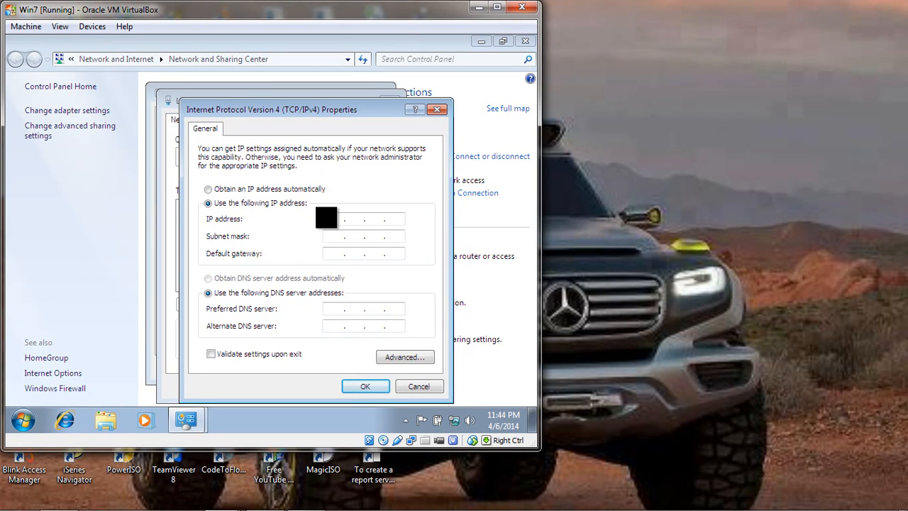
{"action": "type", "text": "192 . 168 . 0 . 5"}
{"action": "left_click", "coordinate": [327, 239]}
{"action": "type", "text": "0.1"}
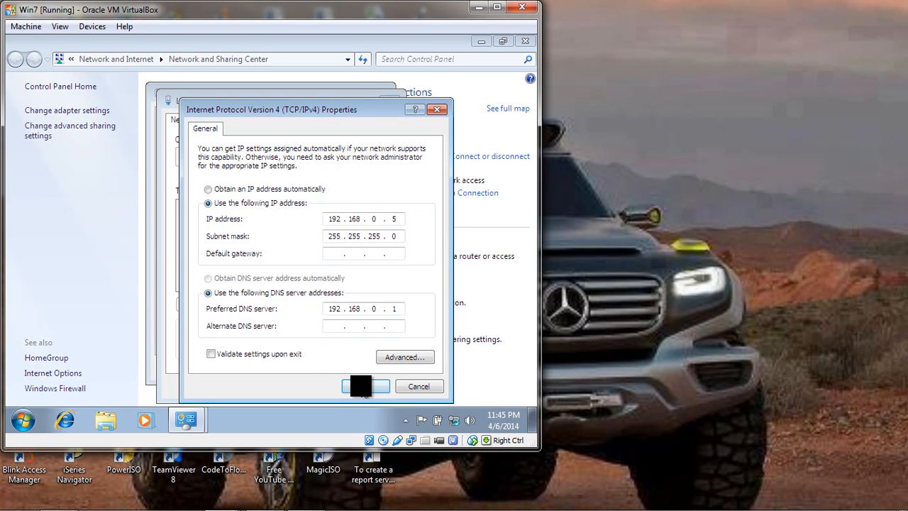
{"action": "left_click", "coordinate": [360, 385]}
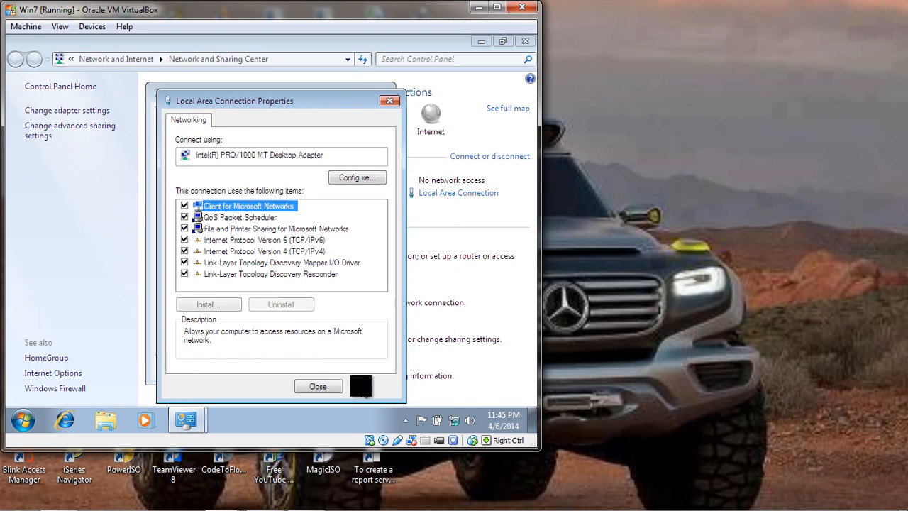
{"action": "left_click", "coordinate": [326, 386]}
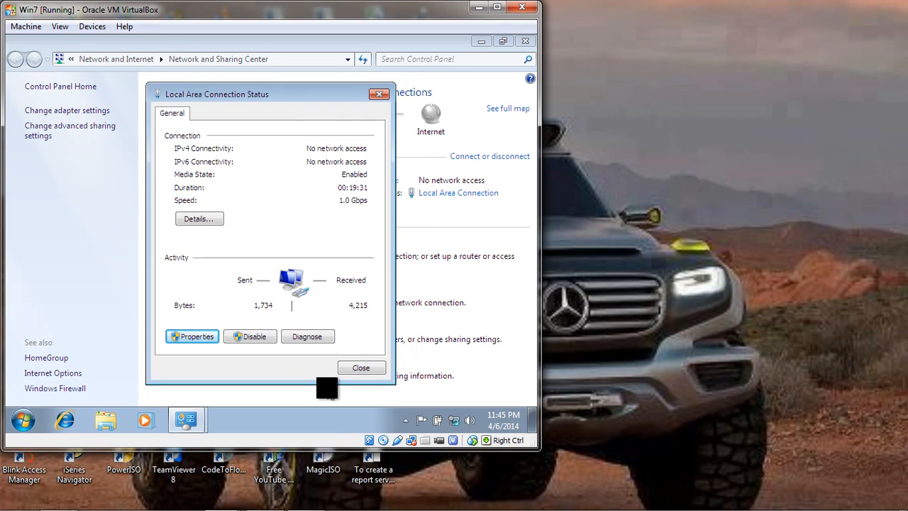
{"action": "left_click", "coordinate": [367, 366]}
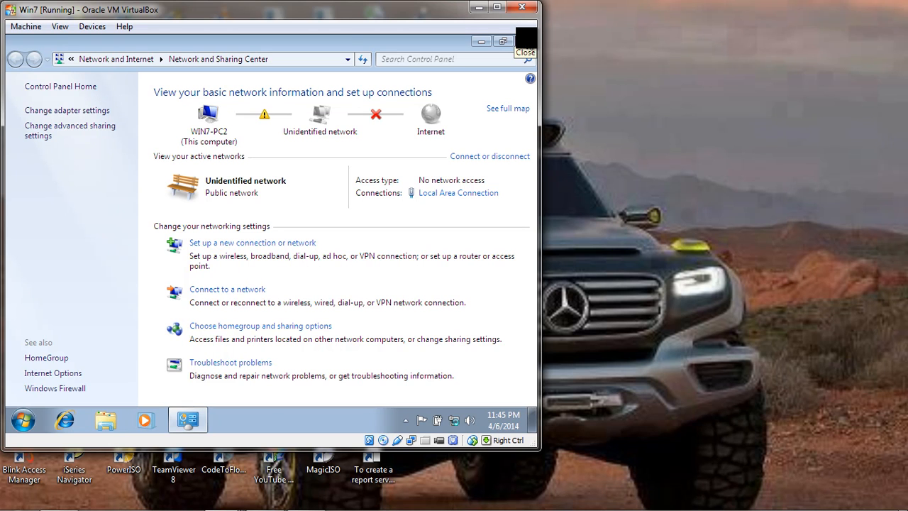
{"action": "left_click", "coordinate": [526, 39]}
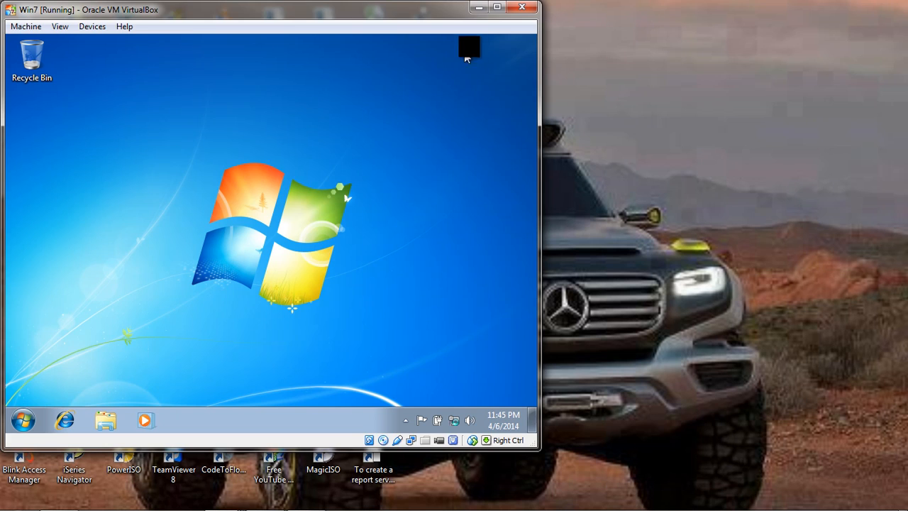
Minimize Win7, switch to the Windows Vista virtual machine and widen its Welcome Center window.
{"action": "left_click", "coordinate": [484, 8]}
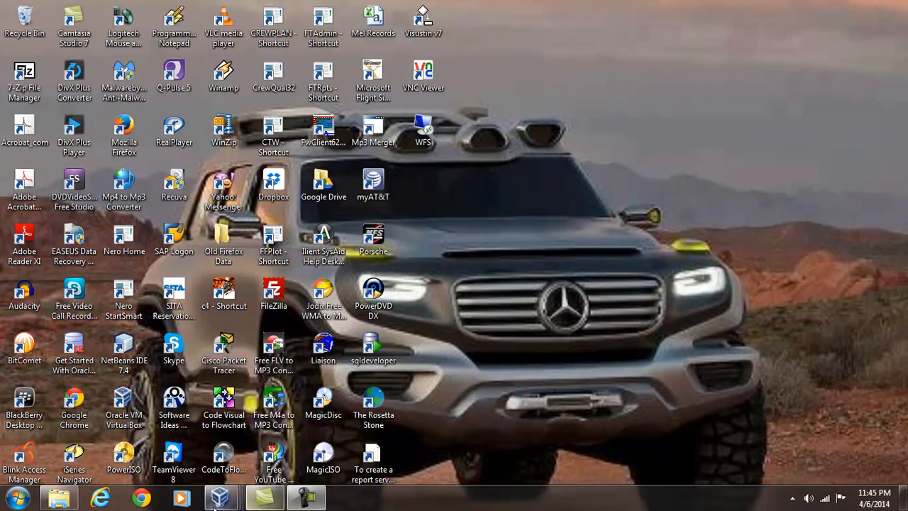
{"action": "mouse_move", "coordinate": [219, 497]}
{"action": "mouse_move", "coordinate": [360, 422]}
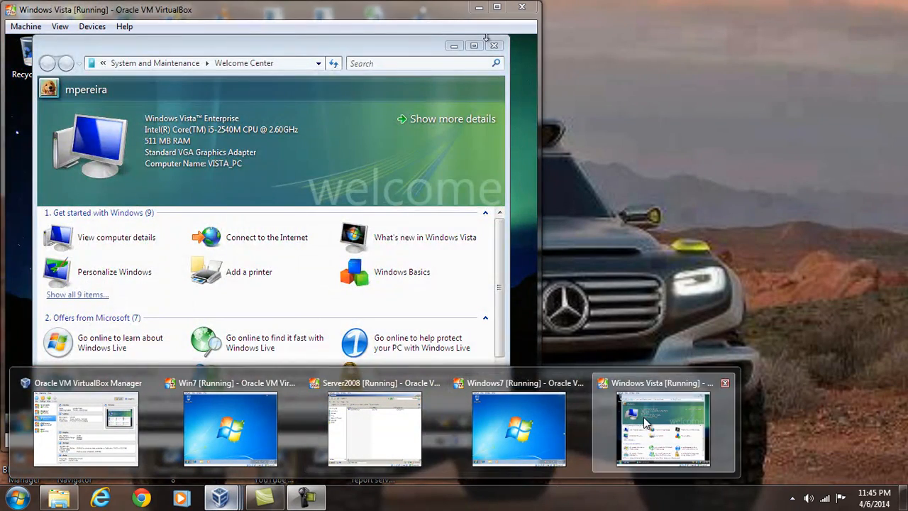
{"action": "left_click", "coordinate": [644, 424]}
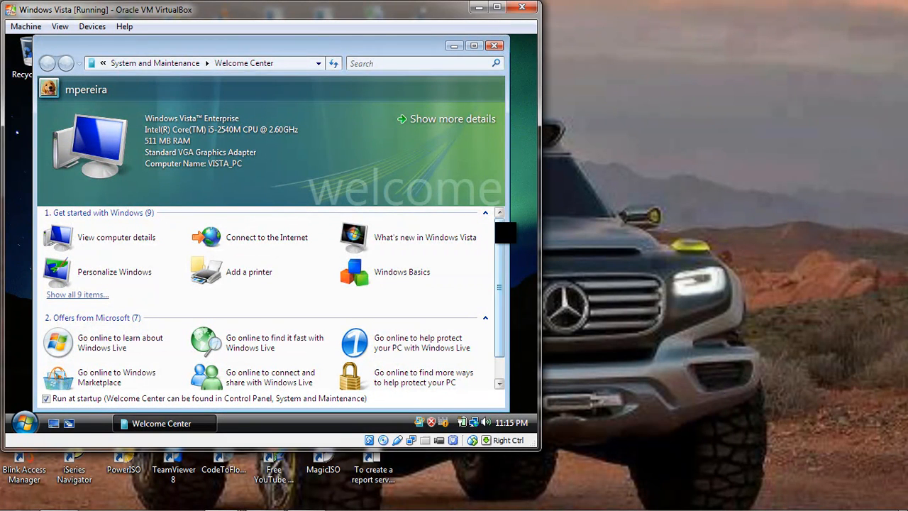
{"action": "left_click_drag", "start_coordinate": [506, 237], "coordinate": [518, 264]}
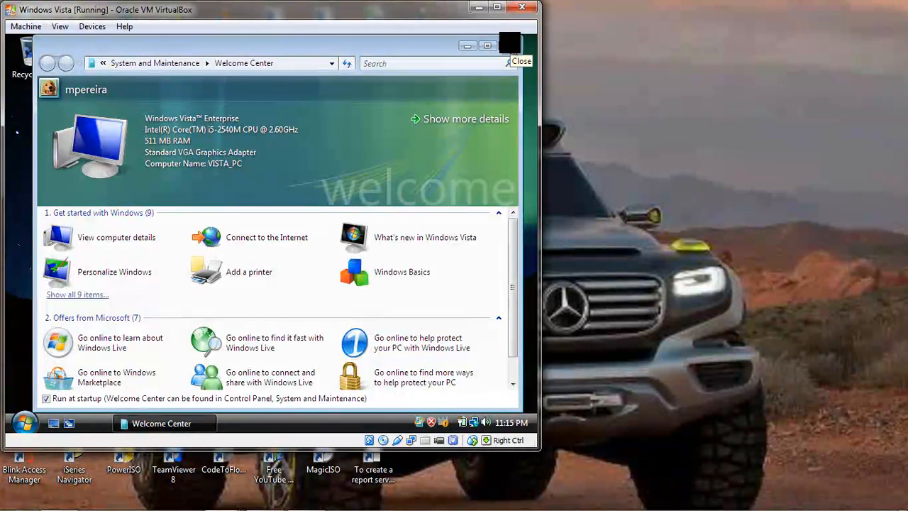
Close Vista's Welcome Center and attach the VM's Adapter 1 to the Internal Network intnet with promiscuous mode Allow All.
{"action": "left_click", "coordinate": [509, 44]}
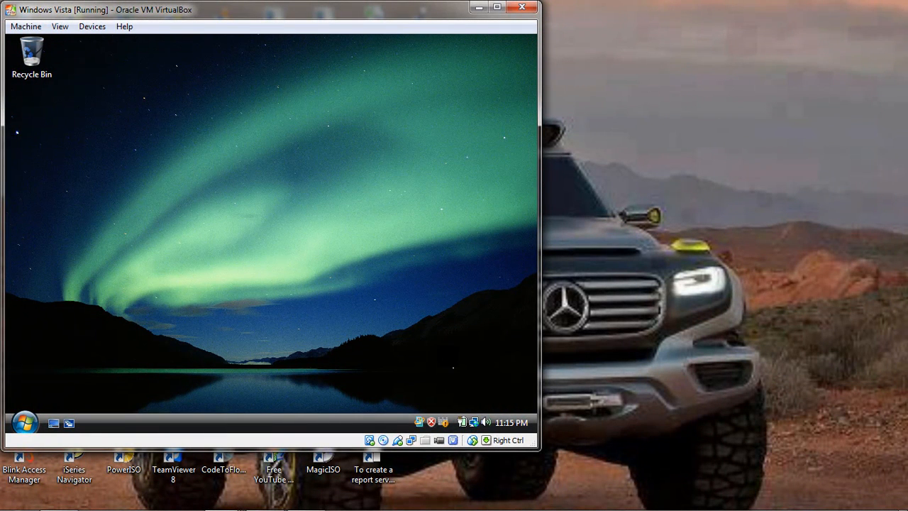
{"action": "right_click", "coordinate": [413, 443]}
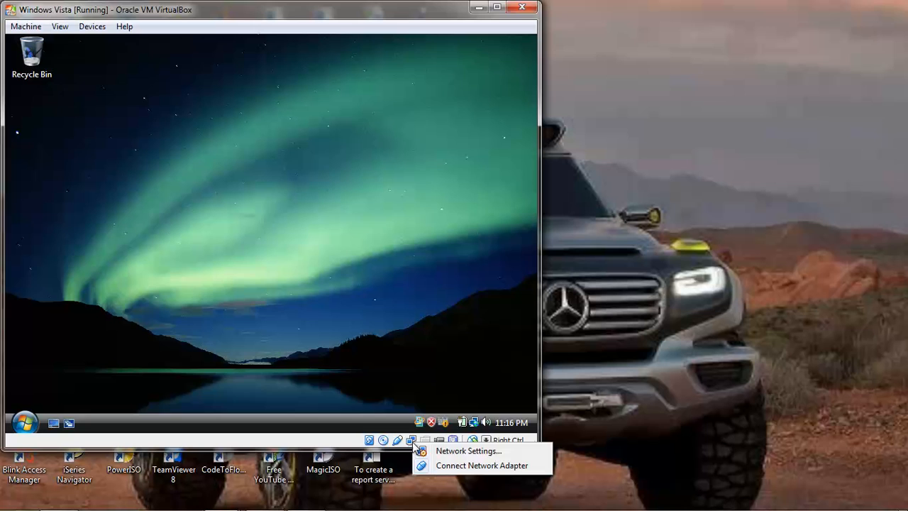
{"action": "left_click", "coordinate": [459, 452]}
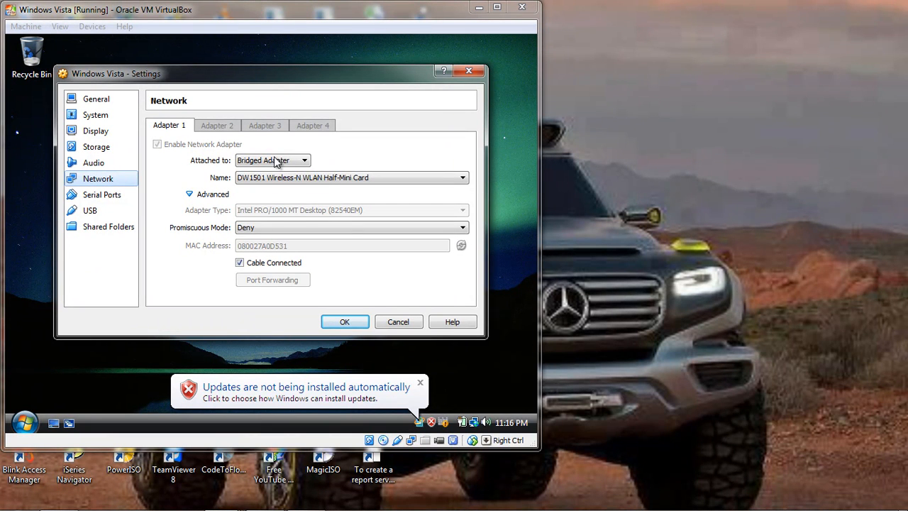
{"action": "left_click", "coordinate": [302, 160]}
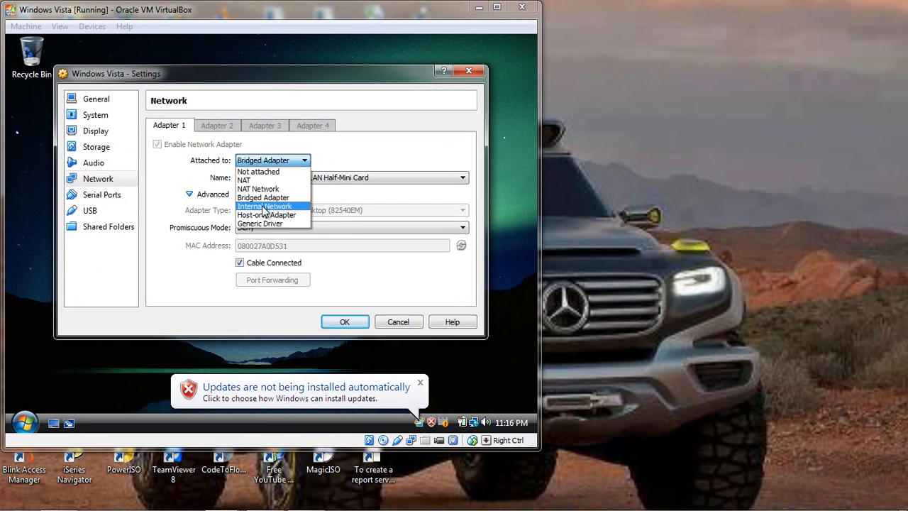
{"action": "left_click", "coordinate": [264, 207]}
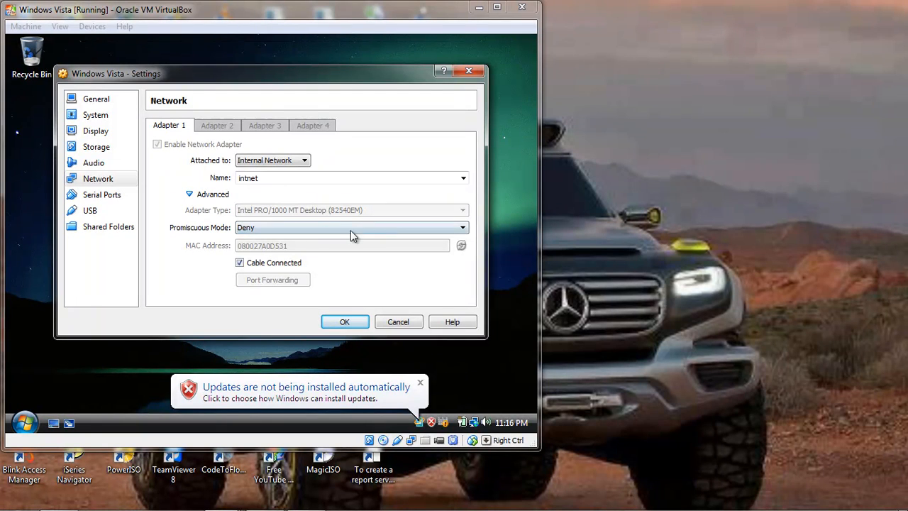
{"action": "left_click", "coordinate": [462, 228]}
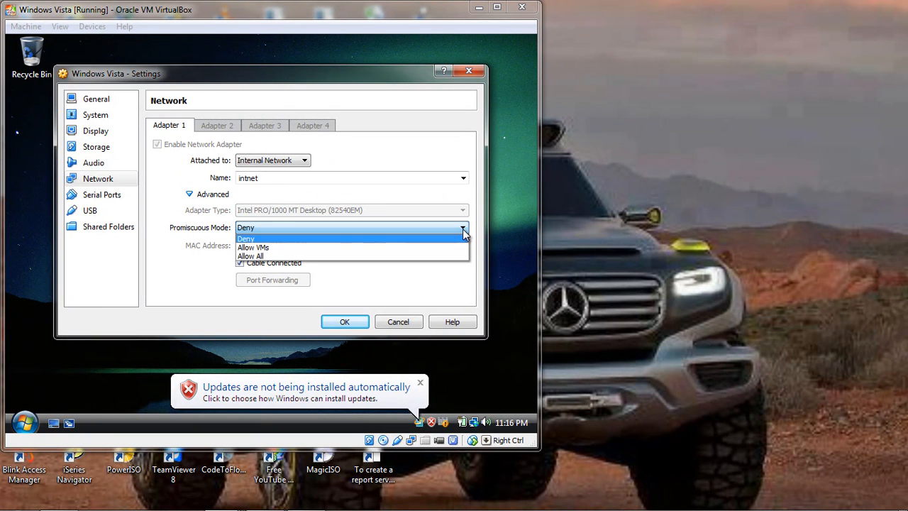
{"action": "left_click", "coordinate": [297, 258]}
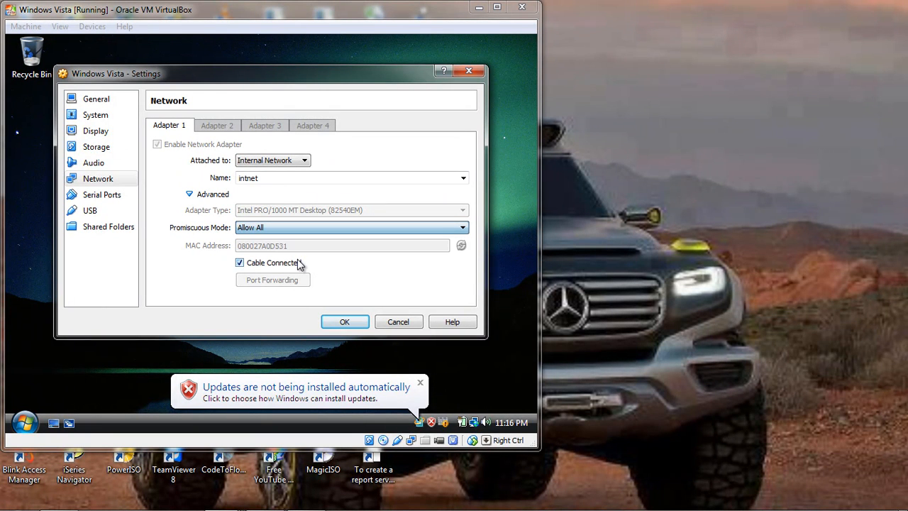
{"action": "left_click", "coordinate": [344, 322]}
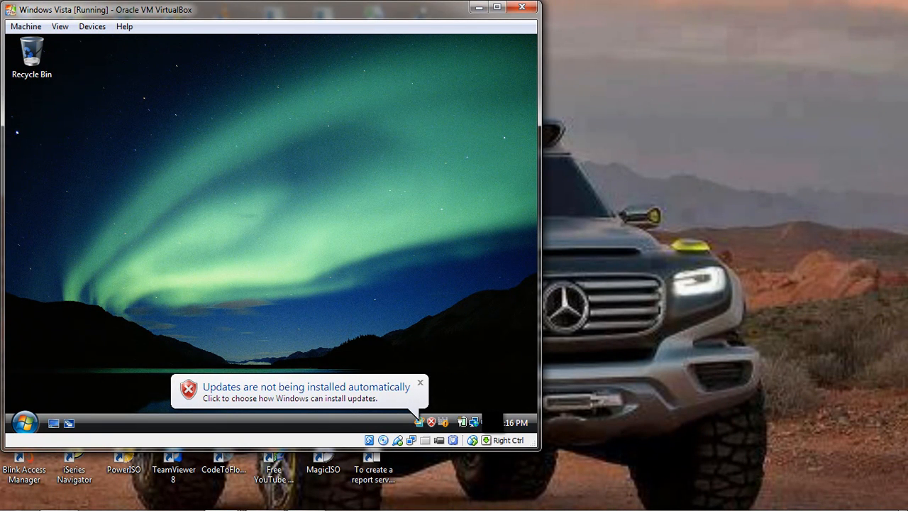
Open the properties of Vista's Local Area Connection from the Network and Sharing Center, granting the User Account Control permission.
{"action": "mouse_move", "coordinate": [468, 421]}
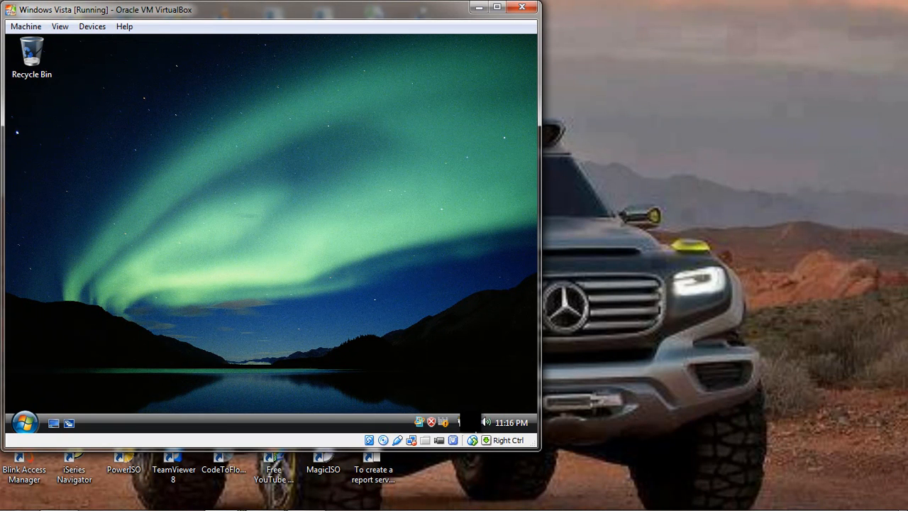
{"action": "right_click", "coordinate": [468, 421]}
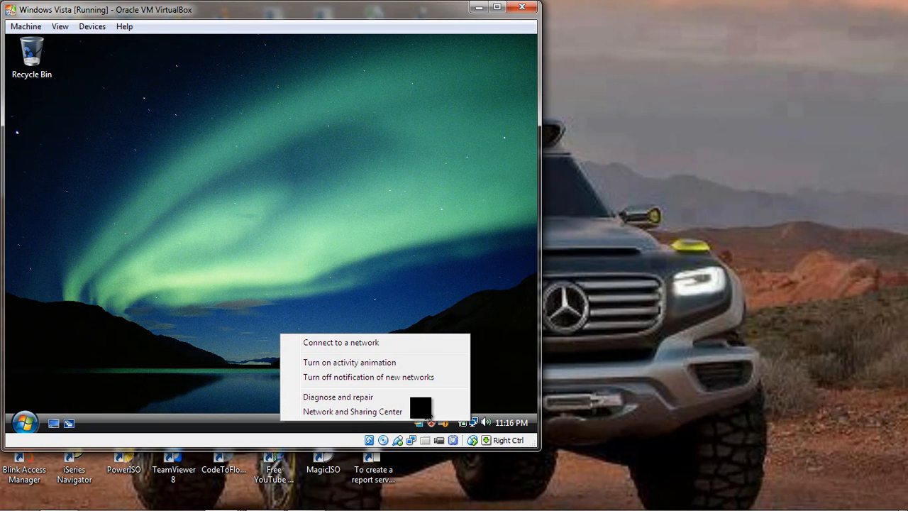
{"action": "left_click", "coordinate": [361, 411]}
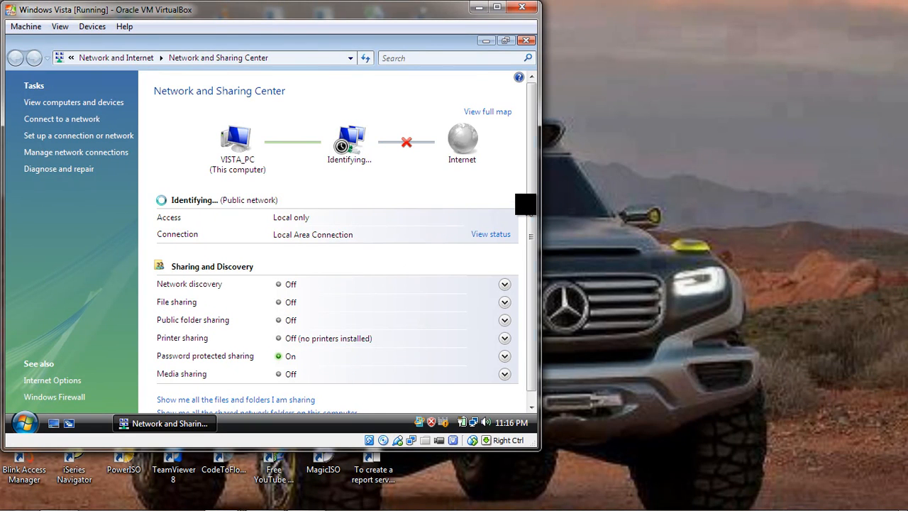
{"action": "scroll", "coordinate": [531, 202], "scroll_direction": "down", "scroll_amount": 1}
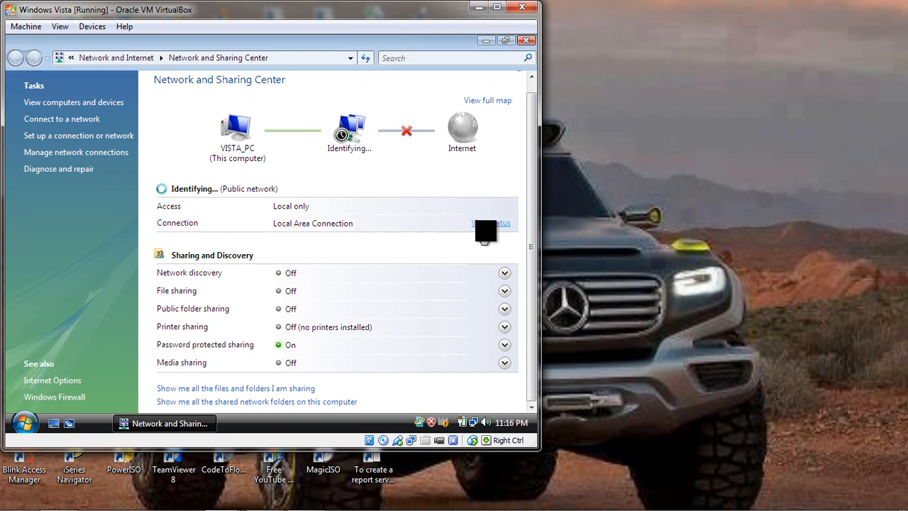
{"action": "left_click", "coordinate": [496, 222]}
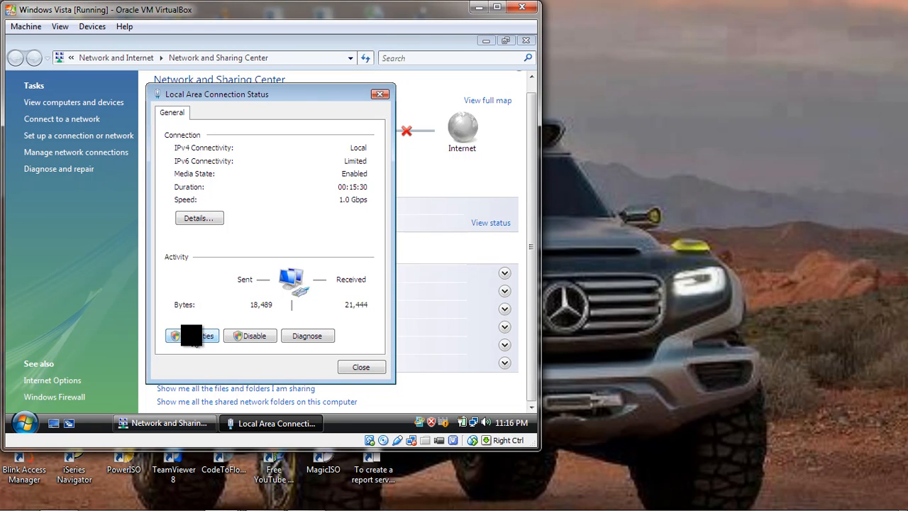
{"action": "left_click", "coordinate": [210, 335]}
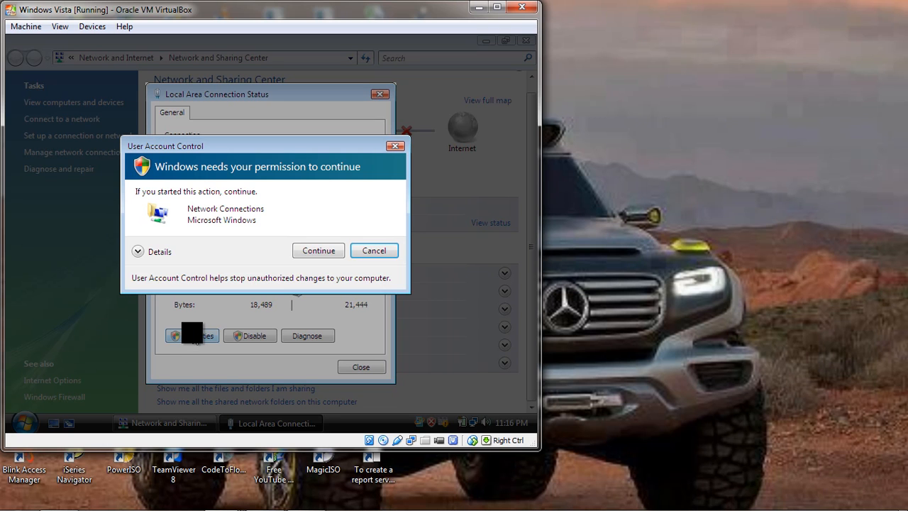
{"action": "left_click", "coordinate": [318, 250]}
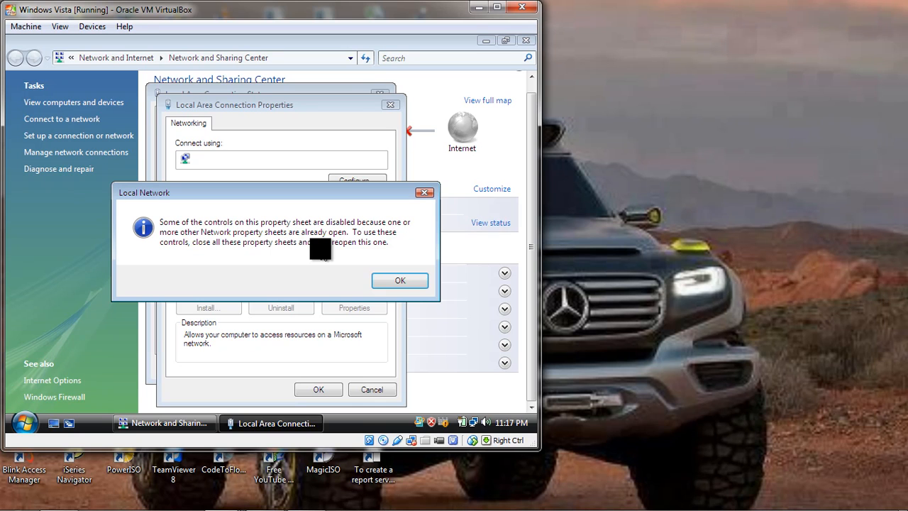
{"action": "left_click", "coordinate": [397, 283]}
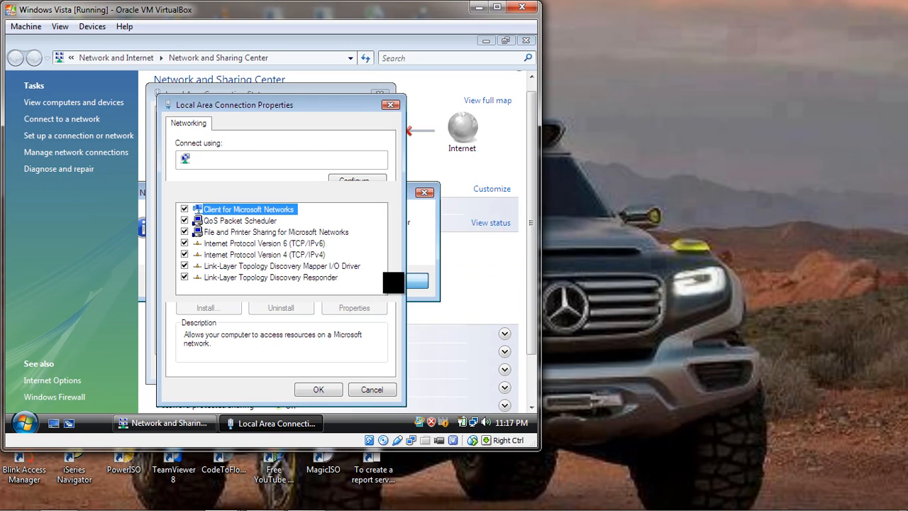
Open the Internet Protocol Version 4 (TCP/IPv4) properties of Vista's Local Area Connection with its controls enabled.
{"action": "left_click", "coordinate": [253, 254]}
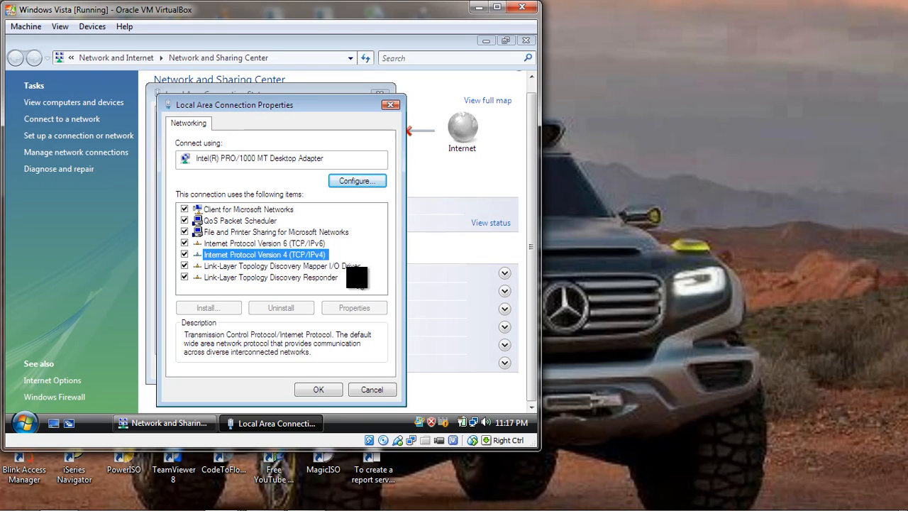
{"action": "left_click", "coordinate": [625, 328]}
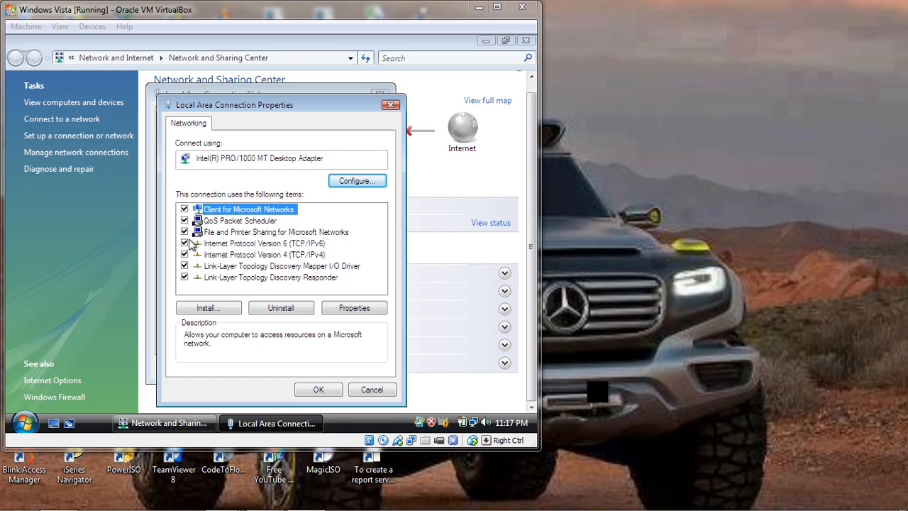
{"action": "left_click", "coordinate": [236, 255]}
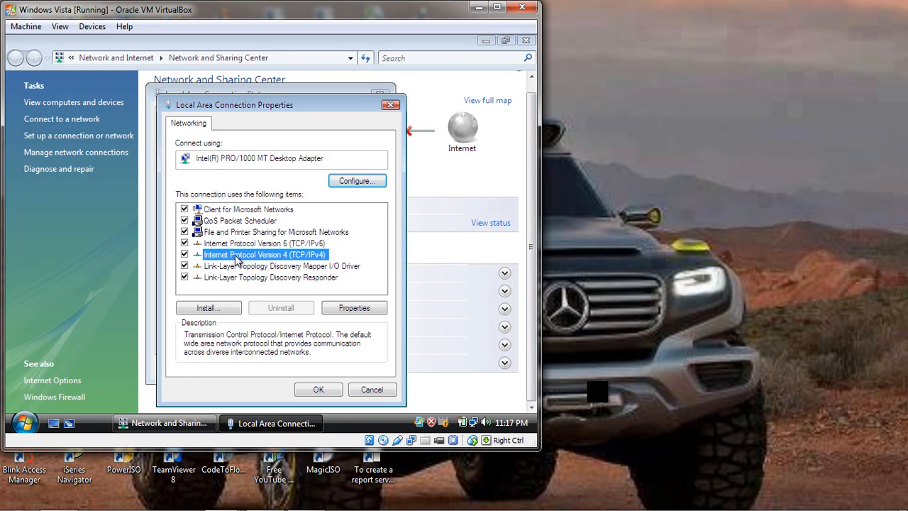
{"action": "left_click", "coordinate": [369, 310]}
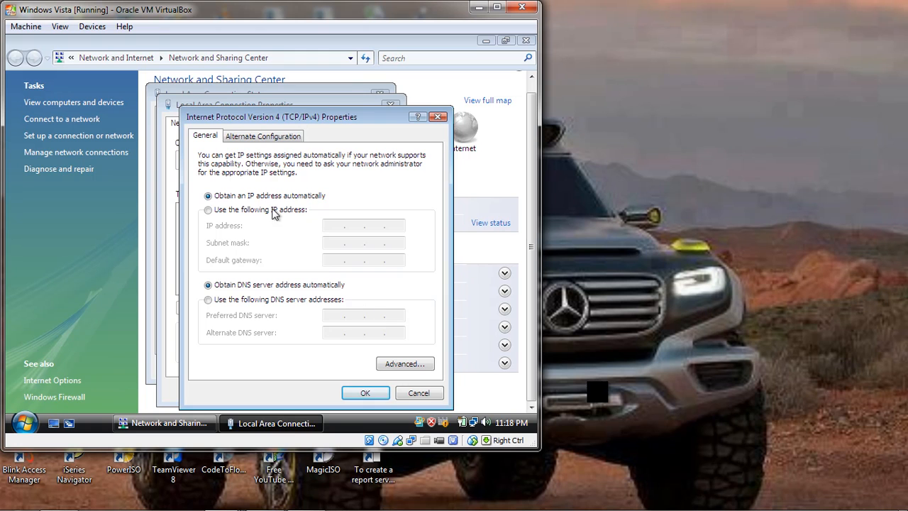
Apply static IP address 192.168.0.4, subnet mask 255.255.255.0 and a preferred DNS server, and close Vista's connection dialogs.
{"action": "left_click", "coordinate": [208, 210]}
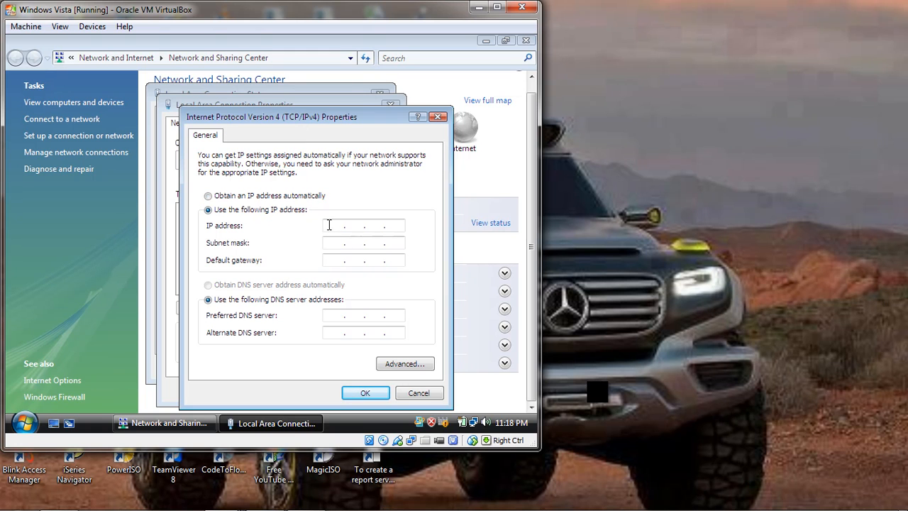
{"action": "type", "text": "192 . 168 . 0 . 4"}
{"action": "left_click", "coordinate": [329, 243]}
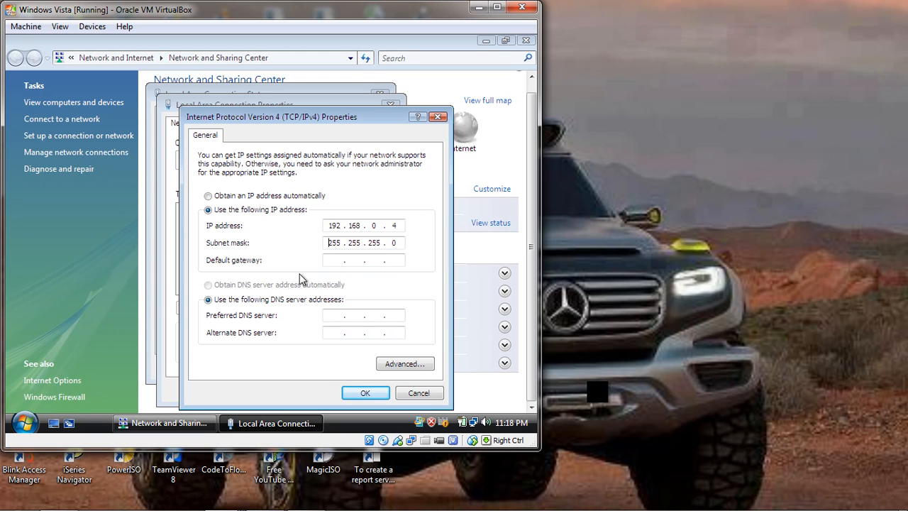
{"action": "left_click", "coordinate": [334, 315]}
{"action": "type", "text": "192 . 168 . 0 . 1"}
{"action": "left_click", "coordinate": [365, 393]}
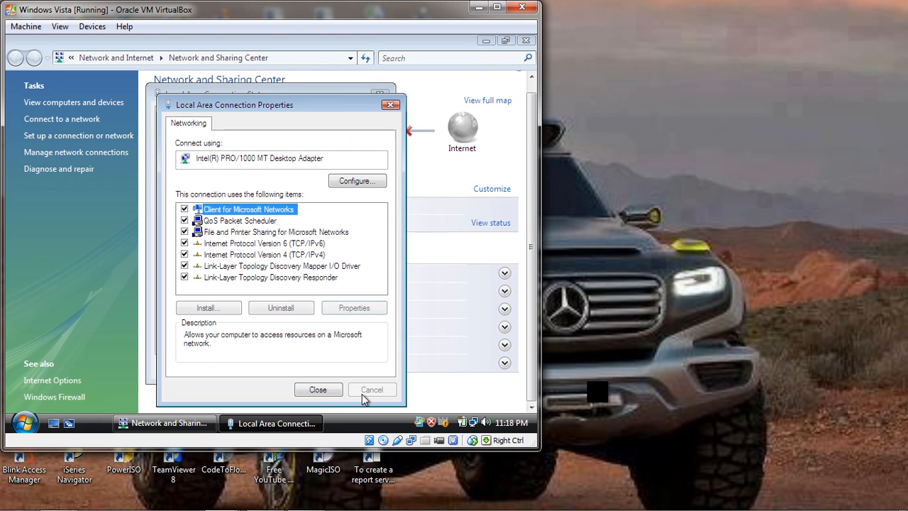
{"action": "left_click", "coordinate": [326, 394]}
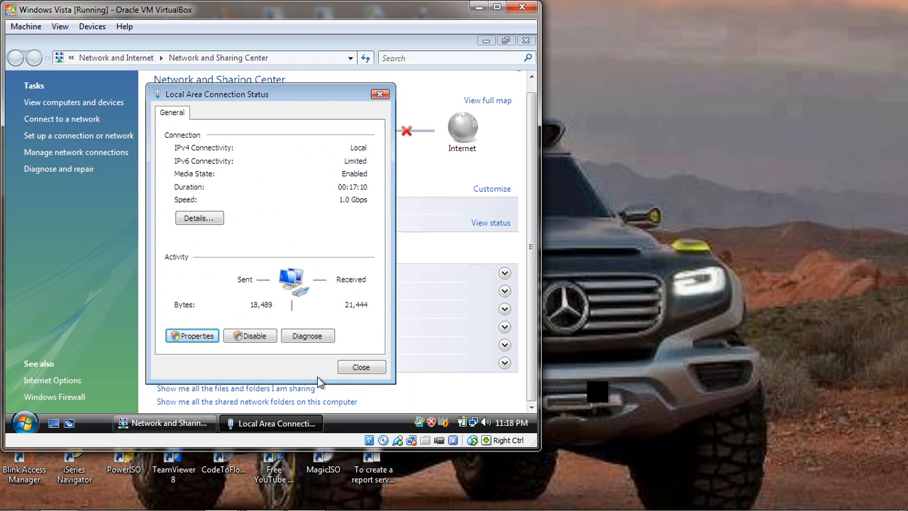
{"action": "left_click", "coordinate": [361, 367]}
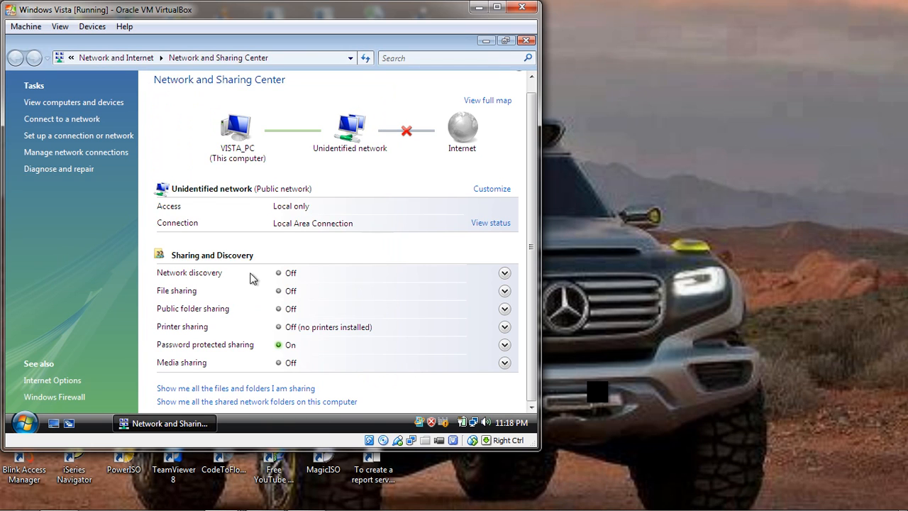
Turn on network discovery in Vista for all public networks, granting the User Account Control permission.
{"action": "left_click", "coordinate": [503, 273]}
{"action": "left_click", "coordinate": [247, 313]}
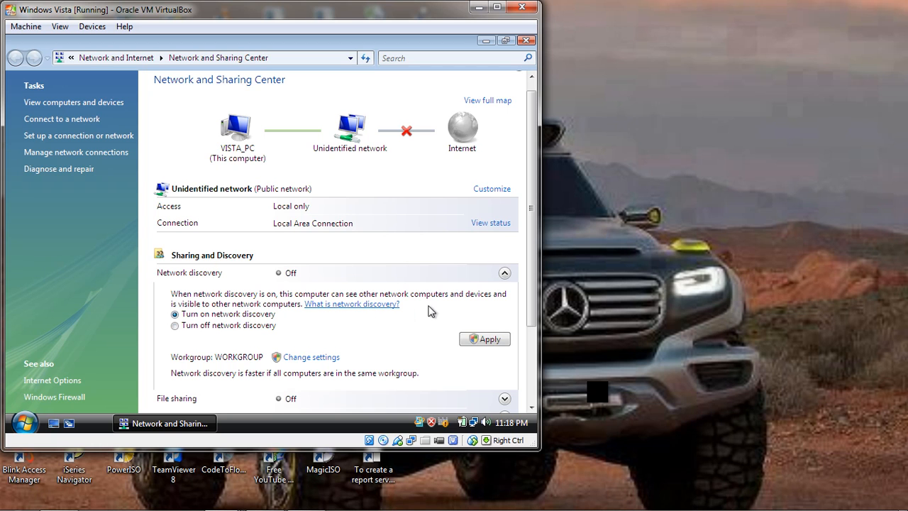
{"action": "left_click", "coordinate": [474, 340]}
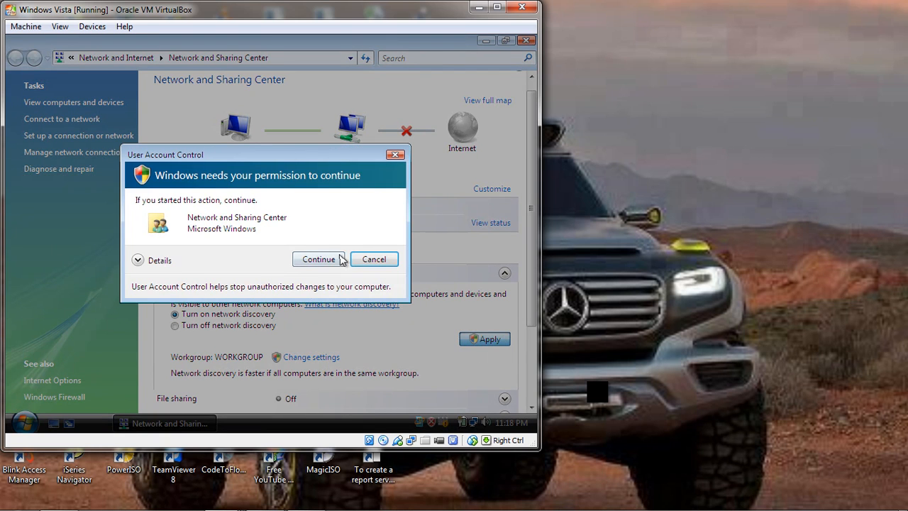
{"action": "left_click", "coordinate": [317, 259]}
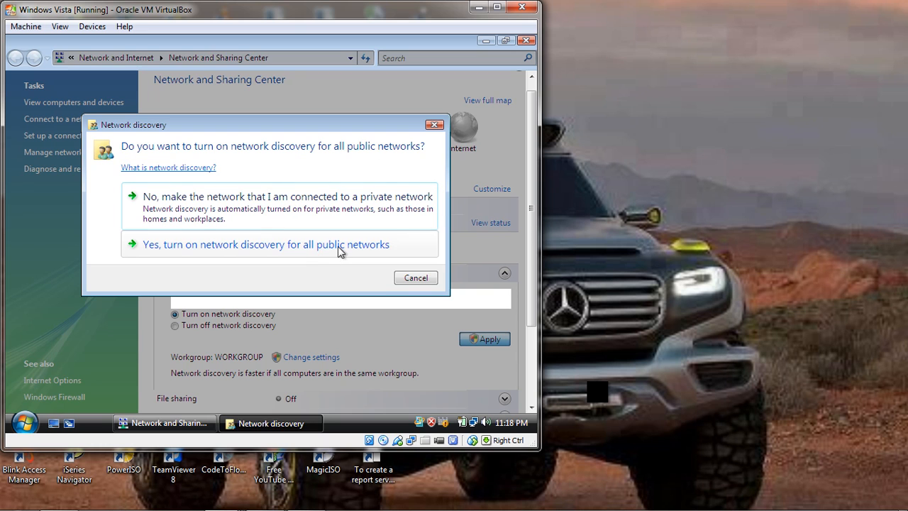
{"action": "left_click", "coordinate": [339, 244]}
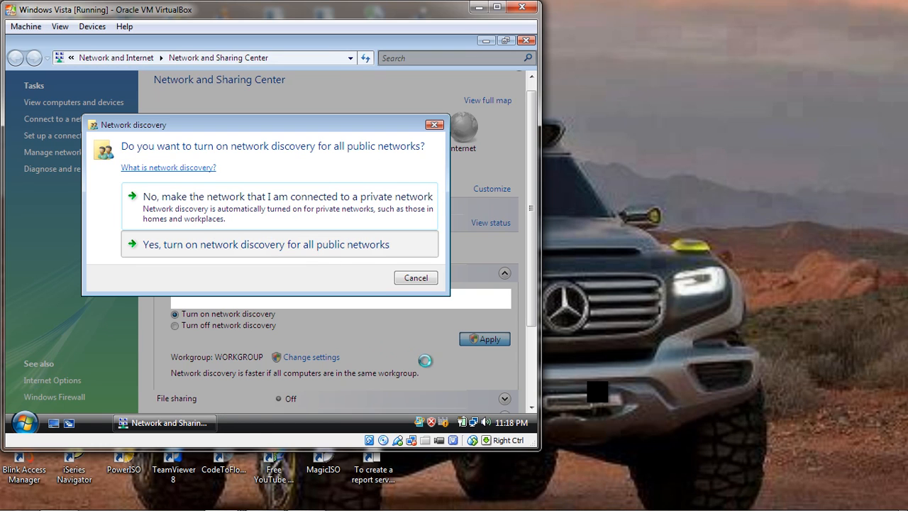
{"action": "left_click", "coordinate": [363, 245]}
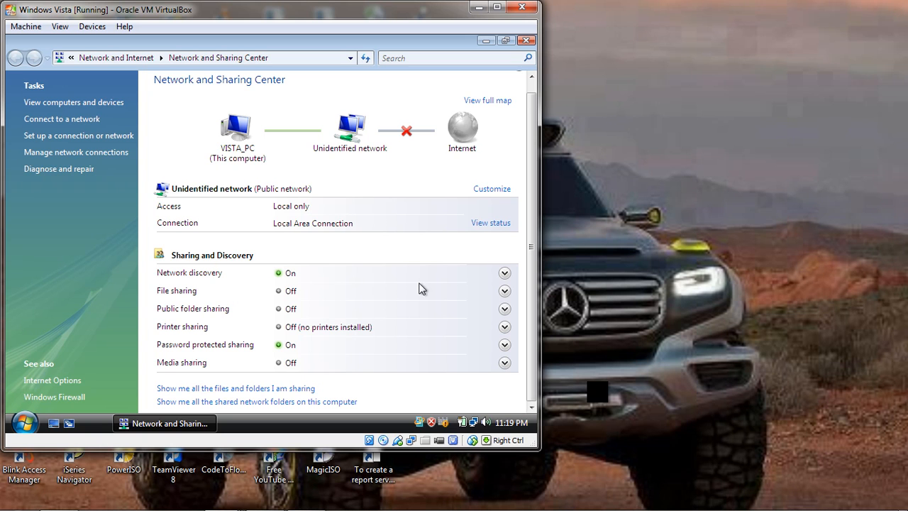
Turn on file sharing in Vista for all public networks, granting the User Account Control permission.
{"action": "left_click", "coordinate": [504, 292]}
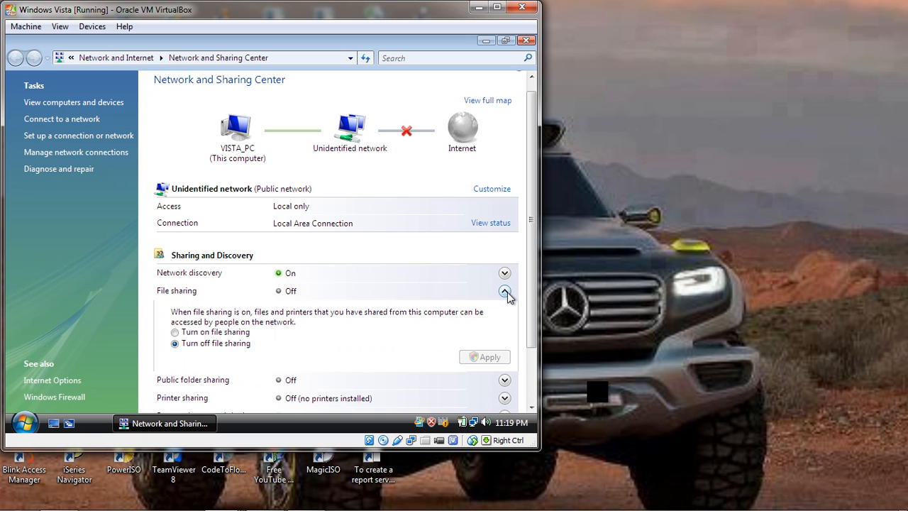
{"action": "left_click", "coordinate": [232, 333]}
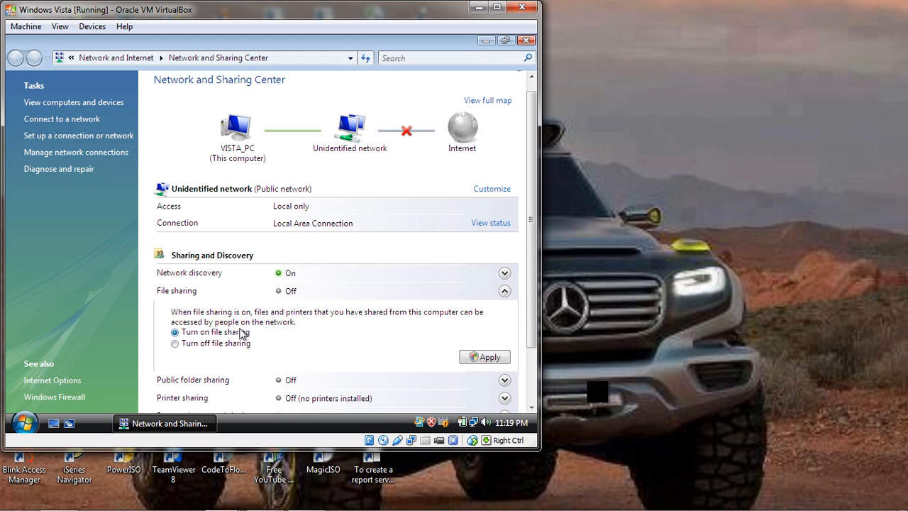
{"action": "left_click", "coordinate": [481, 360]}
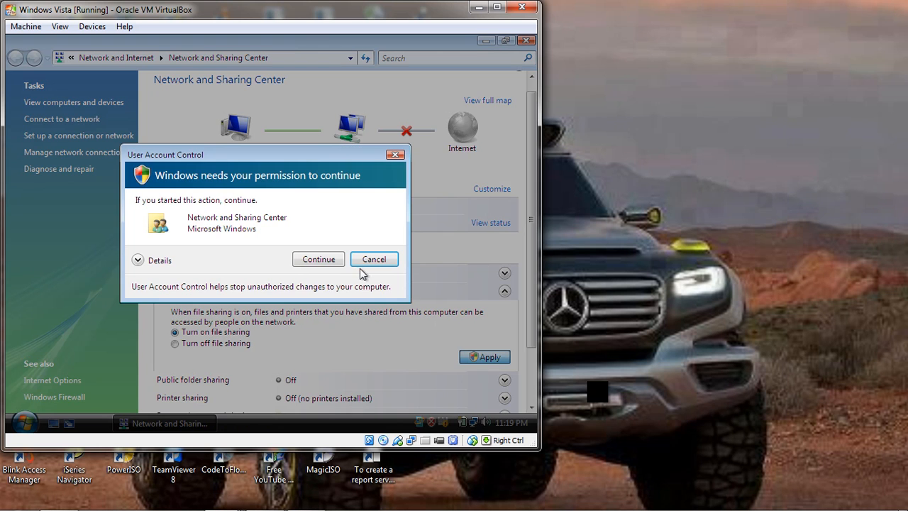
{"action": "left_click", "coordinate": [318, 259]}
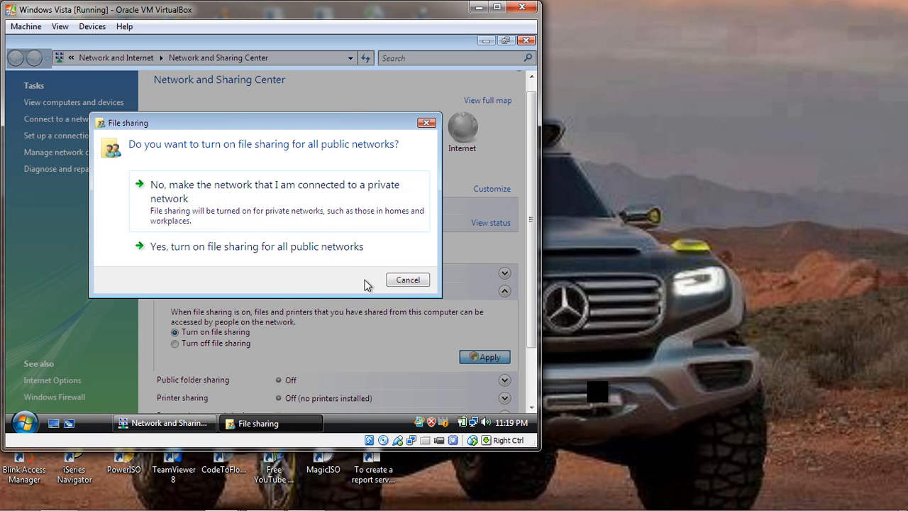
{"action": "left_click", "coordinate": [331, 254]}
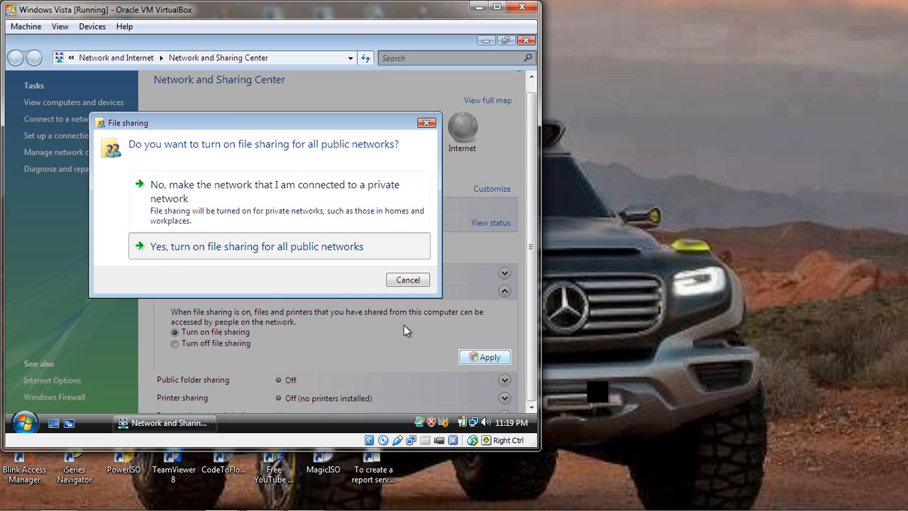
Confirm file sharing for all public networks and let anyone with network access open, change and create files in Vista's Public folder, granting permission.
{"action": "key", "text": "Return"}
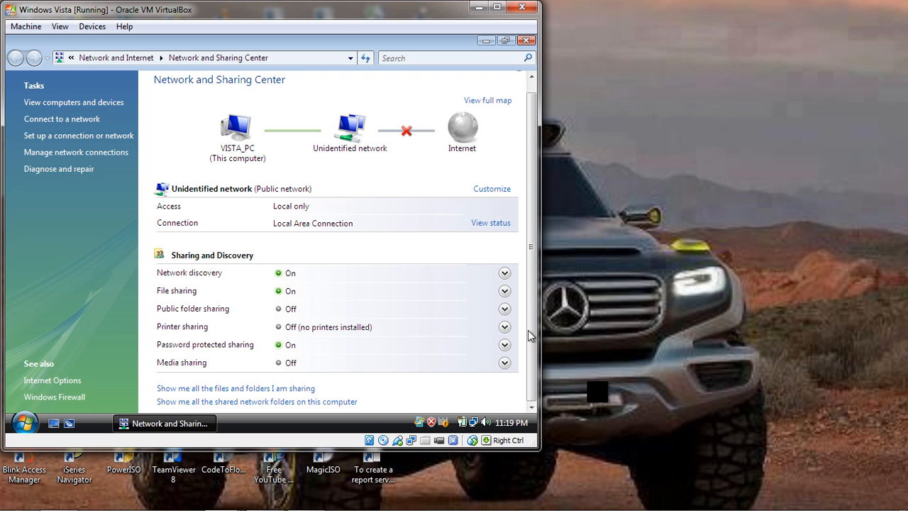
{"action": "left_click", "coordinate": [504, 309]}
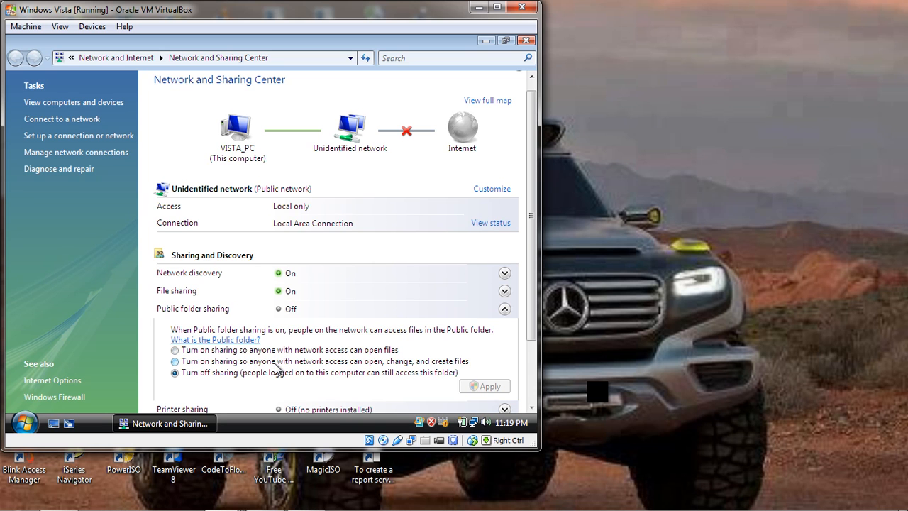
{"action": "left_click", "coordinate": [293, 350]}
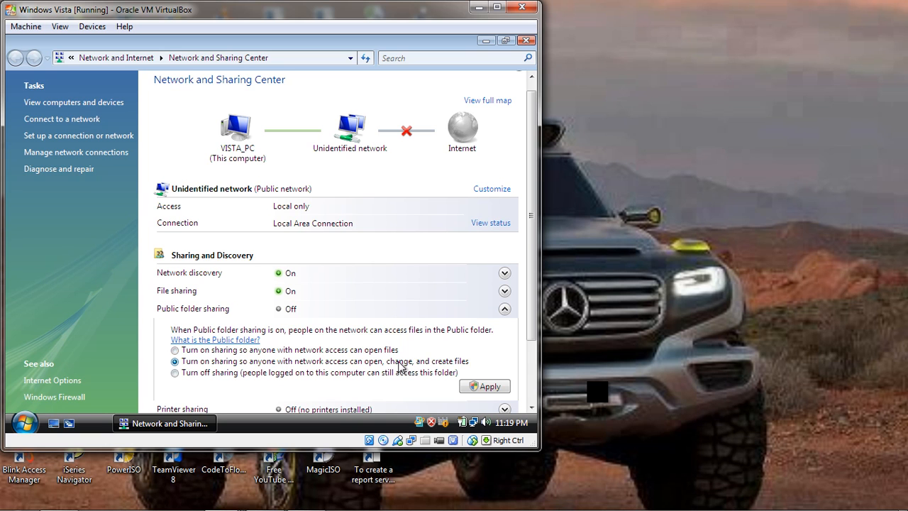
{"action": "left_click", "coordinate": [489, 387]}
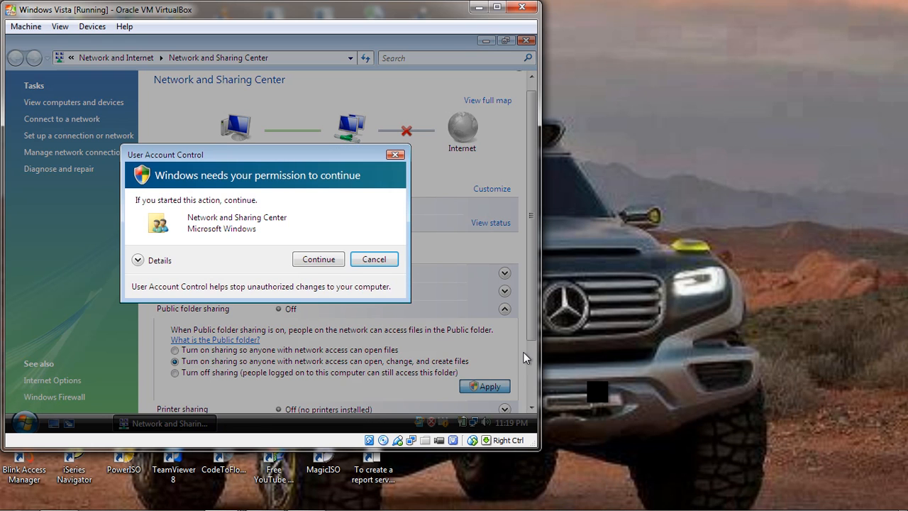
{"action": "left_click", "coordinate": [318, 260]}
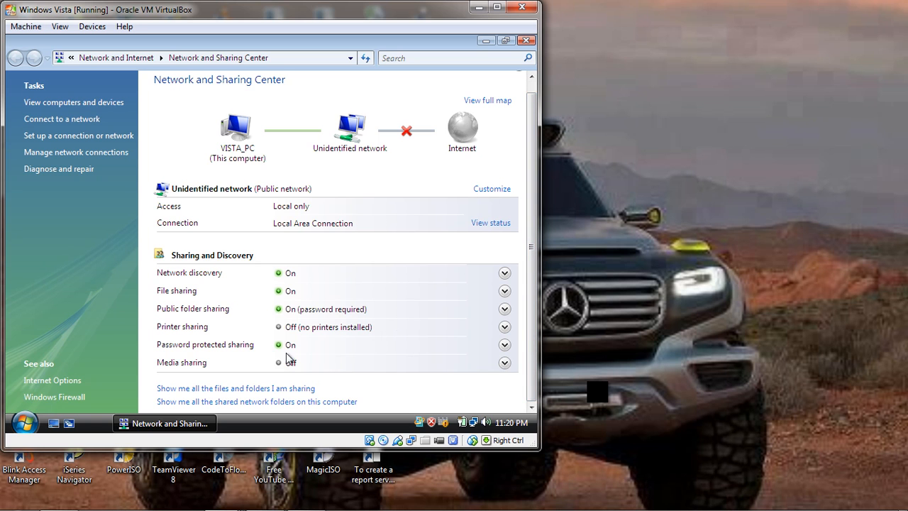
Turn off password protected sharing in Vista, granting the User Account Control permission, then close the Network and Sharing Center and minimise the virtual machine.
{"action": "left_click", "coordinate": [505, 345]}
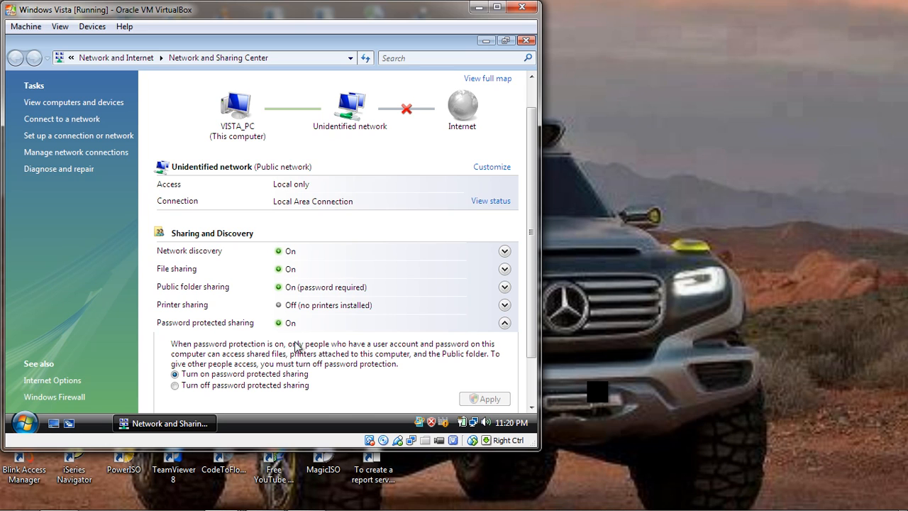
{"action": "left_click", "coordinate": [268, 387]}
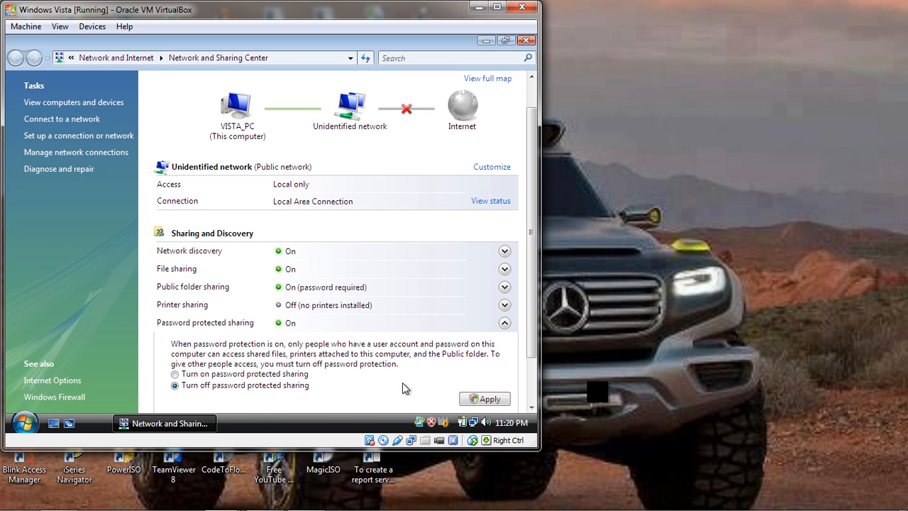
{"action": "left_click", "coordinate": [474, 400]}
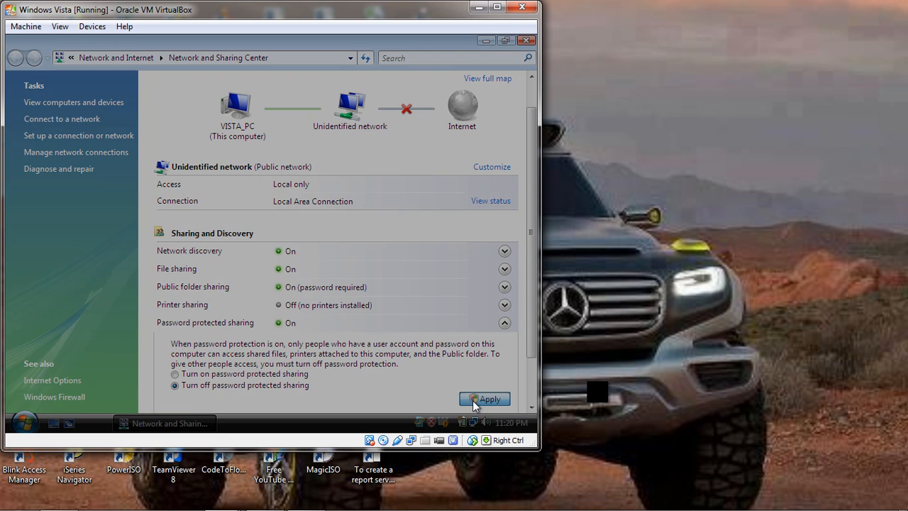
{"action": "left_click", "coordinate": [321, 259]}
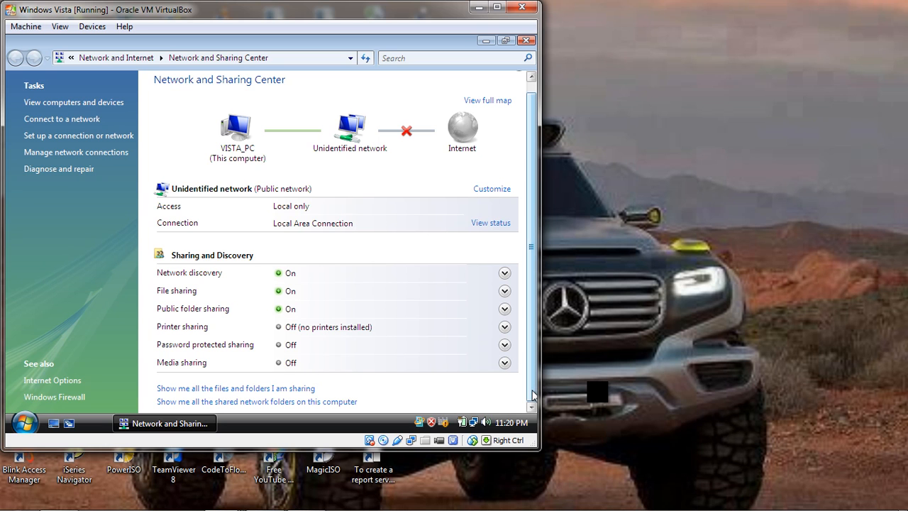
{"action": "left_click", "coordinate": [527, 41]}
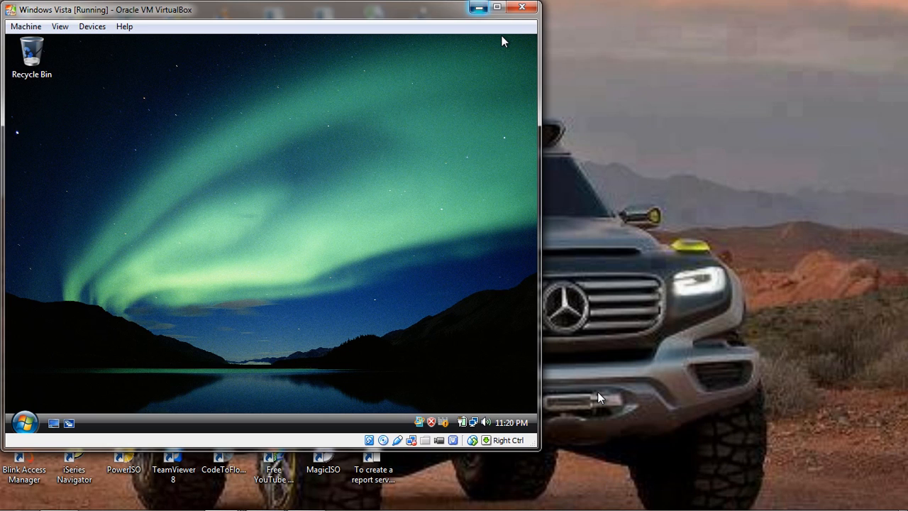
{"action": "left_click", "coordinate": [478, 7]}
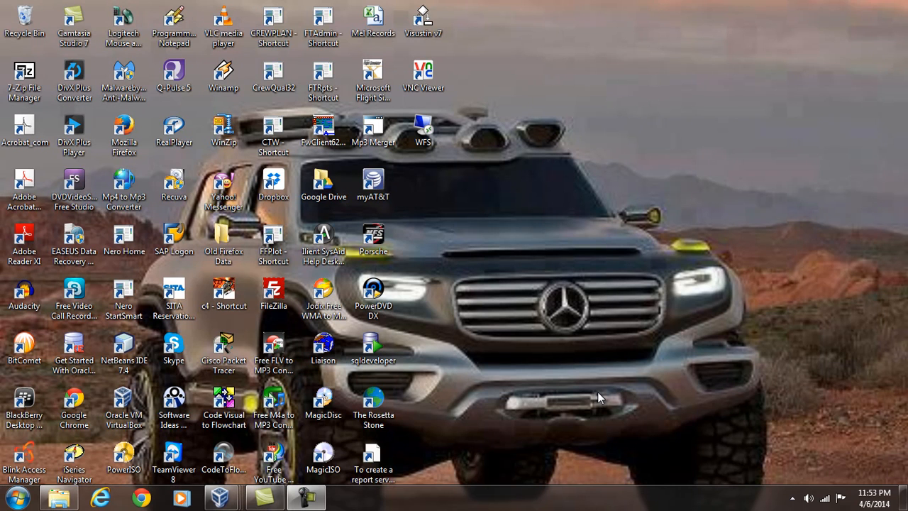
Switch to the Win7 virtual machine and open the Home or Work profile in its advanced sharing settings.
{"action": "mouse_move", "coordinate": [221, 498]}
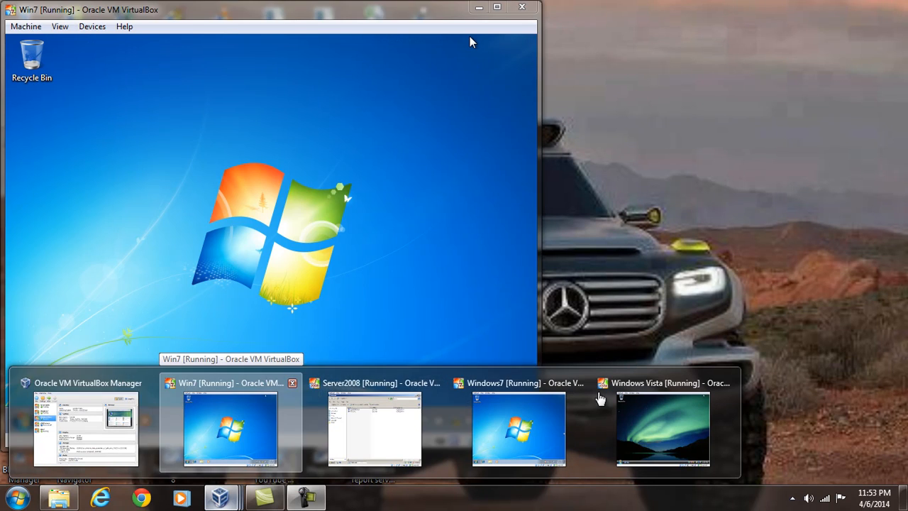
{"action": "left_click", "coordinate": [265, 419]}
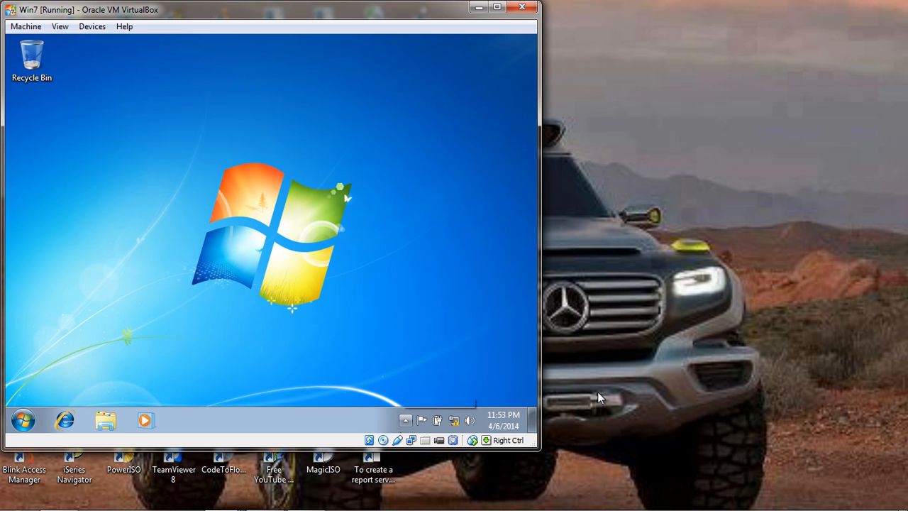
{"action": "right_click", "coordinate": [453, 421]}
{"action": "left_click", "coordinate": [457, 411]}
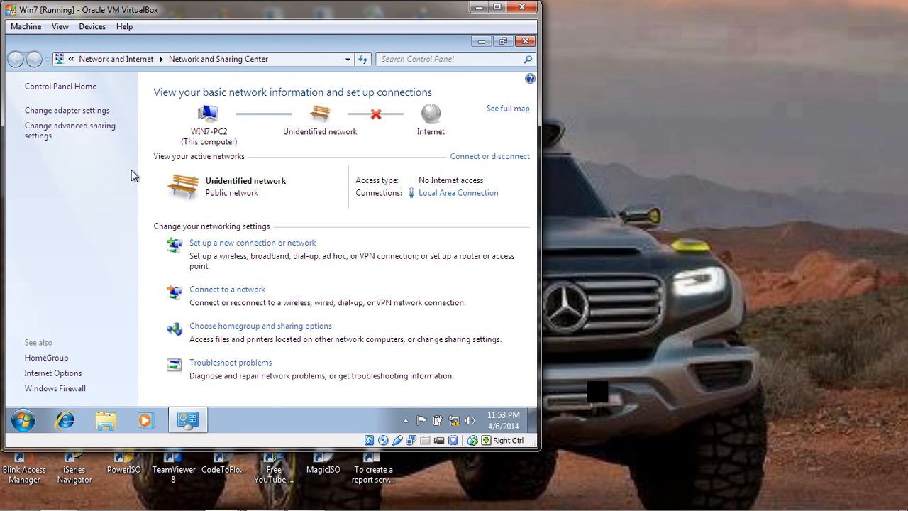
{"action": "left_click", "coordinate": [96, 126]}
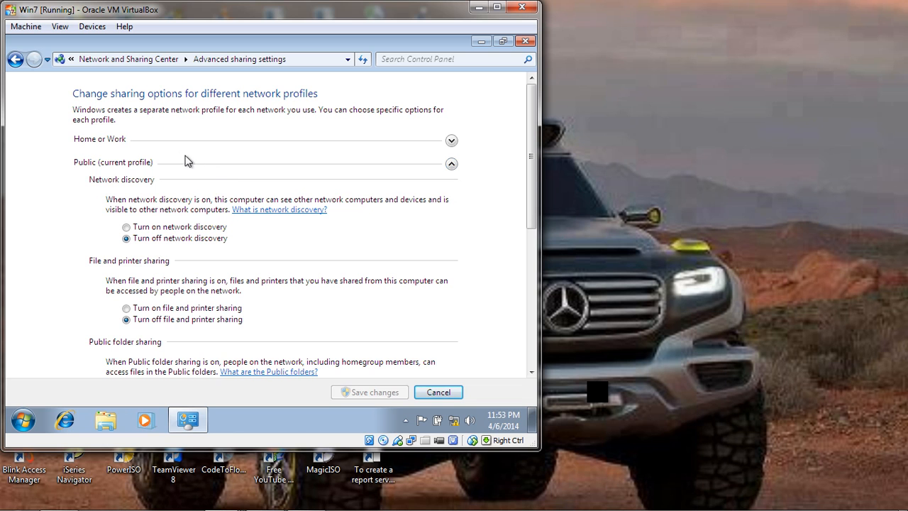
{"action": "left_click", "coordinate": [452, 142]}
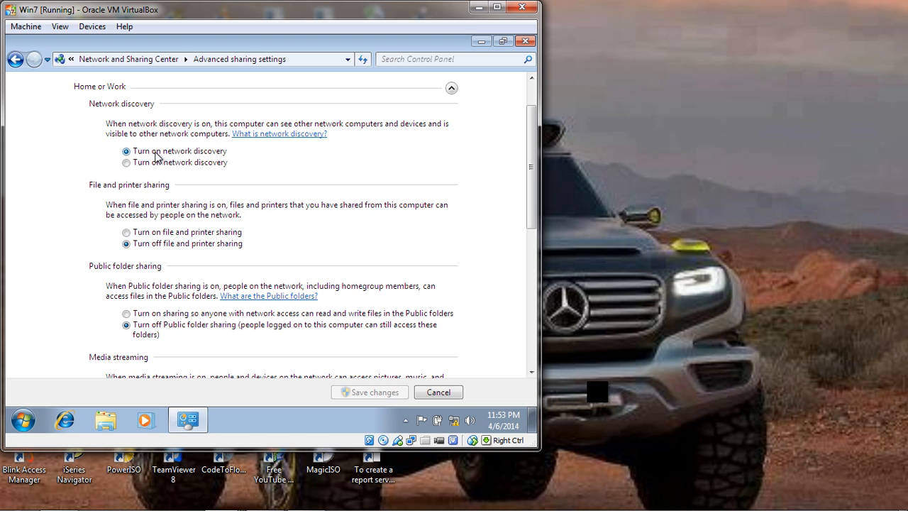
Turn on file and printer sharing and read/write Public folder sharing for Win7's Home or Work profile.
{"action": "left_click", "coordinate": [127, 234]}
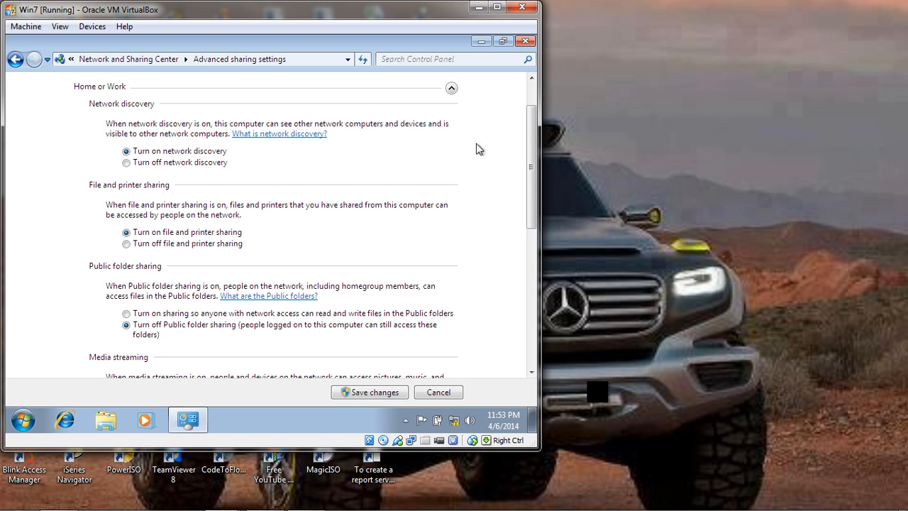
{"action": "scroll", "coordinate": [531, 142], "scroll_direction": "up", "scroll_amount": 2}
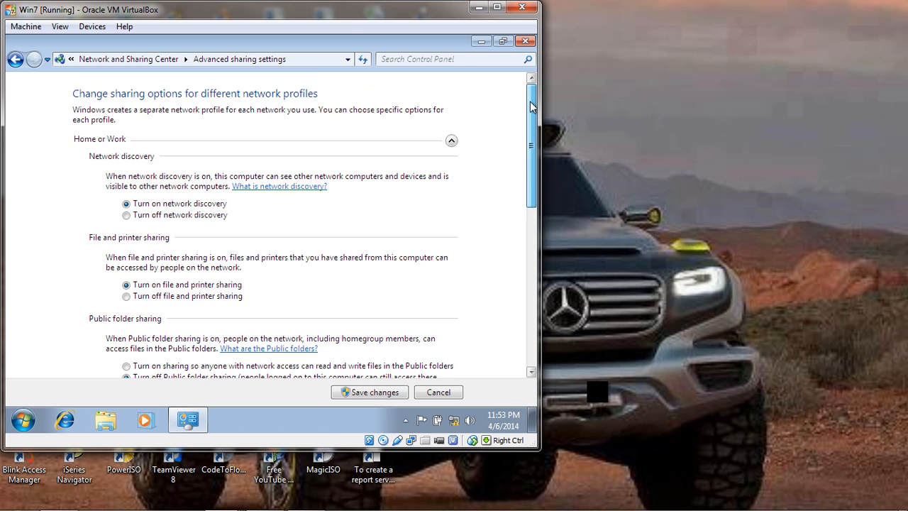
{"action": "scroll", "coordinate": [533, 135], "scroll_direction": "down", "scroll_amount": 3}
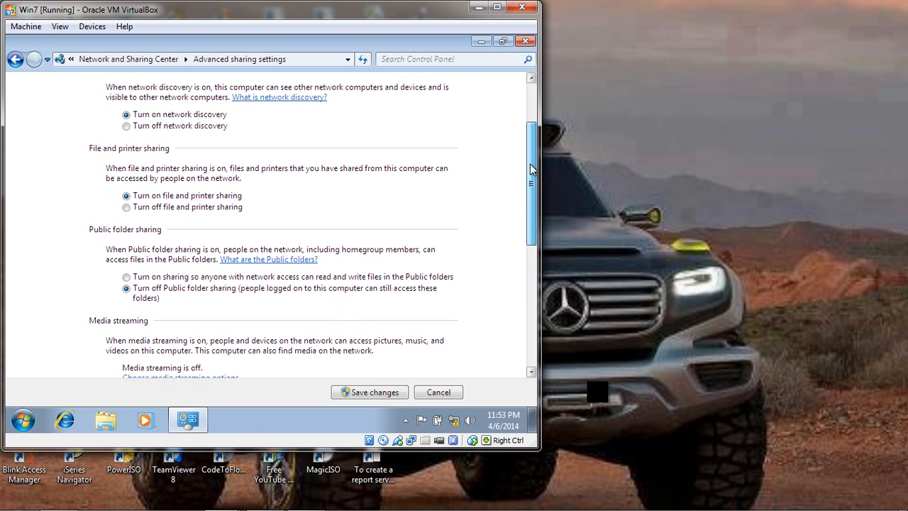
{"action": "left_click", "coordinate": [125, 269]}
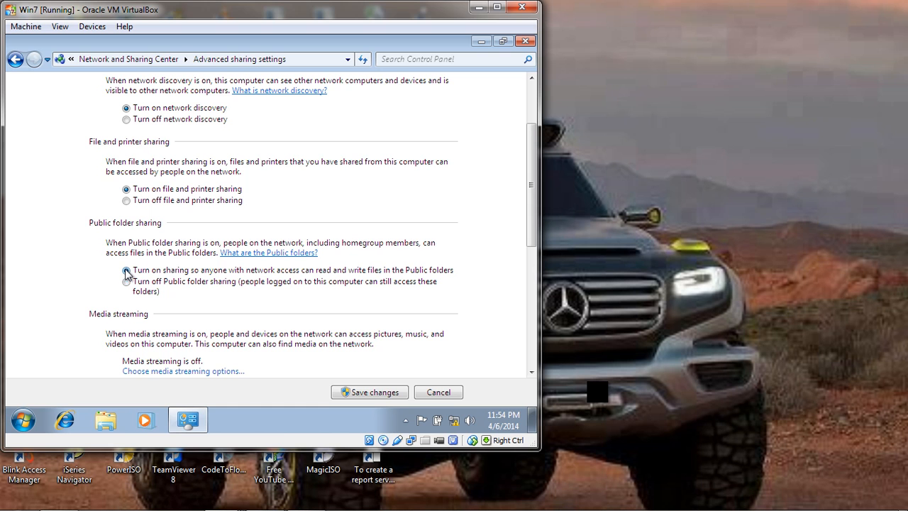
Turn off password protected sharing in Win7's Home or Work profile and save the sharing changes.
{"action": "left_click_drag", "start_coordinate": [534, 153], "coordinate": [534, 273]}
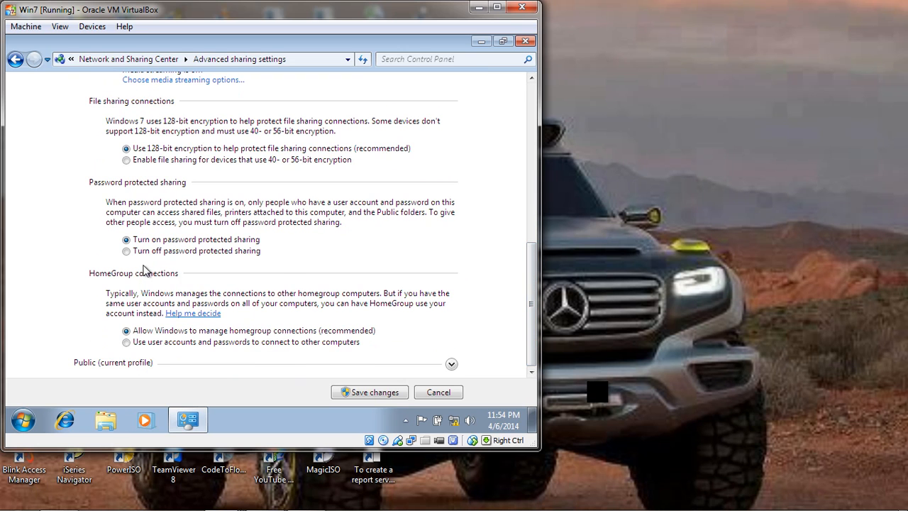
{"action": "left_click", "coordinate": [127, 251]}
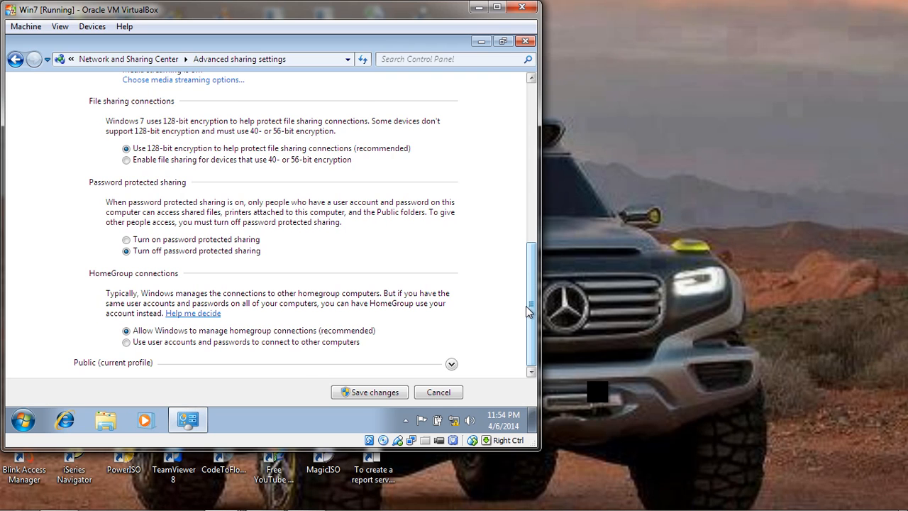
{"action": "scroll", "coordinate": [532, 280], "scroll_direction": "up", "scroll_amount": 1}
{"action": "scroll", "coordinate": [531, 280], "scroll_direction": "up", "scroll_amount": 10}
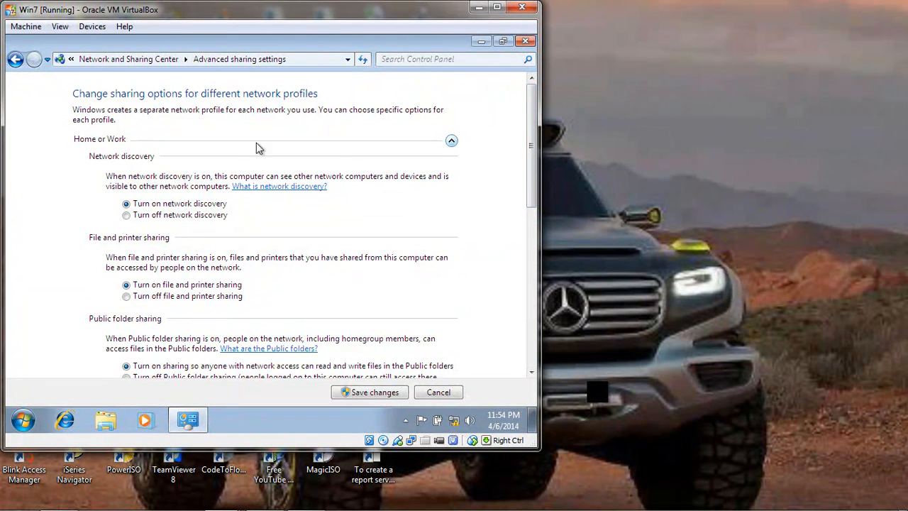
{"action": "left_click", "coordinate": [99, 141]}
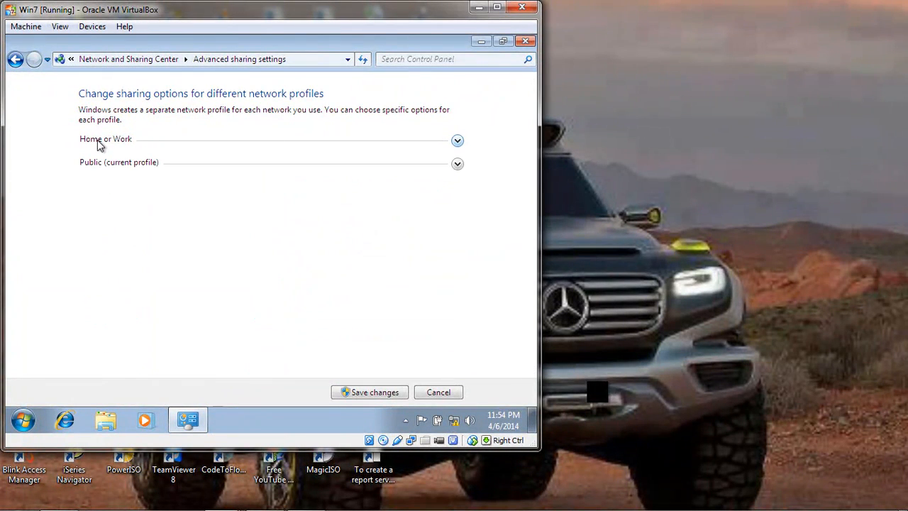
{"action": "left_click", "coordinate": [98, 141]}
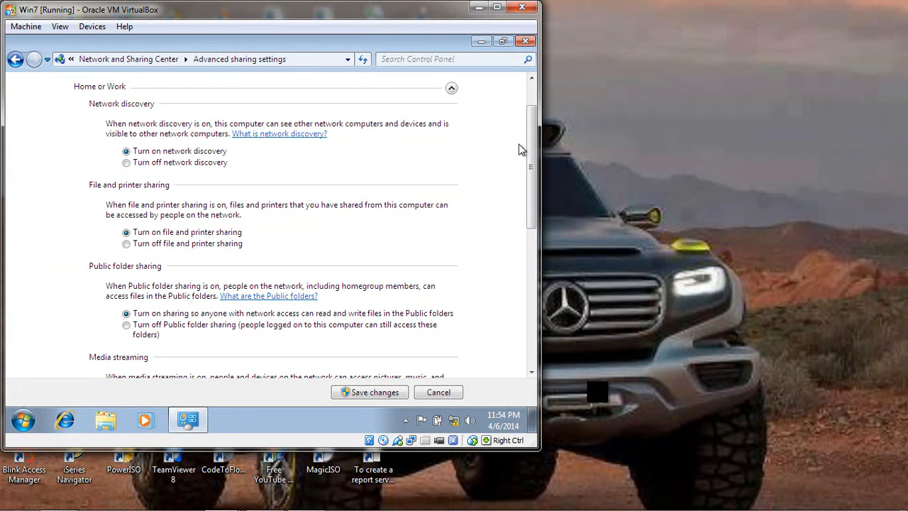
{"action": "left_click", "coordinate": [376, 394]}
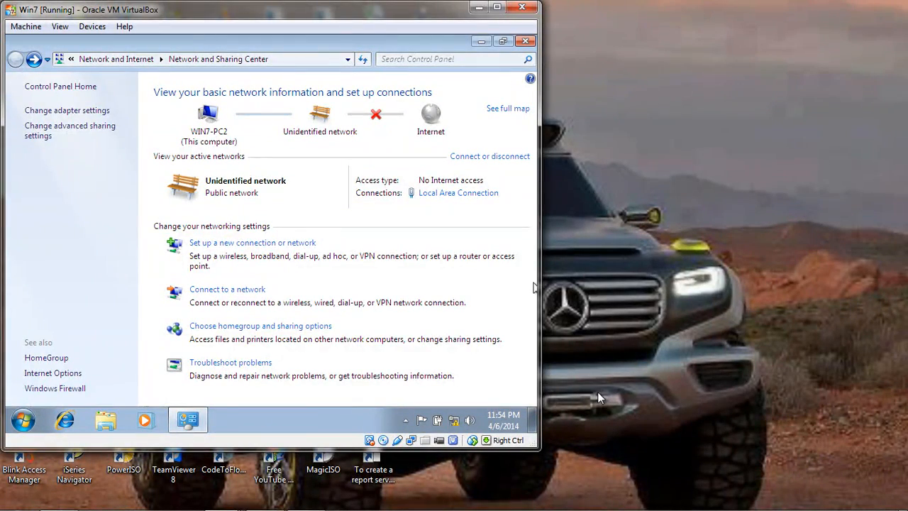
Switch to the Windows Vista virtual machine and review its sharing and discovery settings in the Network and Sharing Center.
{"action": "key", "text": "super+d"}
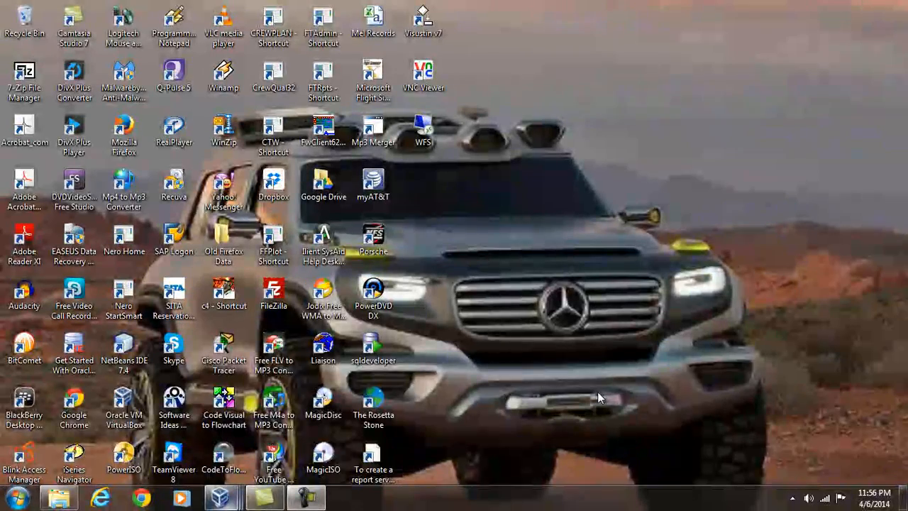
{"action": "mouse_move", "coordinate": [222, 497]}
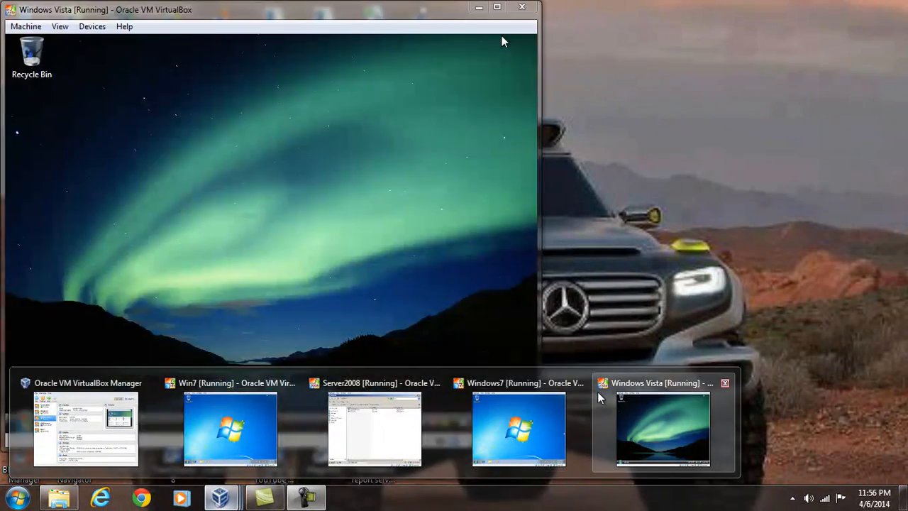
{"action": "mouse_move", "coordinate": [519, 429]}
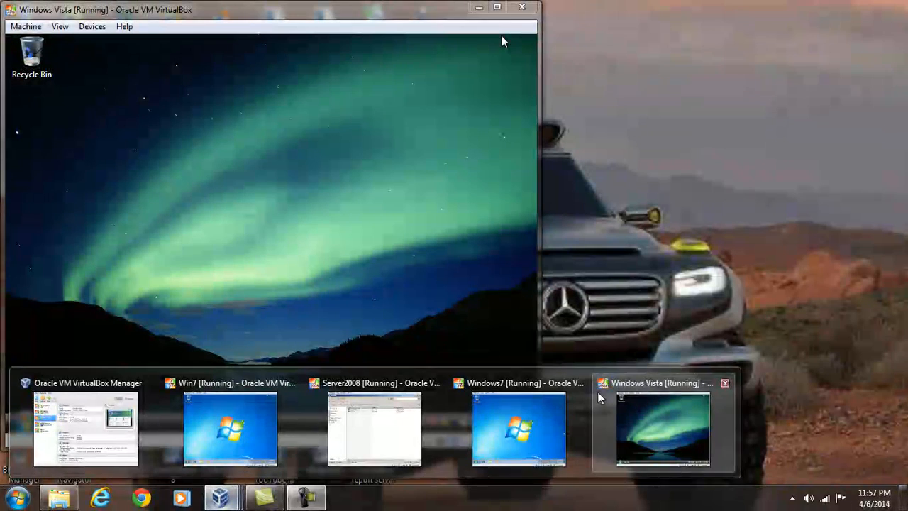
{"action": "left_click", "coordinate": [599, 399]}
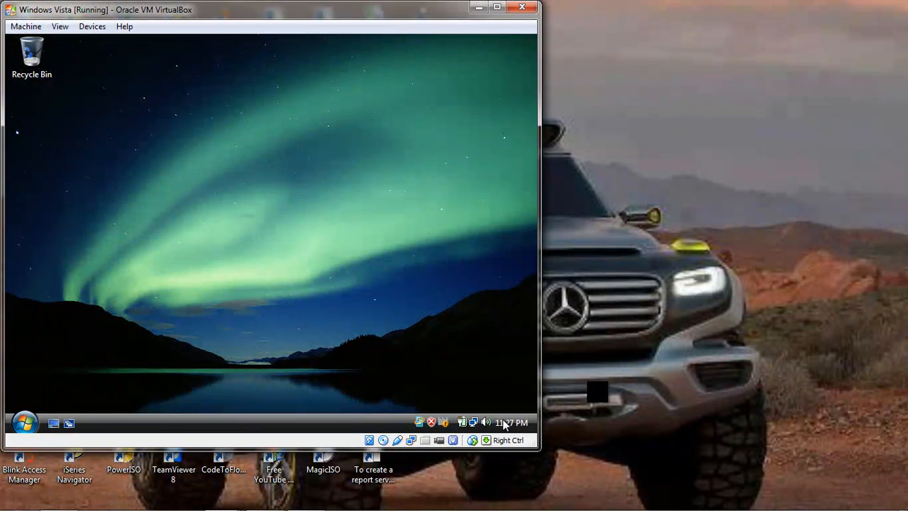
{"action": "mouse_move", "coordinate": [471, 423]}
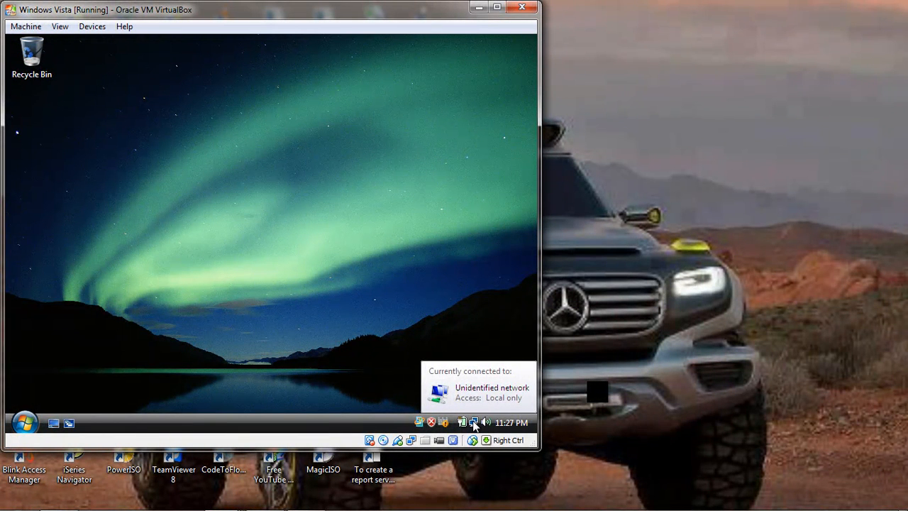
{"action": "right_click", "coordinate": [474, 423]}
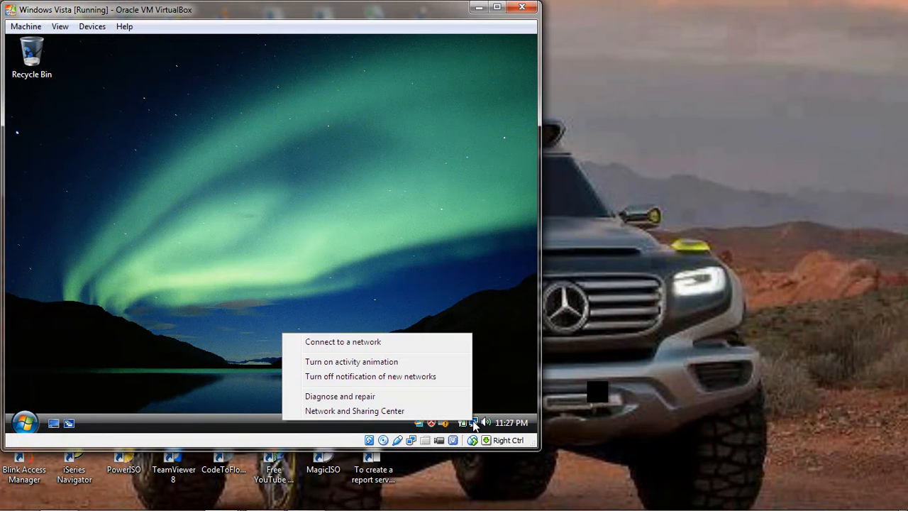
{"action": "left_click", "coordinate": [362, 411]}
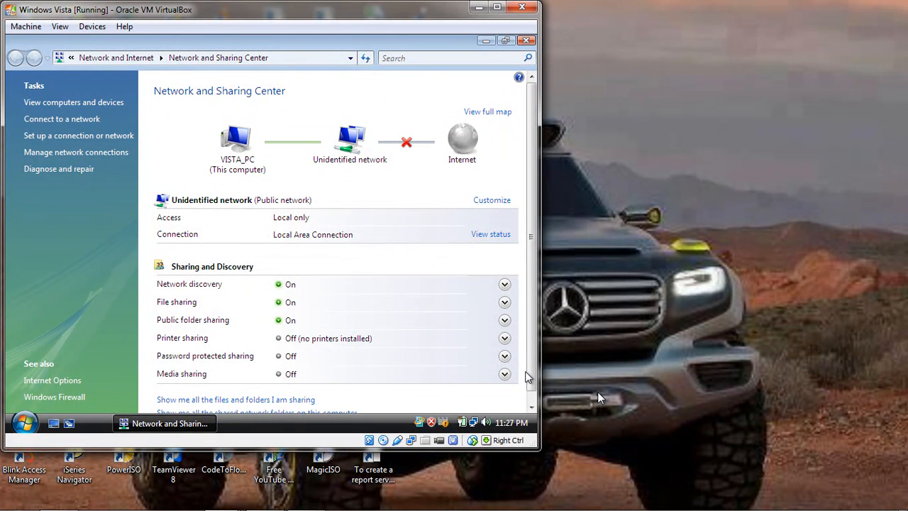
Minimise Vista's Network and Sharing Center and switch to the Windows7 virtual machine.
{"action": "left_click", "coordinate": [481, 39]}
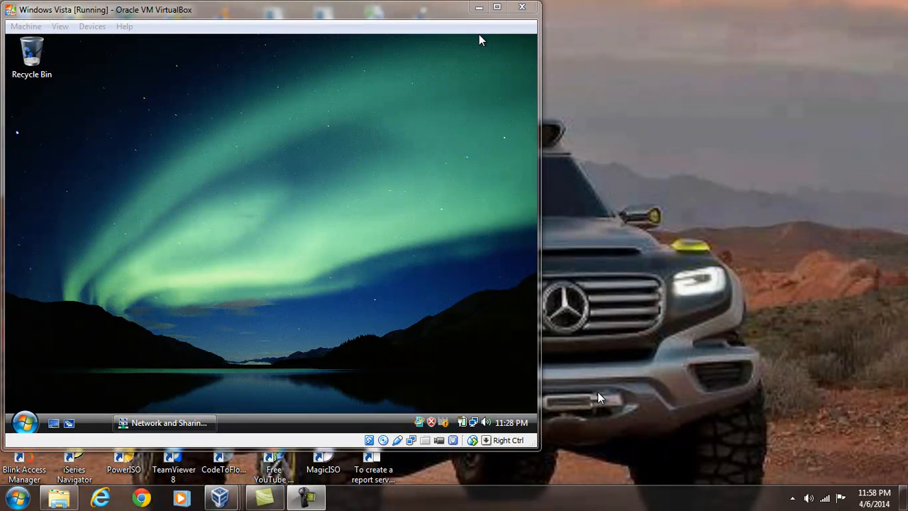
{"action": "left_click", "coordinate": [221, 497]}
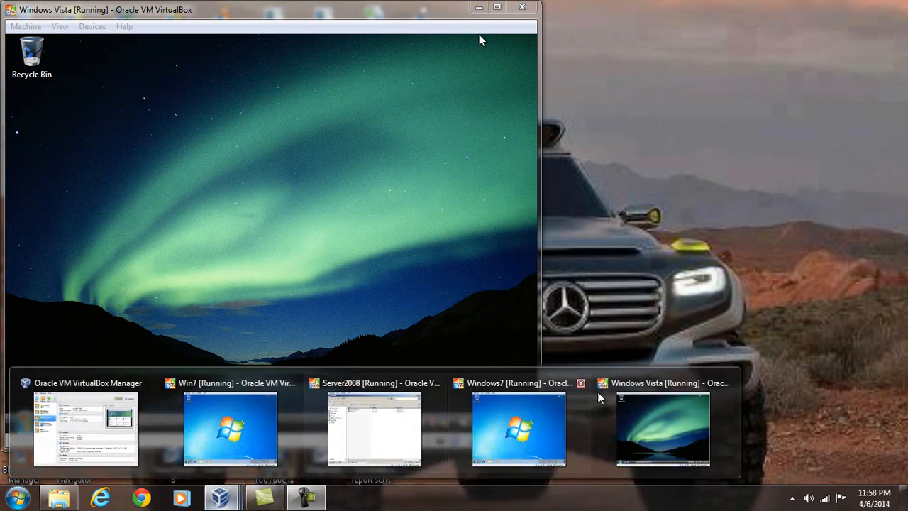
{"action": "left_click", "coordinate": [518, 429]}
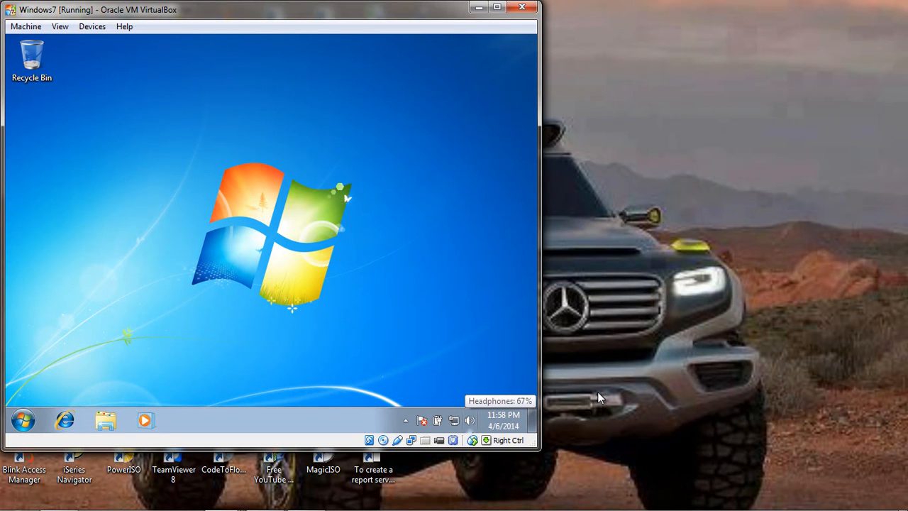
Attach the Windows7 machine's Adapter 1 to the internal network intnet with promiscuous mode set to Allow All.
{"action": "right_click", "coordinate": [411, 441]}
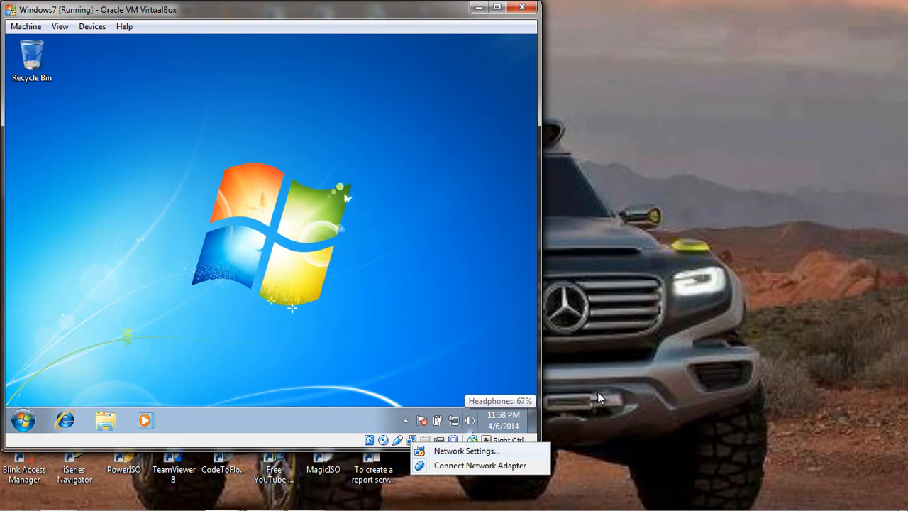
{"action": "left_click", "coordinate": [466, 451]}
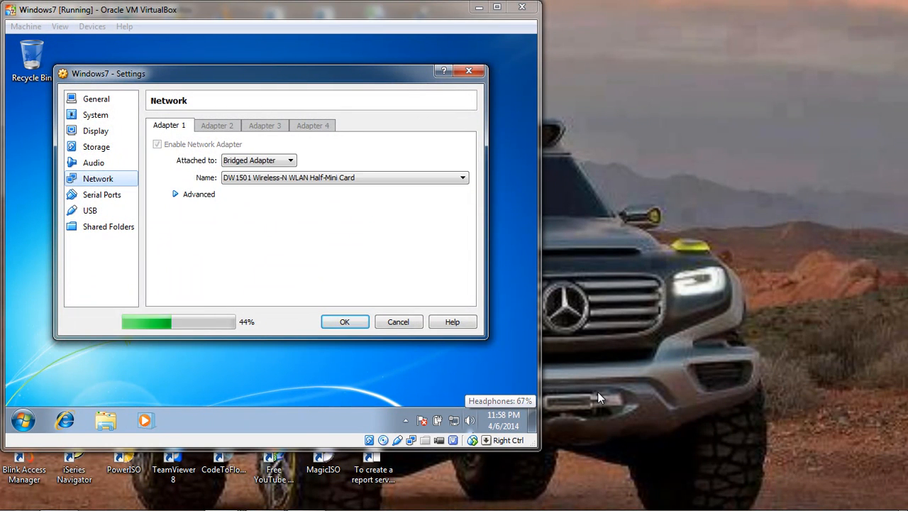
{"action": "left_click", "coordinate": [273, 160]}
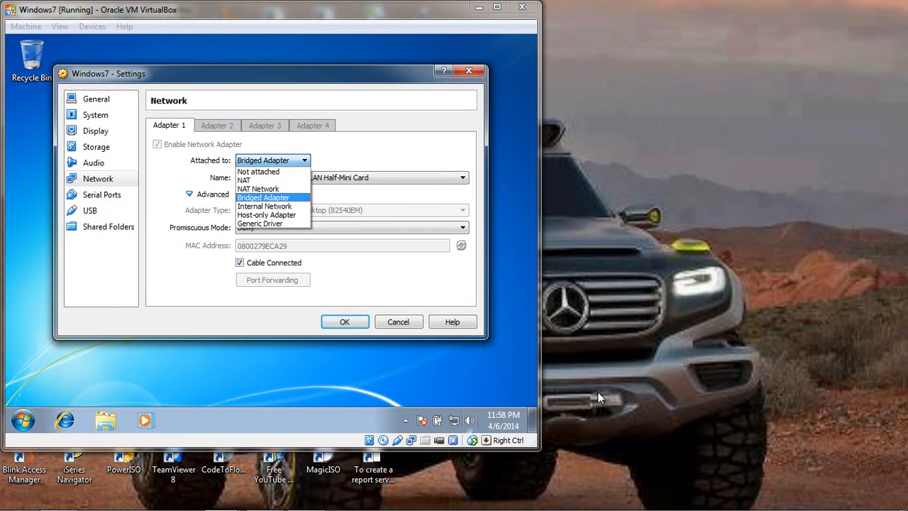
{"action": "left_click", "coordinate": [266, 206]}
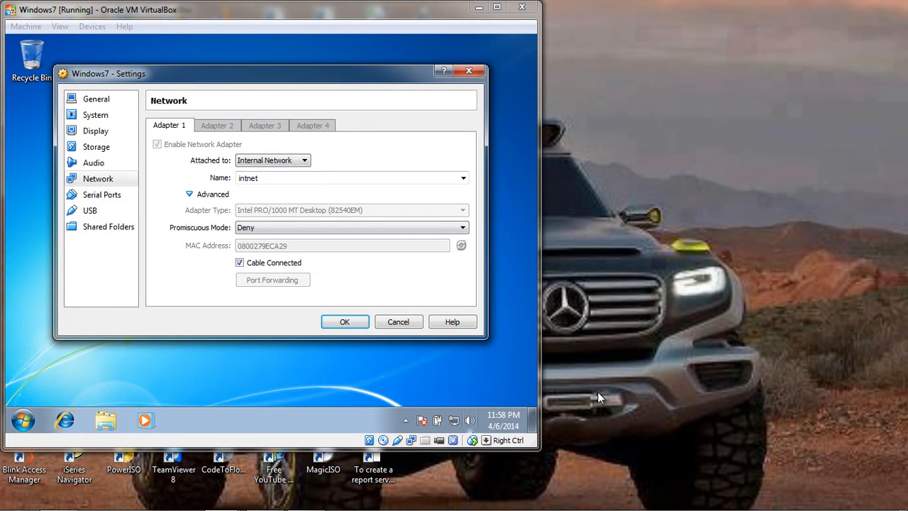
{"action": "left_click", "coordinate": [351, 227]}
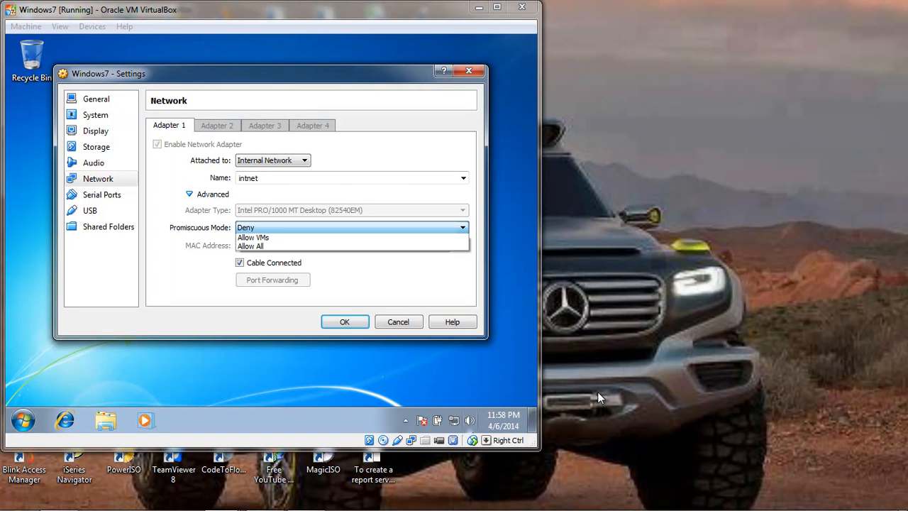
{"action": "left_click", "coordinate": [251, 256]}
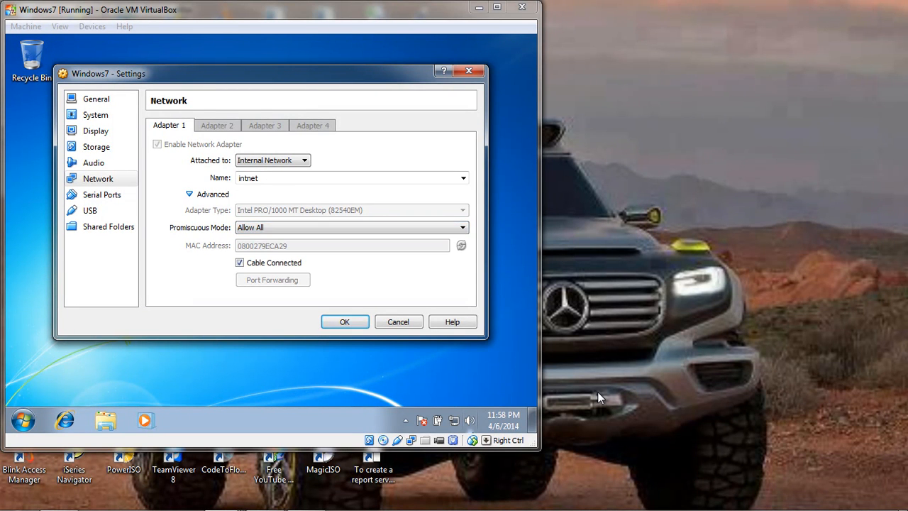
{"action": "left_click", "coordinate": [344, 322]}
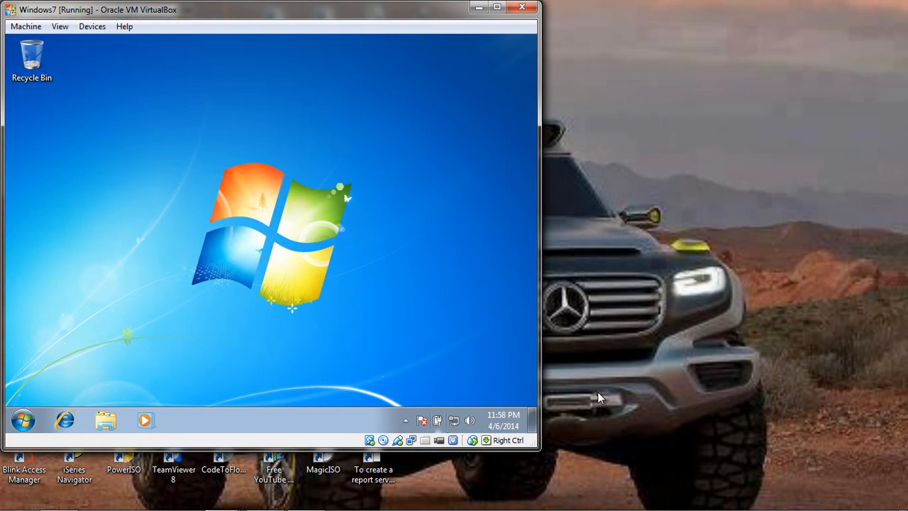
Give Windows 7's Local Area Connection the static IPv4 address 192.168.0.14, subnet mask 255.255.255.0 and preferred DNS server 192.168.0.1.
{"action": "right_click", "coordinate": [456, 423]}
{"action": "left_click", "coordinate": [449, 409]}
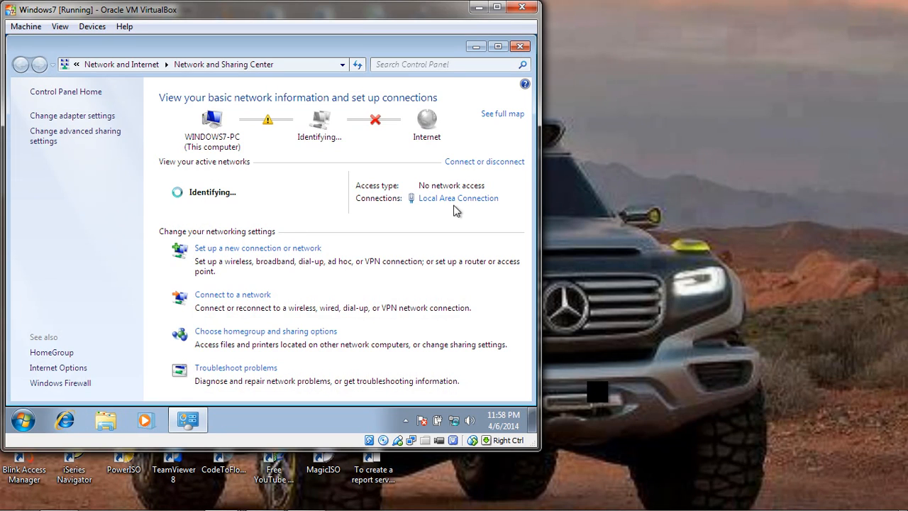
{"action": "left_click", "coordinate": [463, 201]}
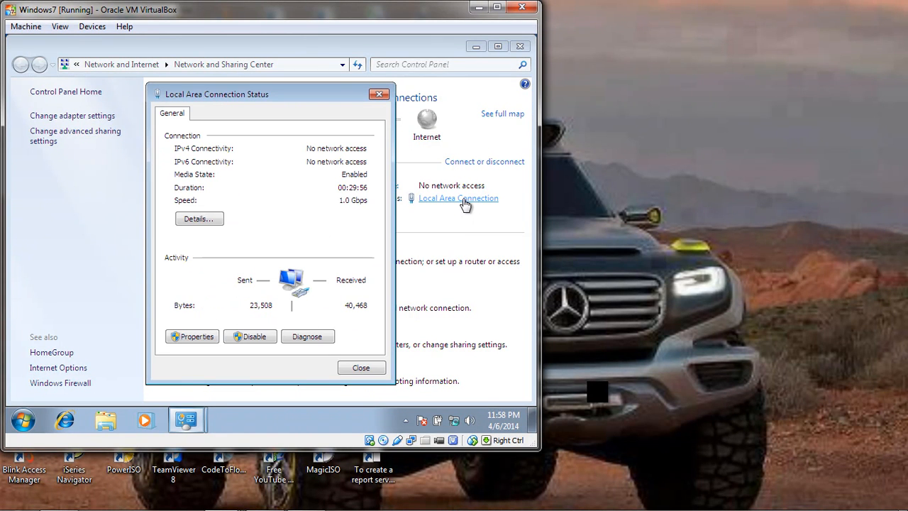
{"action": "left_click", "coordinate": [198, 341]}
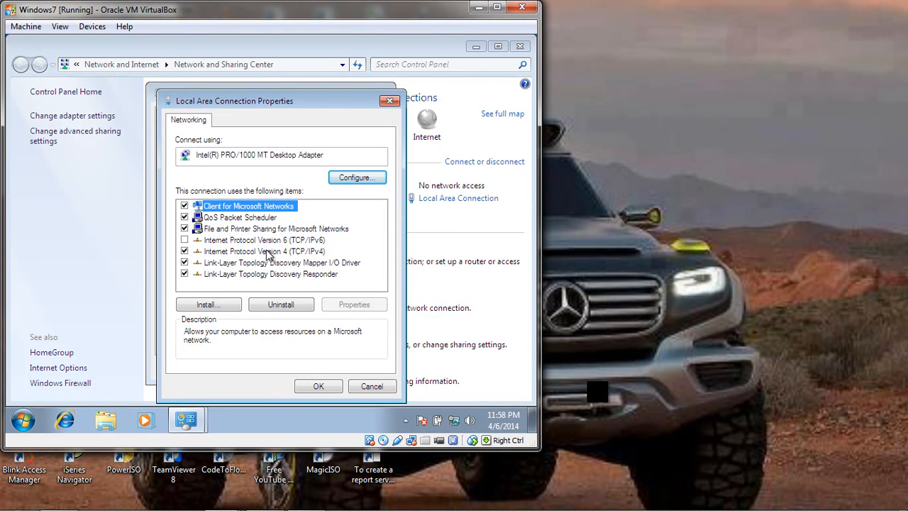
{"action": "left_click", "coordinate": [268, 252]}
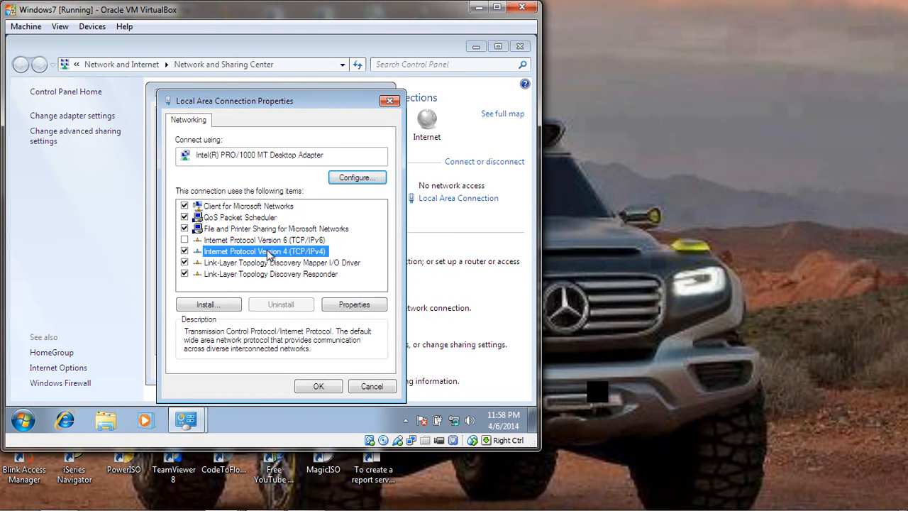
{"action": "left_click", "coordinate": [355, 306]}
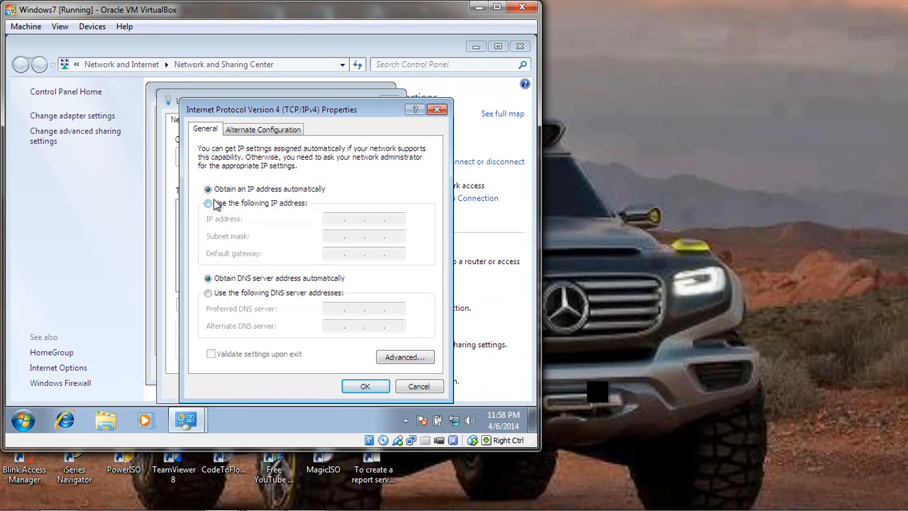
{"action": "left_click", "coordinate": [209, 203]}
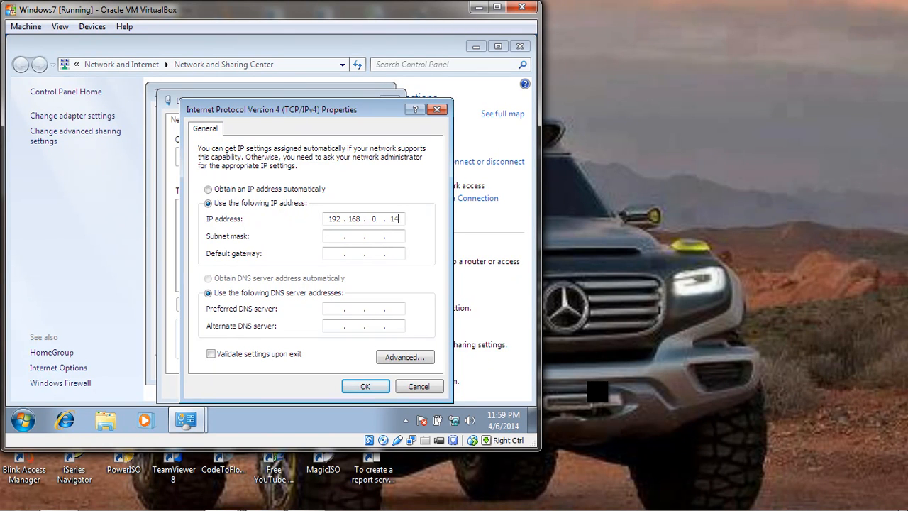
{"action": "left_click", "coordinate": [331, 237]}
{"action": "left_click", "coordinate": [331, 310]}
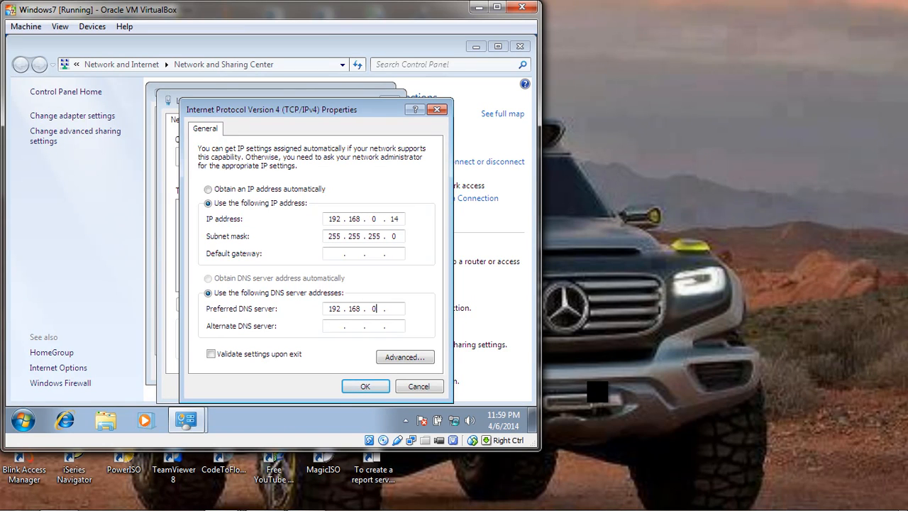
{"action": "left_click", "coordinate": [366, 385]}
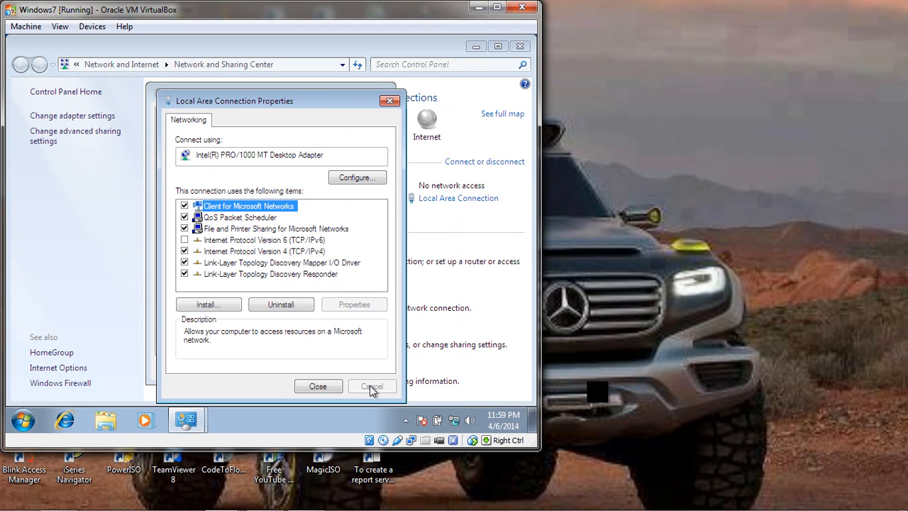
{"action": "left_click", "coordinate": [323, 392]}
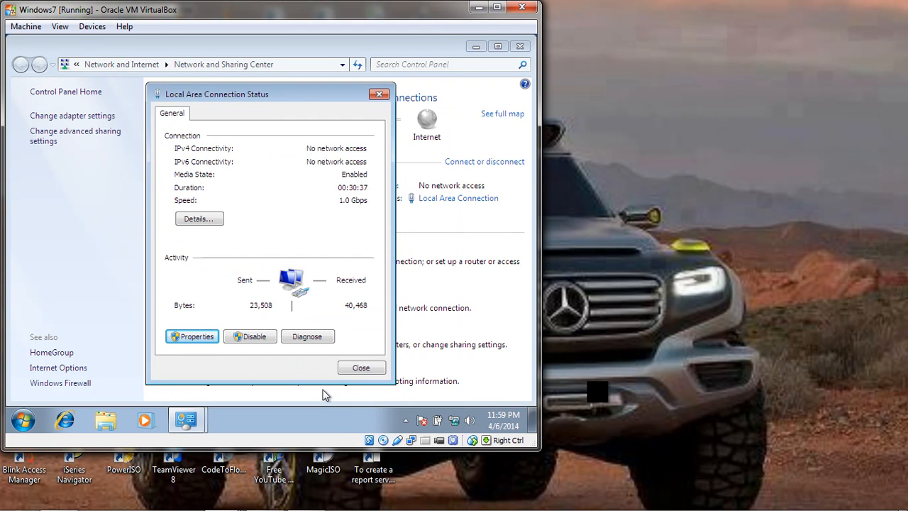
{"action": "left_click", "coordinate": [363, 370]}
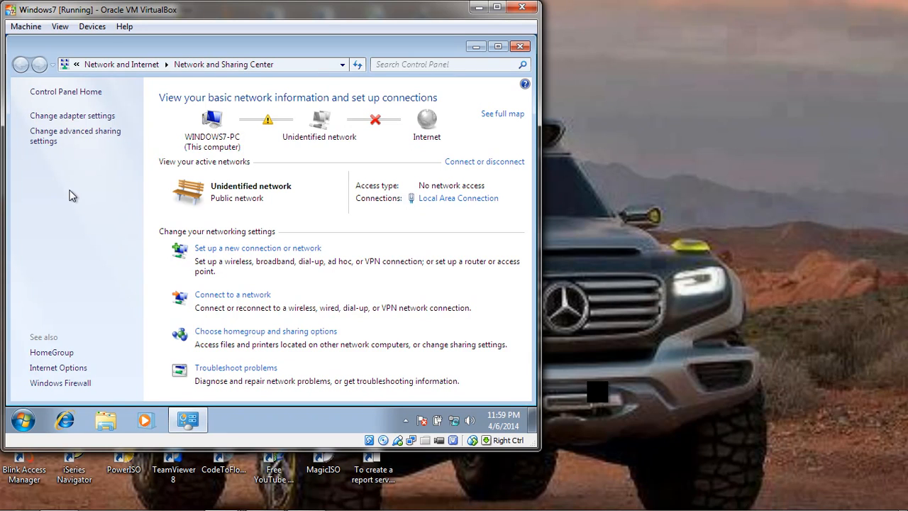
Set Home or Work HomeGroup connections to use user accounts and passwords, save the sharing changes and choose to log off later.
{"action": "left_click", "coordinate": [54, 131]}
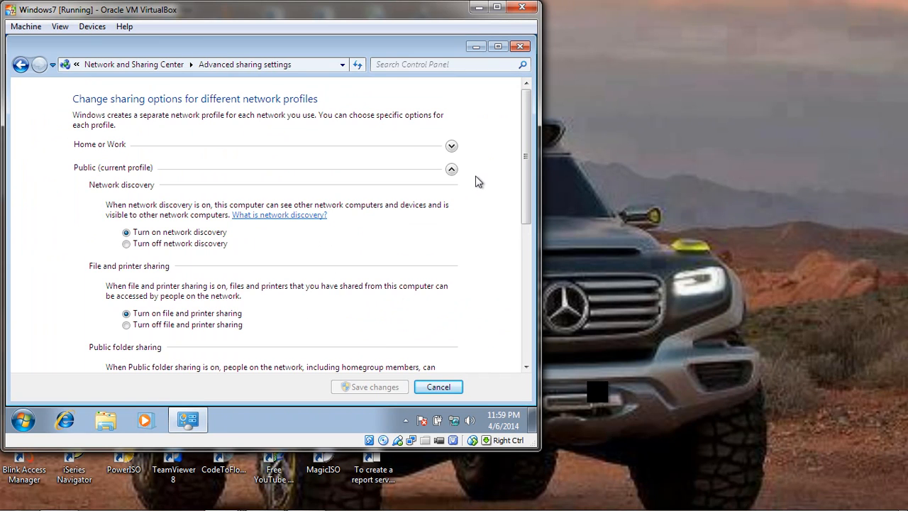
{"action": "left_click", "coordinate": [451, 146]}
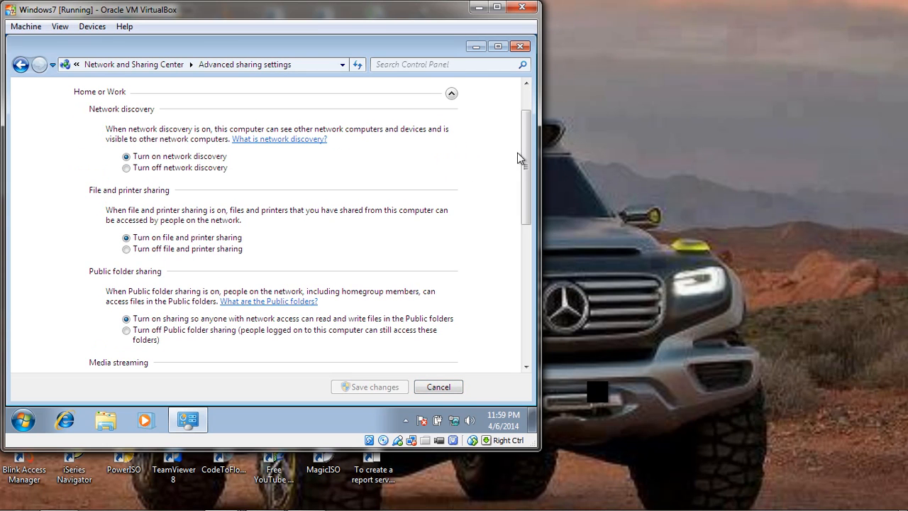
{"action": "left_click_drag", "start_coordinate": [526, 155], "coordinate": [525, 141]}
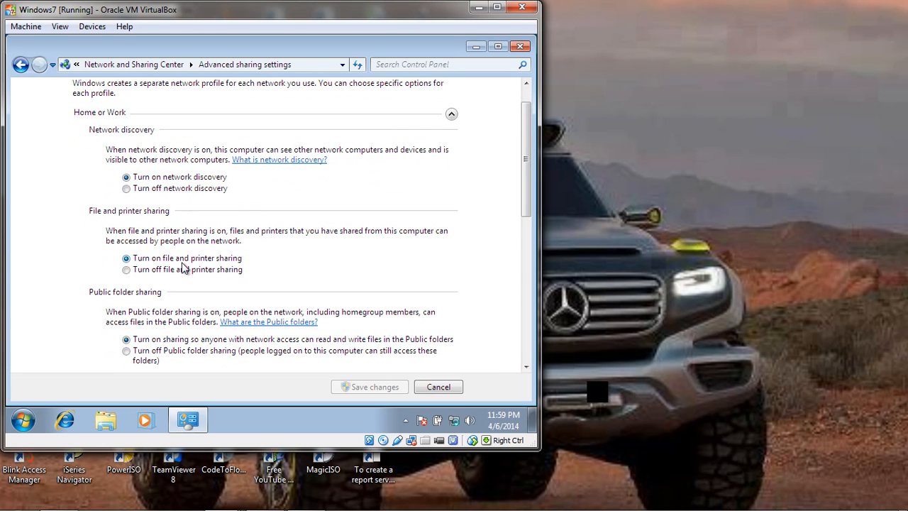
{"action": "left_click_drag", "start_coordinate": [530, 190], "coordinate": [526, 275]}
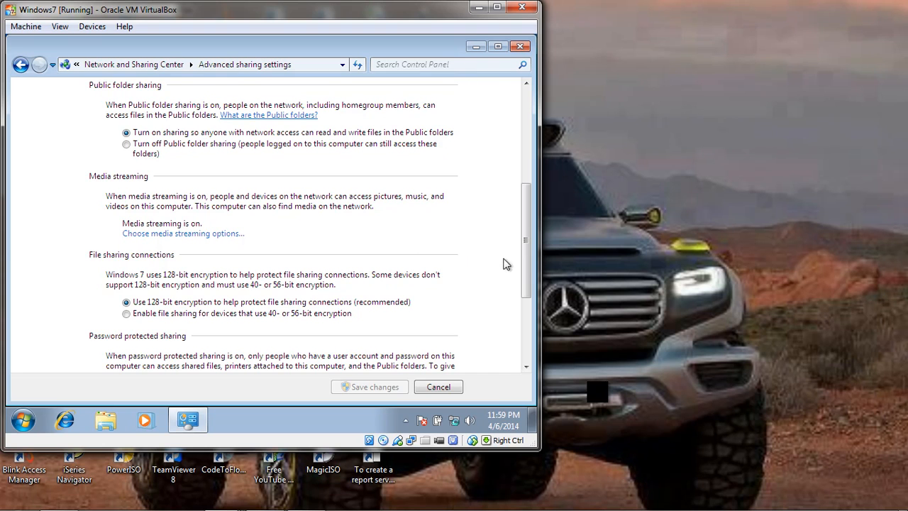
{"action": "left_click_drag", "start_coordinate": [525, 265], "coordinate": [523, 341]}
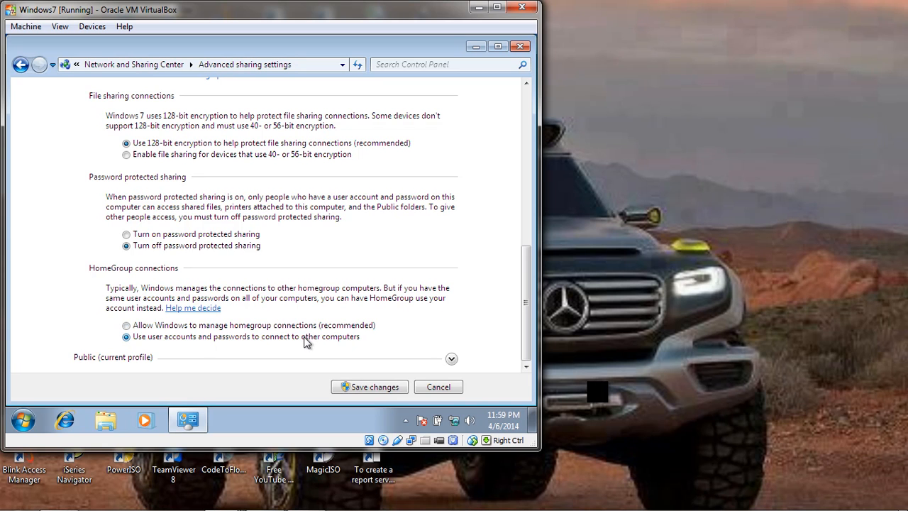
{"action": "left_click", "coordinate": [299, 326]}
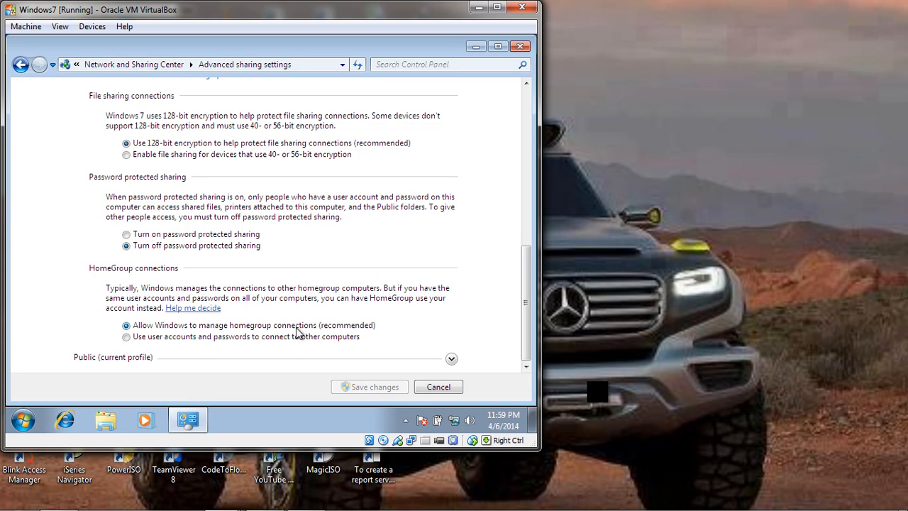
{"action": "left_click", "coordinate": [297, 338]}
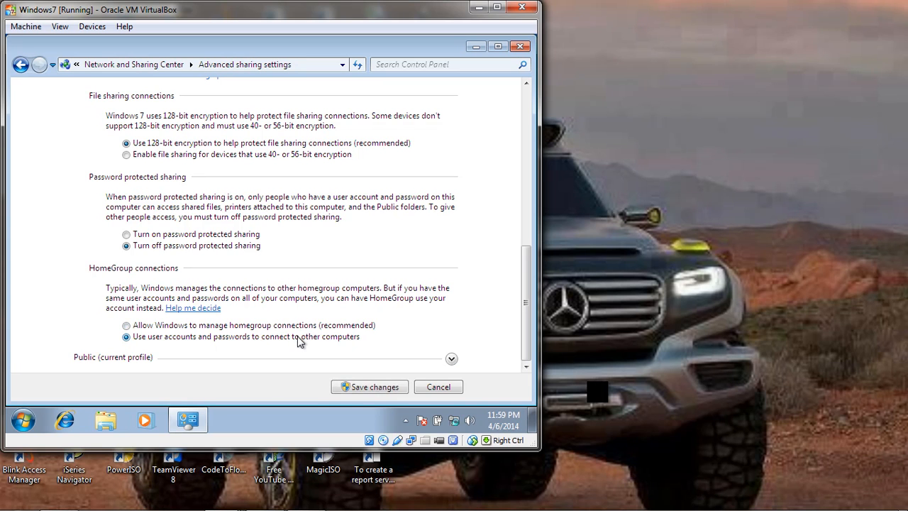
{"action": "left_click", "coordinate": [372, 388]}
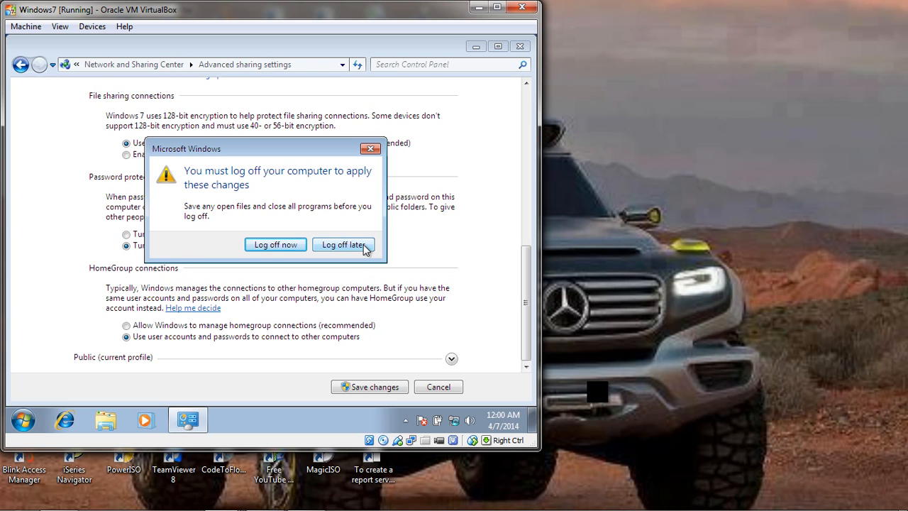
{"action": "left_click", "coordinate": [344, 244]}
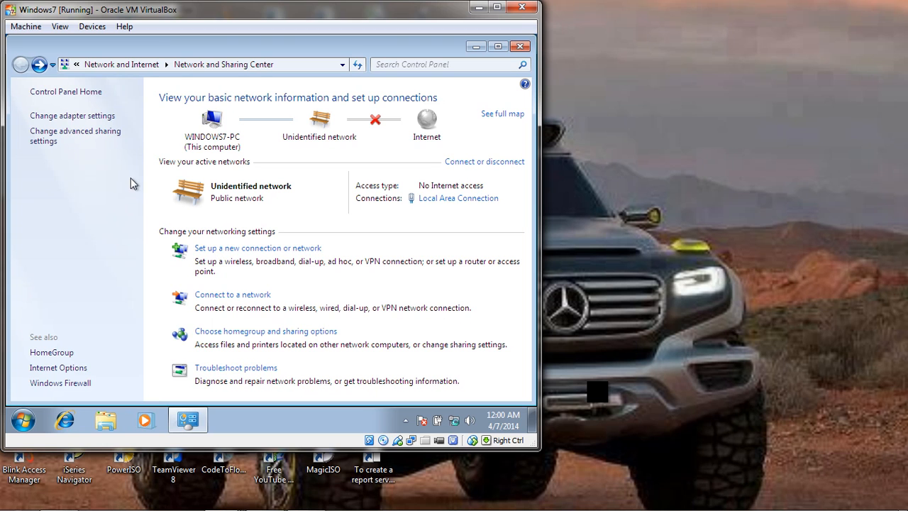
Review the advanced sharing settings of the Home or Work and Public profiles, including discovery, file sharing and password protection.
{"action": "left_click", "coordinate": [86, 131]}
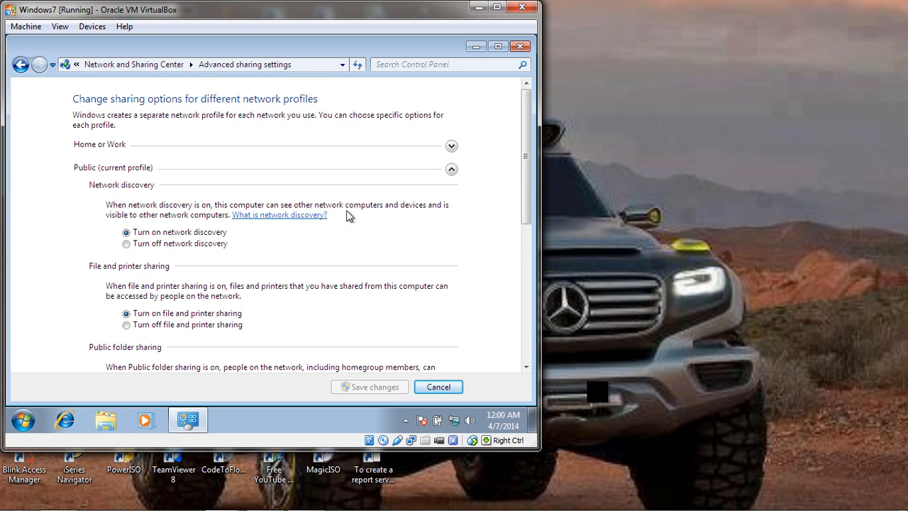
{"action": "left_click", "coordinate": [451, 171]}
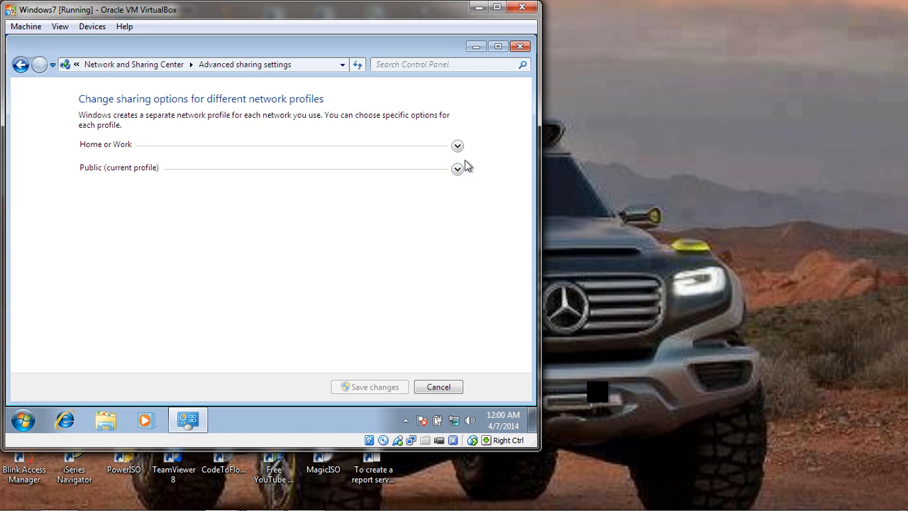
{"action": "left_click", "coordinate": [457, 146]}
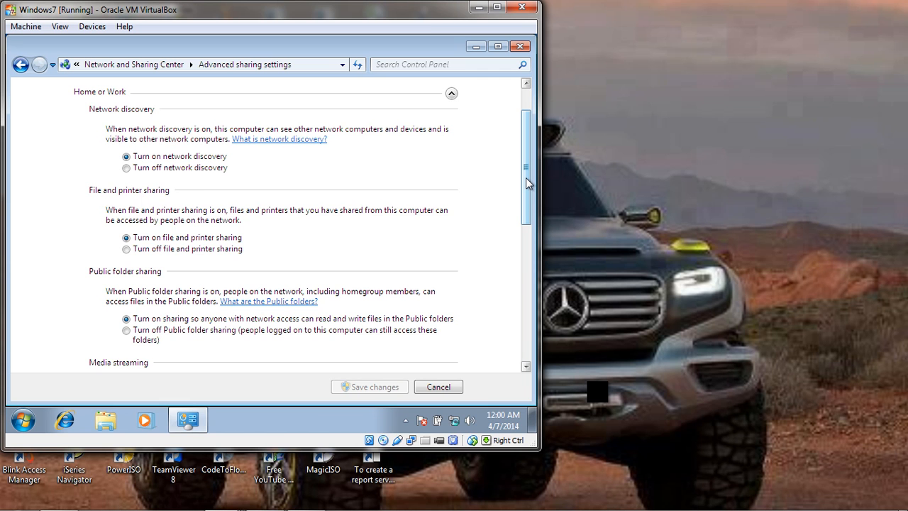
{"action": "left_click_drag", "start_coordinate": [525, 179], "coordinate": [512, 342]}
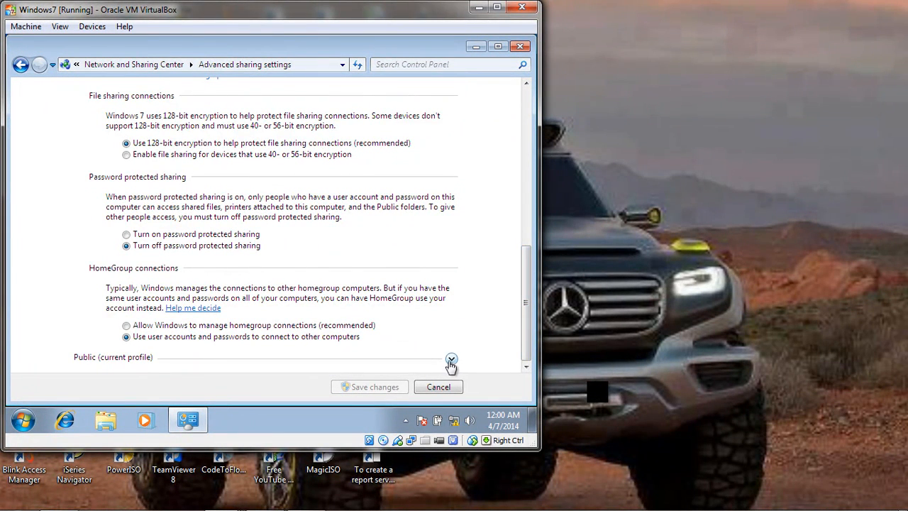
{"action": "left_click", "coordinate": [452, 360]}
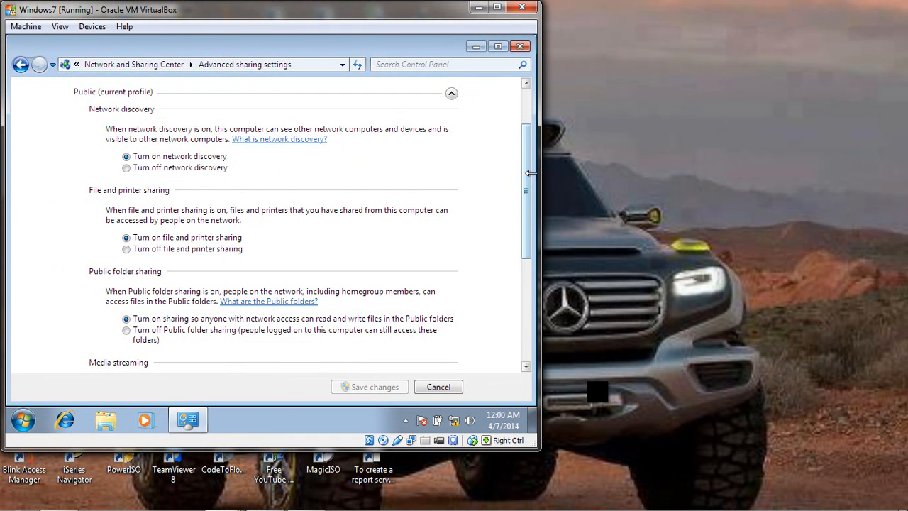
{"action": "left_click_drag", "start_coordinate": [527, 188], "coordinate": [517, 305]}
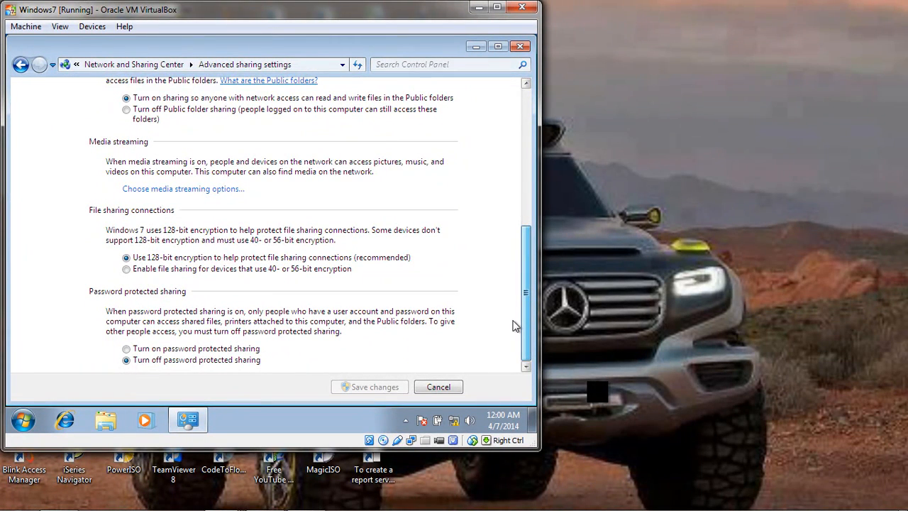
{"action": "left_click", "coordinate": [228, 349]}
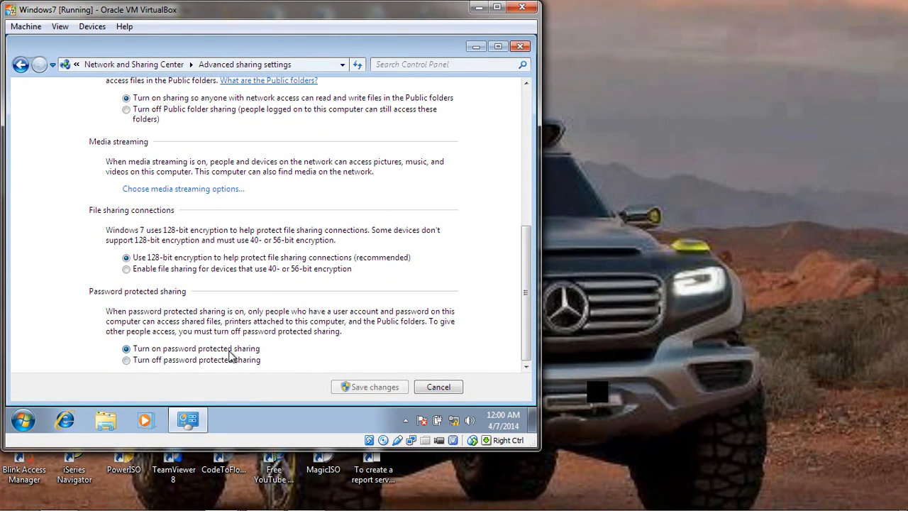
{"action": "left_click", "coordinate": [229, 360]}
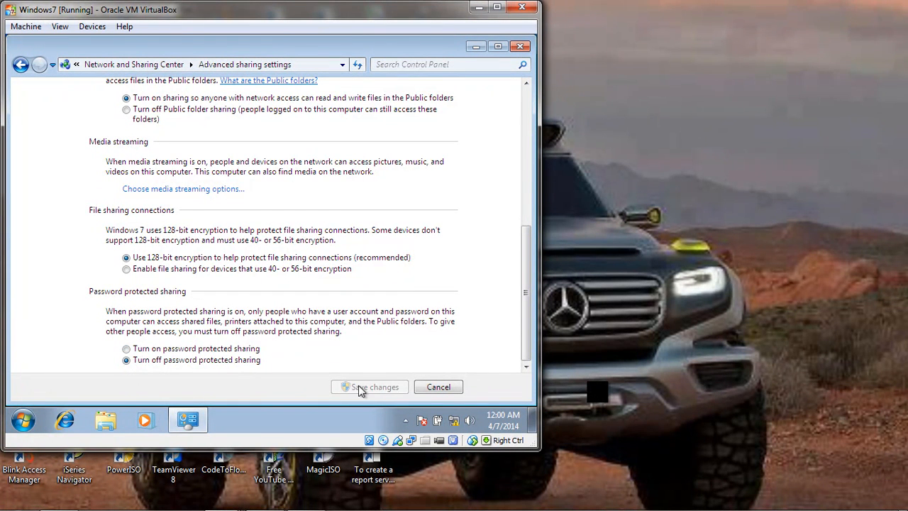
{"action": "left_click_drag", "start_coordinate": [525, 293], "coordinate": [522, 98]}
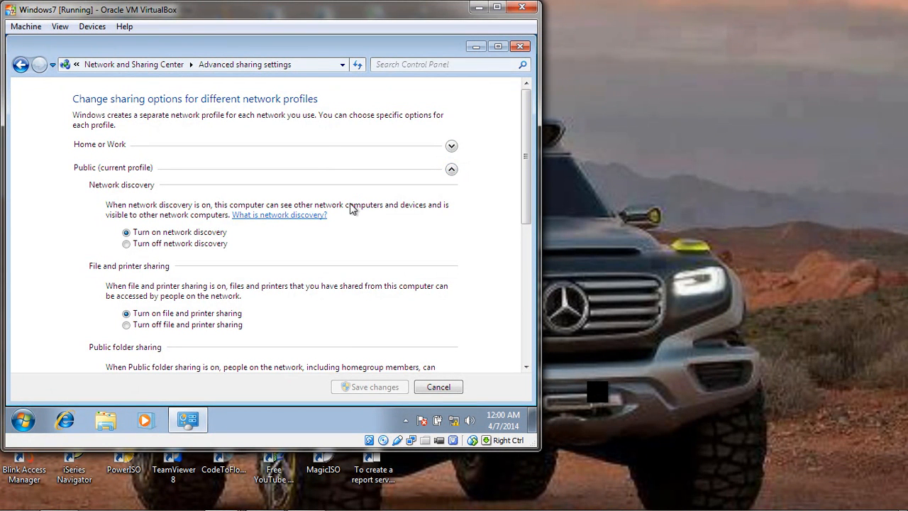
Close Windows 7's advanced sharing settings and browse the Network location for the other computers.
{"action": "left_click", "coordinate": [449, 172]}
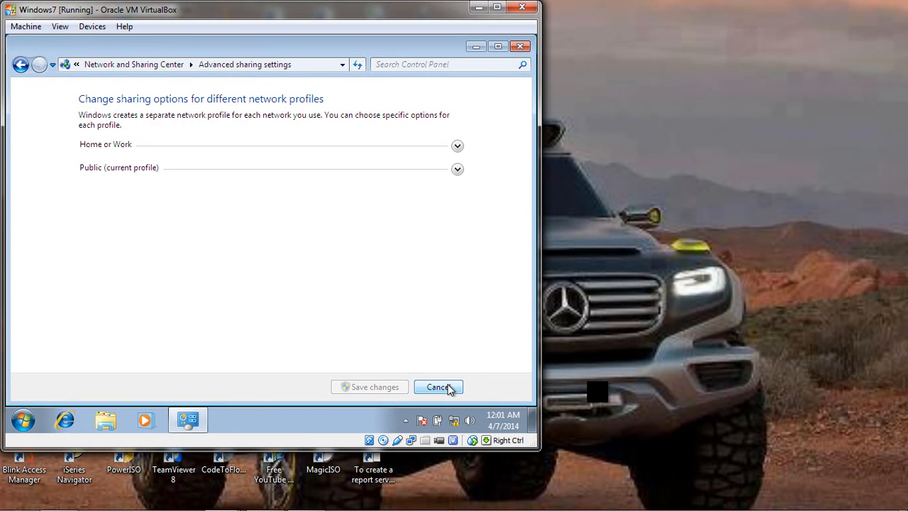
{"action": "left_click", "coordinate": [519, 46]}
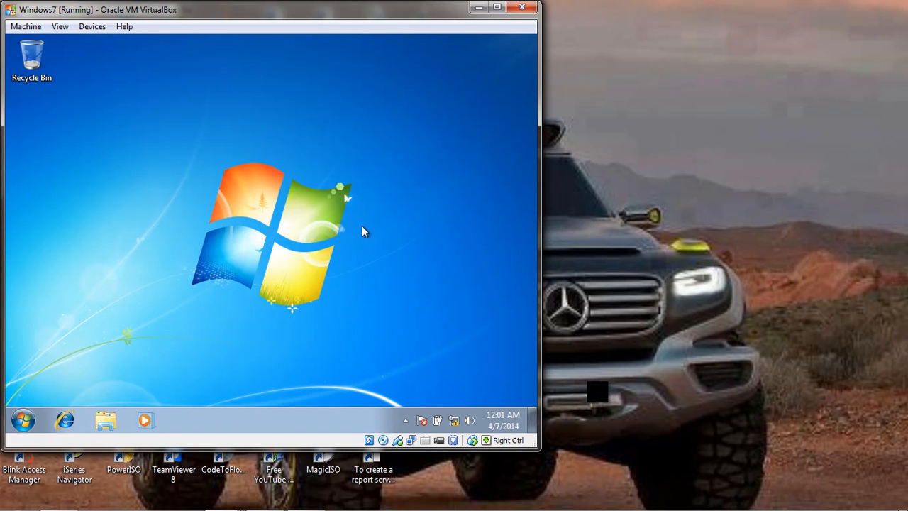
{"action": "left_click", "coordinate": [599, 399]}
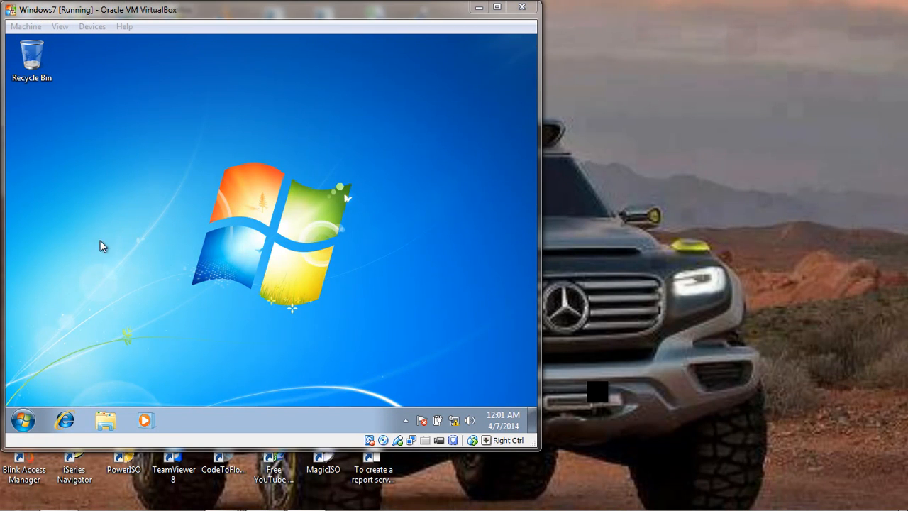
{"action": "left_click", "coordinate": [22, 421]}
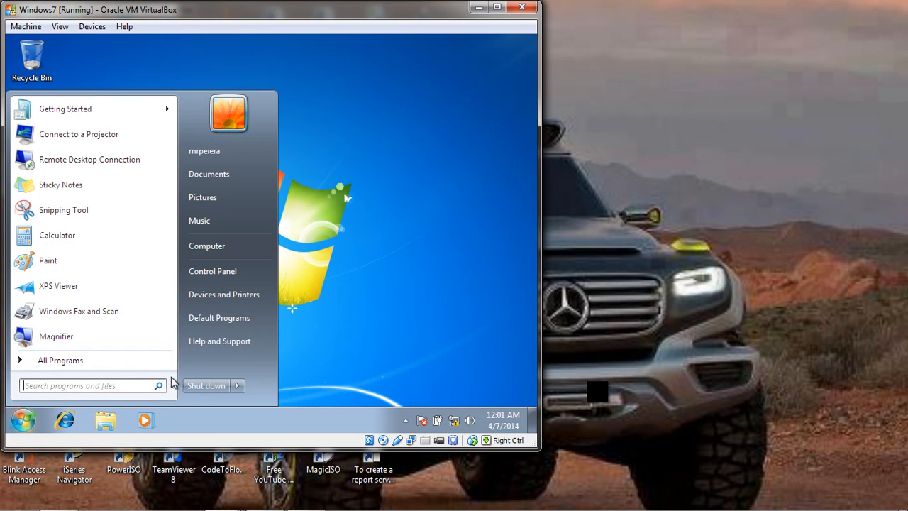
{"action": "left_click", "coordinate": [223, 246]}
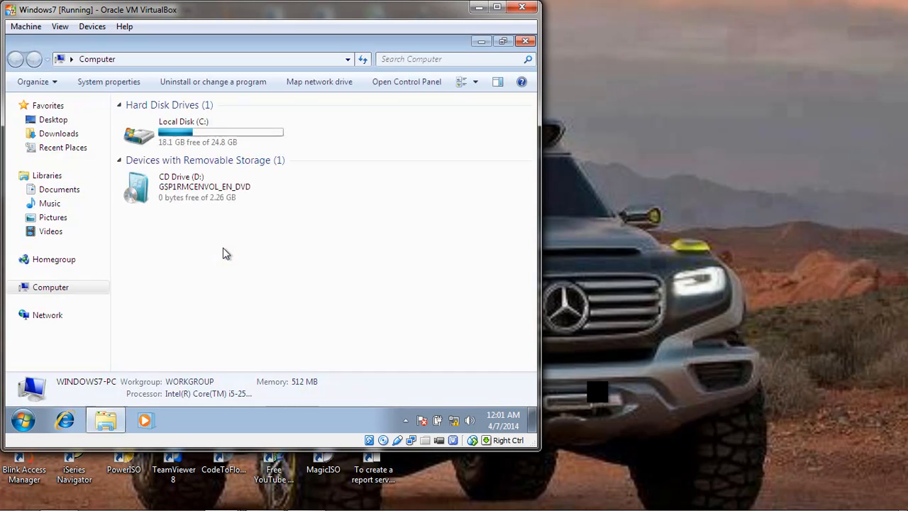
{"action": "left_click", "coordinate": [51, 315]}
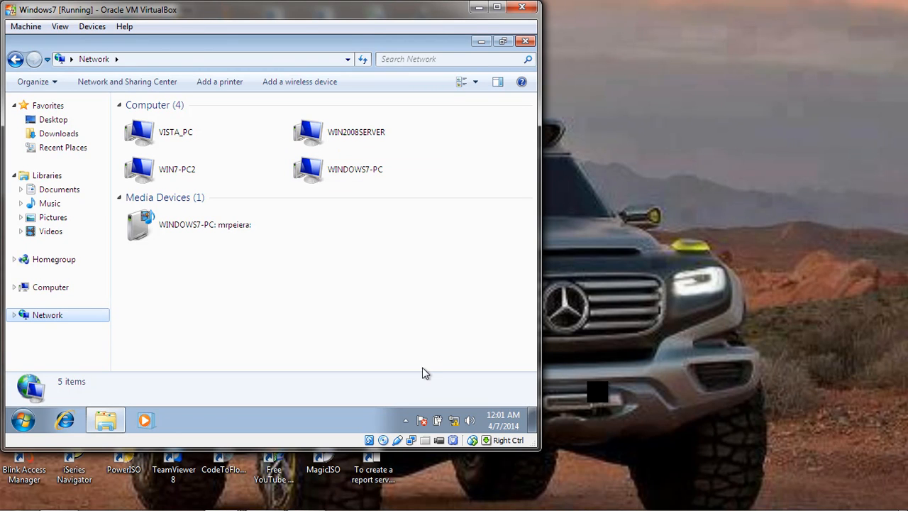
Switch to the Windows Vista machine and browse its Network location for the other computers.
{"action": "left_click", "coordinate": [221, 498]}
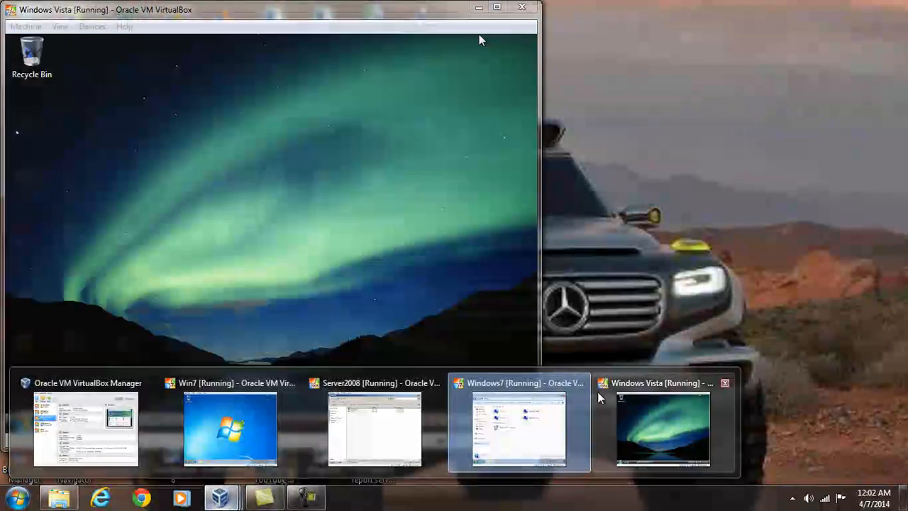
{"action": "left_click", "coordinate": [601, 400]}
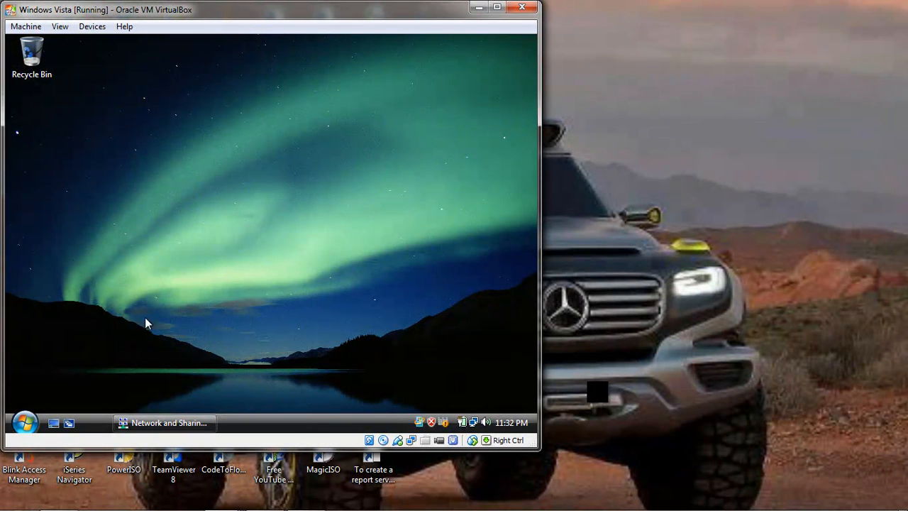
{"action": "left_click", "coordinate": [25, 422]}
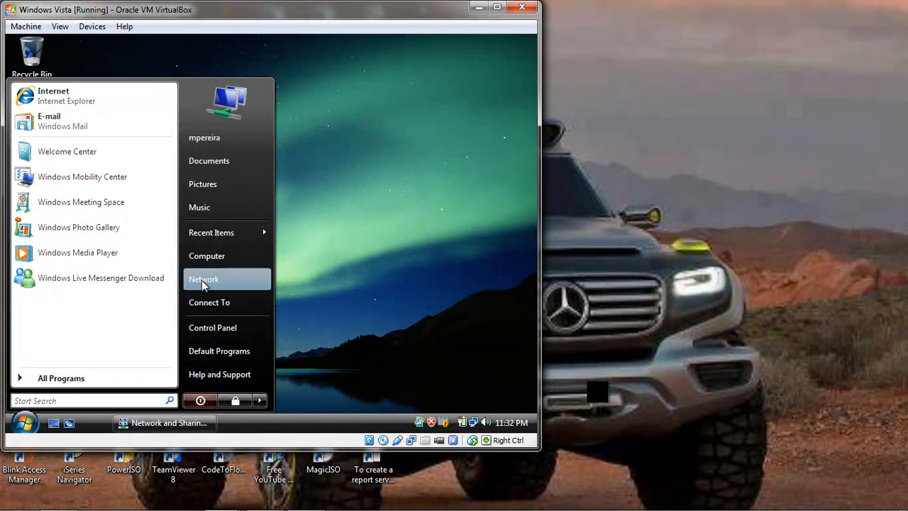
{"action": "left_click", "coordinate": [202, 281]}
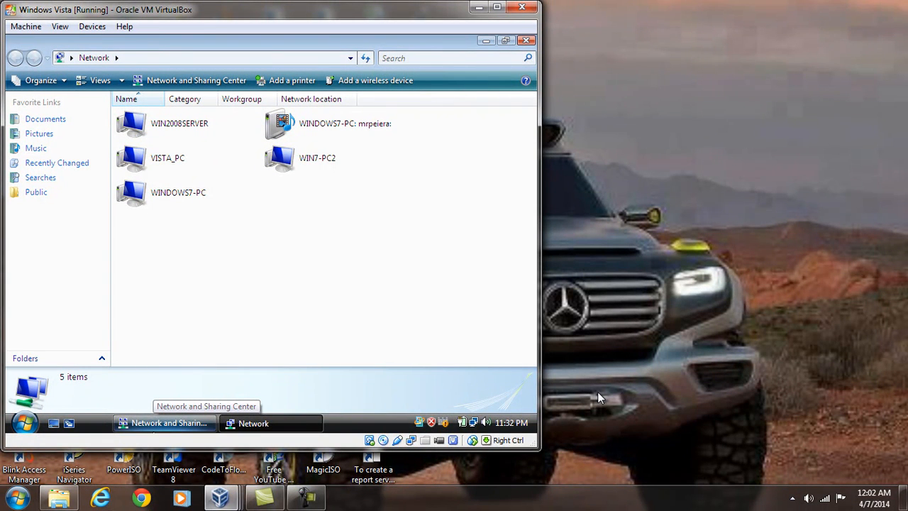
Switch to the Server2008 machine, send it Ctrl-Alt-Del and unlock it with the Administrator password.
{"action": "left_click", "coordinate": [221, 497]}
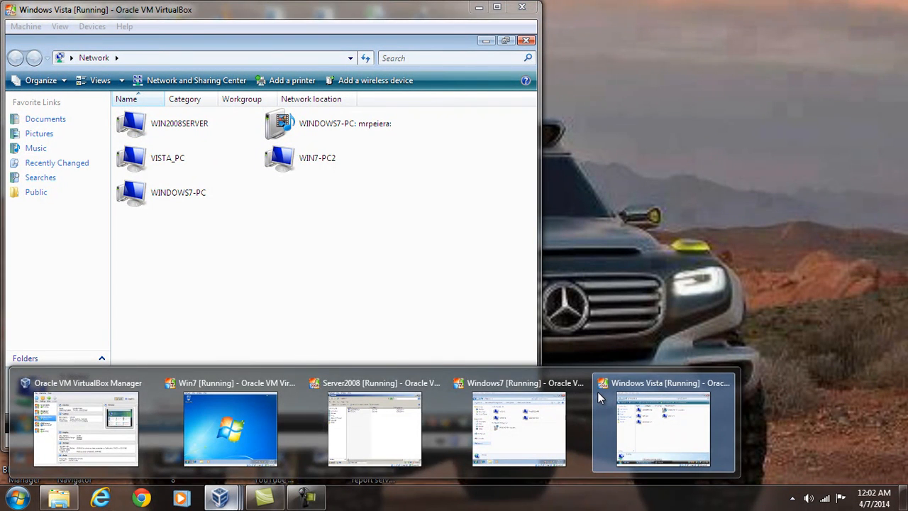
{"action": "left_click", "coordinate": [375, 425]}
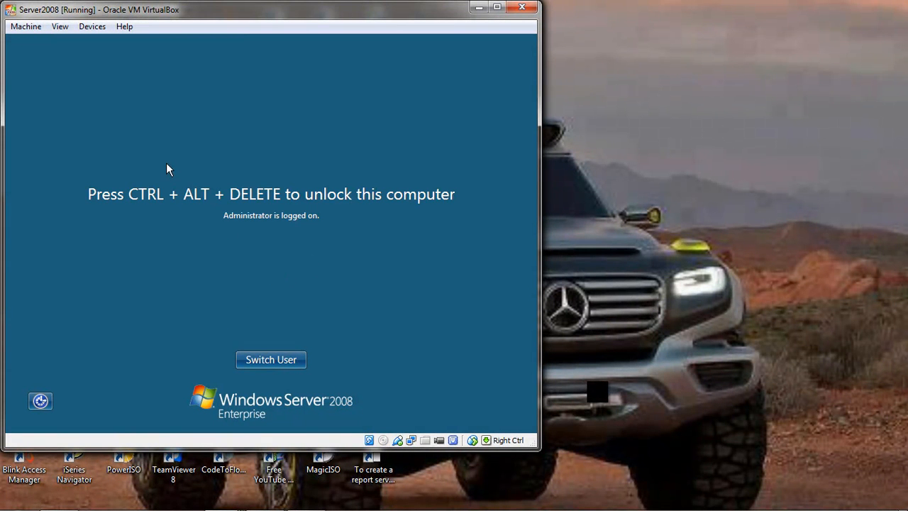
{"action": "left_click", "coordinate": [21, 28]}
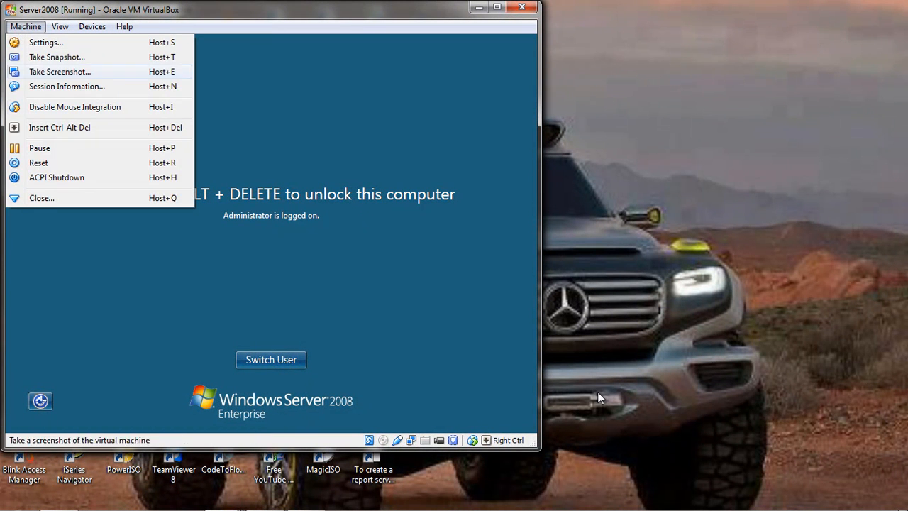
{"action": "left_click", "coordinate": [42, 125]}
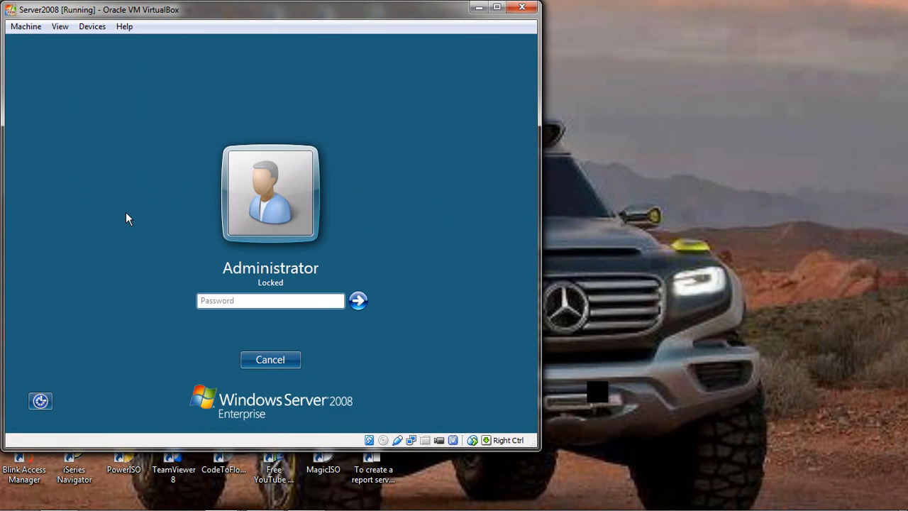
{"action": "type", "text": "***"}
{"action": "key", "text": "Return"}
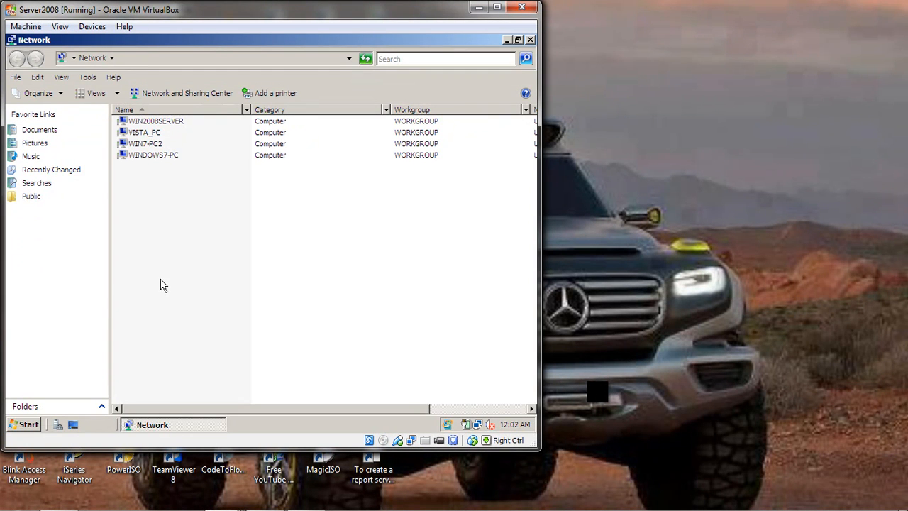
Switch to the Win7 machine and browse its Network location for the other computers.
{"action": "mouse_move", "coordinate": [221, 498]}
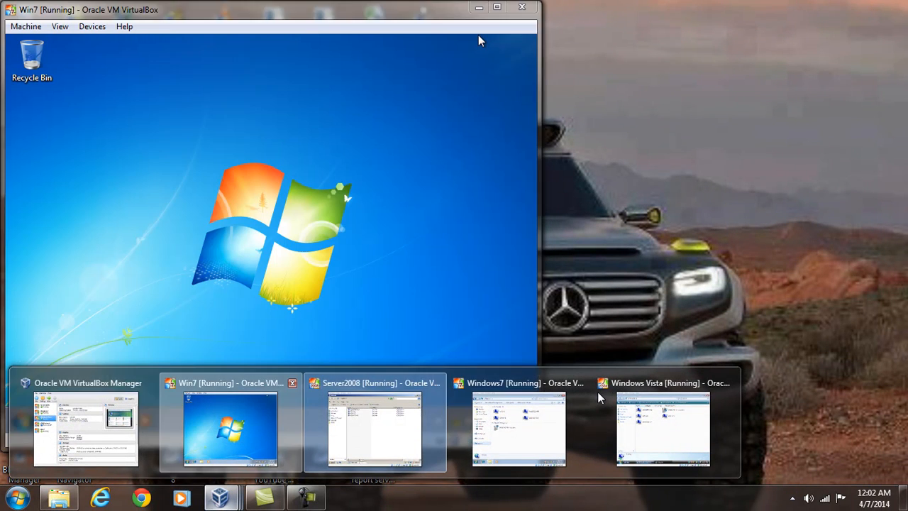
{"action": "left_click", "coordinate": [245, 428]}
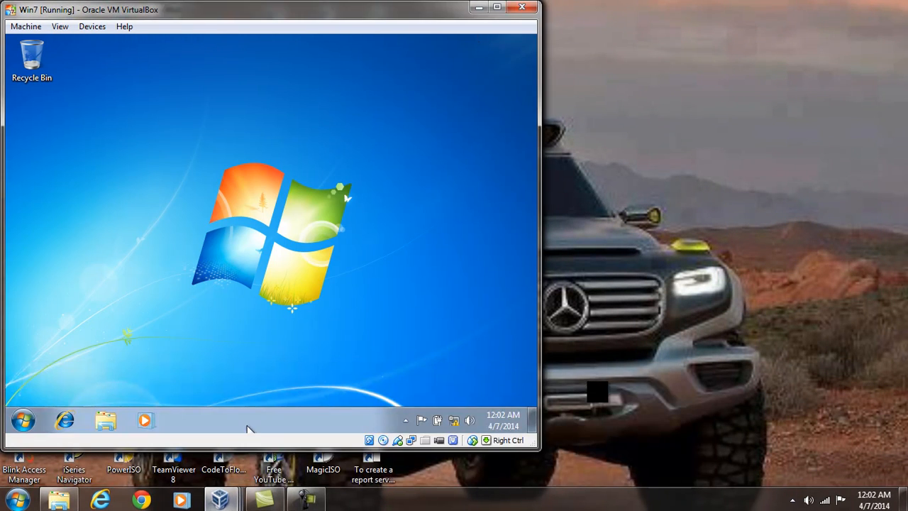
{"action": "left_click", "coordinate": [23, 418]}
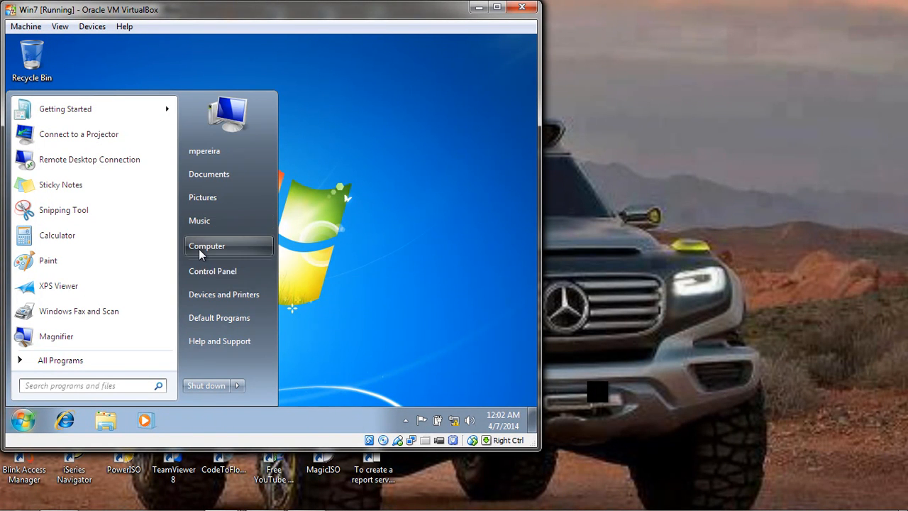
{"action": "left_click", "coordinate": [199, 249]}
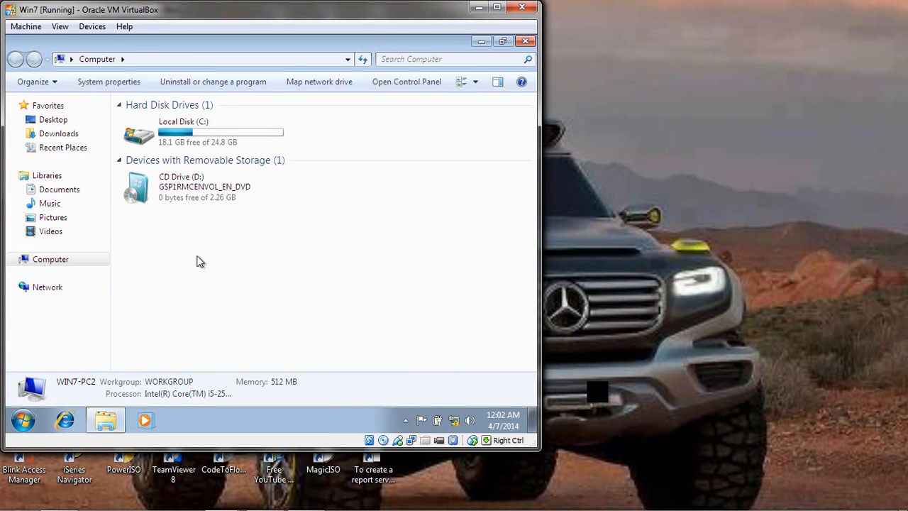
{"action": "left_click", "coordinate": [61, 287]}
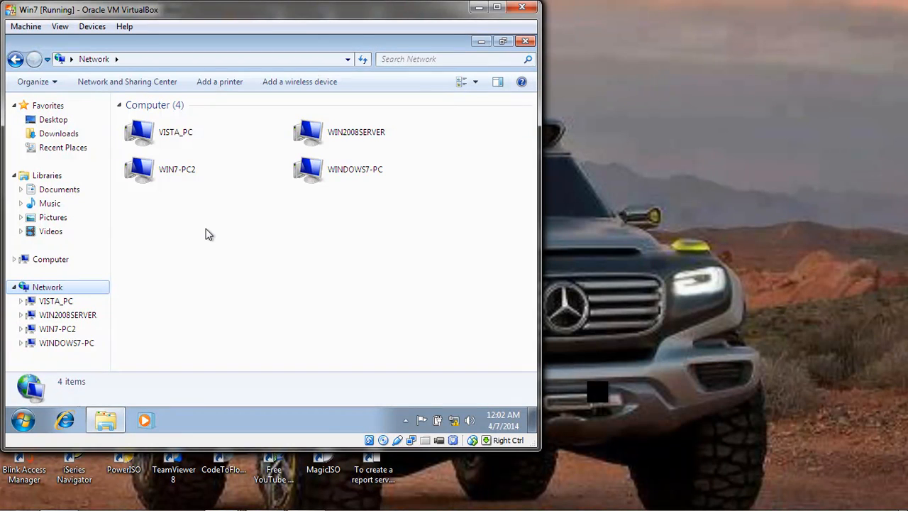
Run ping vista_pc from a command prompt on the Win7 machine and review the output.
{"action": "left_click", "coordinate": [24, 421]}
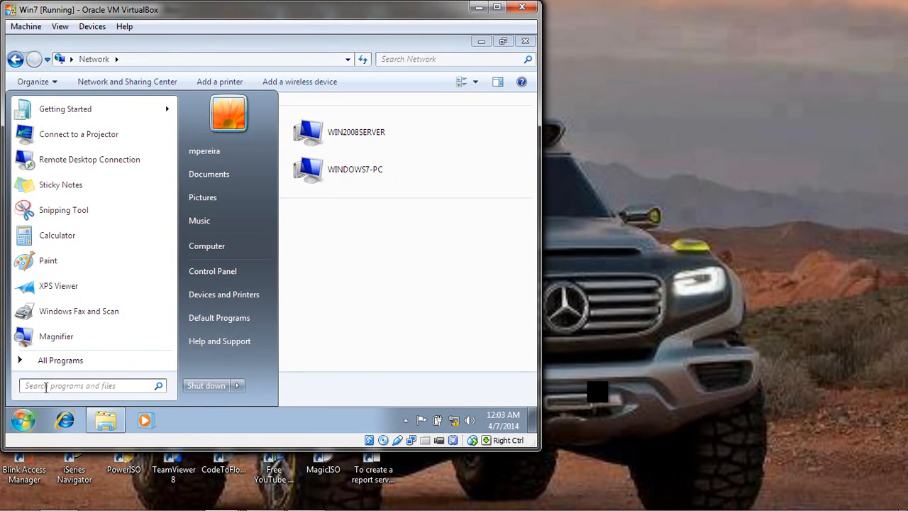
{"action": "type", "text": "cmd"}
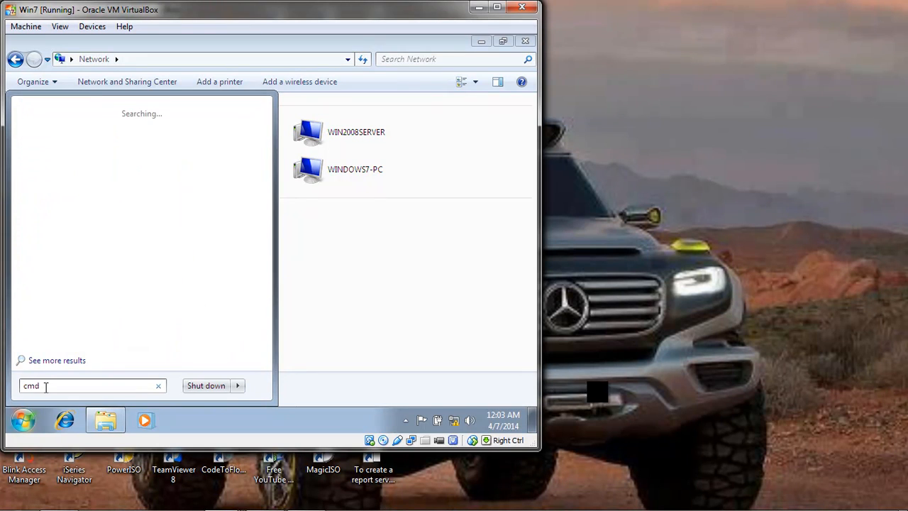
{"action": "key", "text": "Return"}
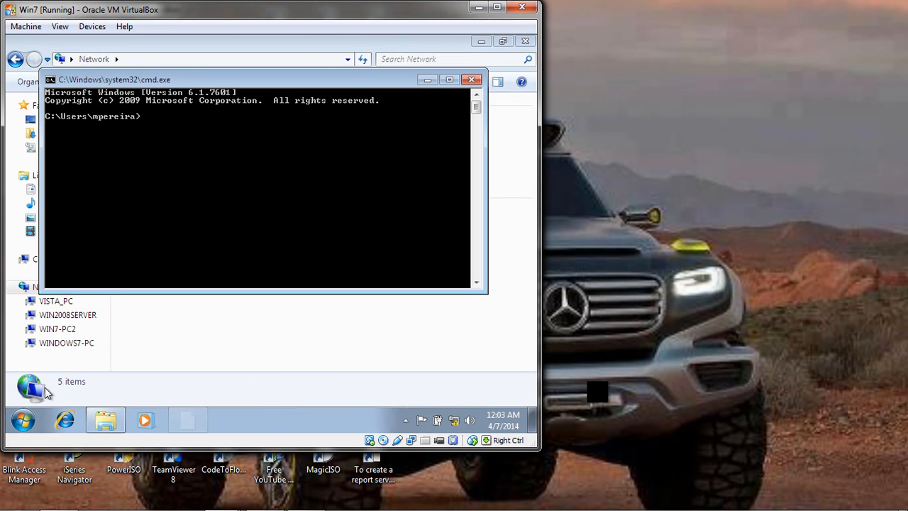
{"action": "type", "text": "ping"}
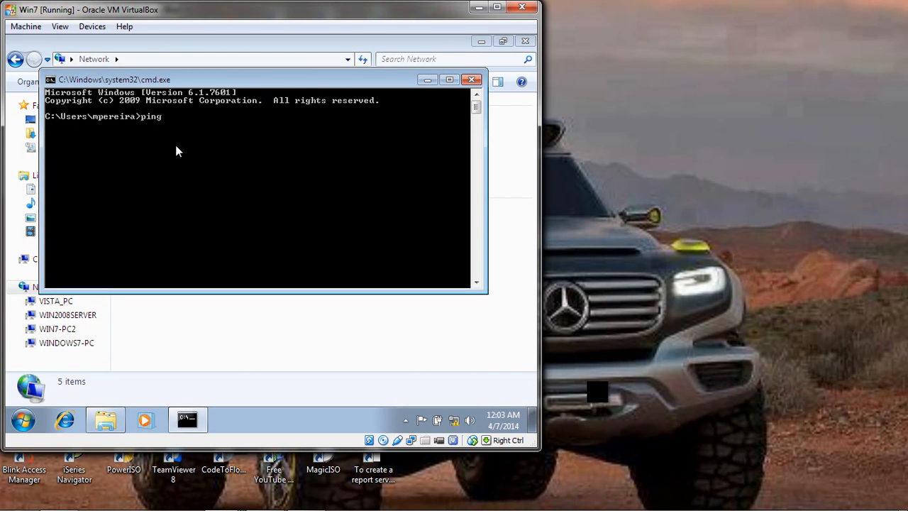
{"action": "left_click_drag", "start_coordinate": [245, 76], "coordinate": [295, 265]}
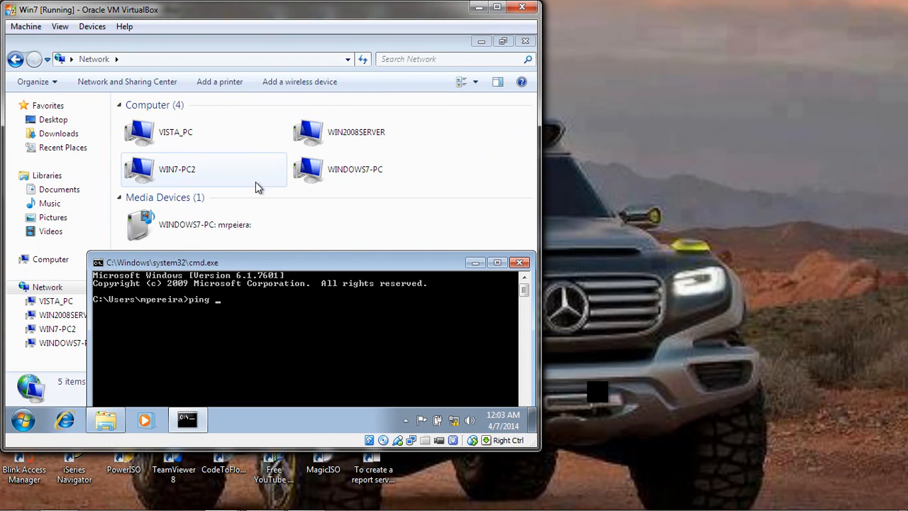
{"action": "type", "text": "vista-pc"}
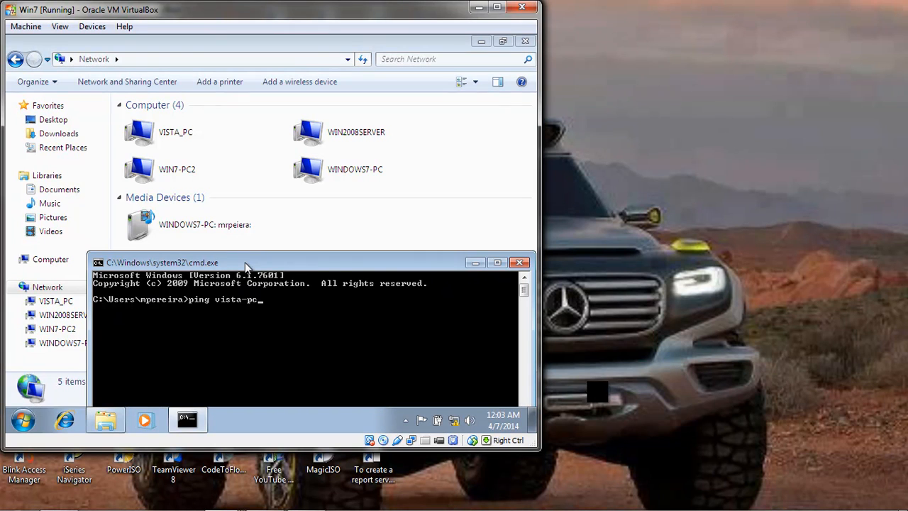
{"action": "key", "text": "BackSpace"}
{"action": "key", "text": "BackSpace"}
{"action": "type", "text": "_pc"}
{"action": "key", "text": "BackSpace"}
{"action": "key", "text": "BackSpace"}
{"action": "type", "text": "pc"}
{"action": "key", "text": "Return"}
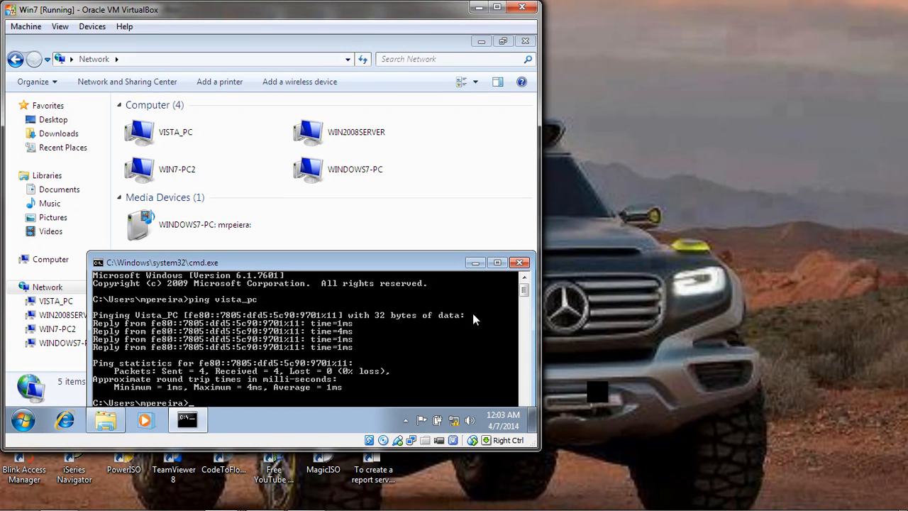
{"action": "scroll", "coordinate": [526, 297], "scroll_direction": "down", "scroll_amount": 3}
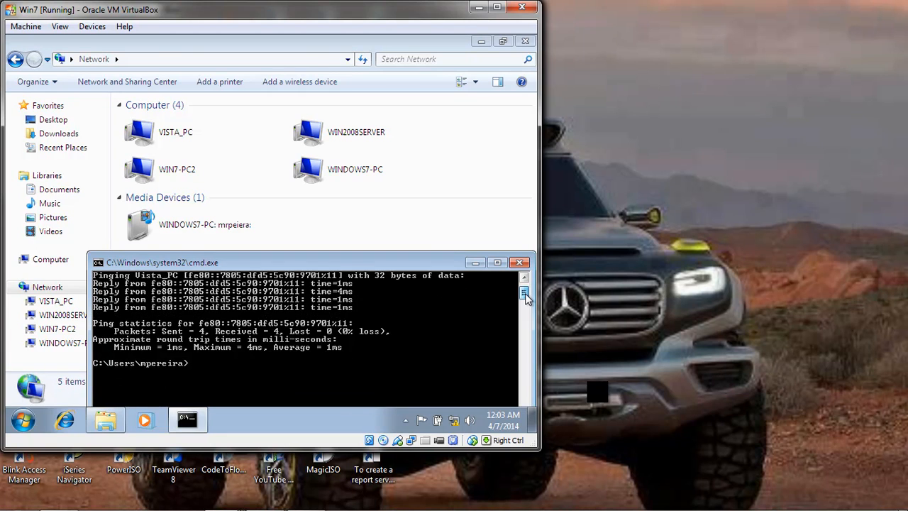
{"action": "scroll", "coordinate": [526, 297], "scroll_direction": "up", "scroll_amount": 3}
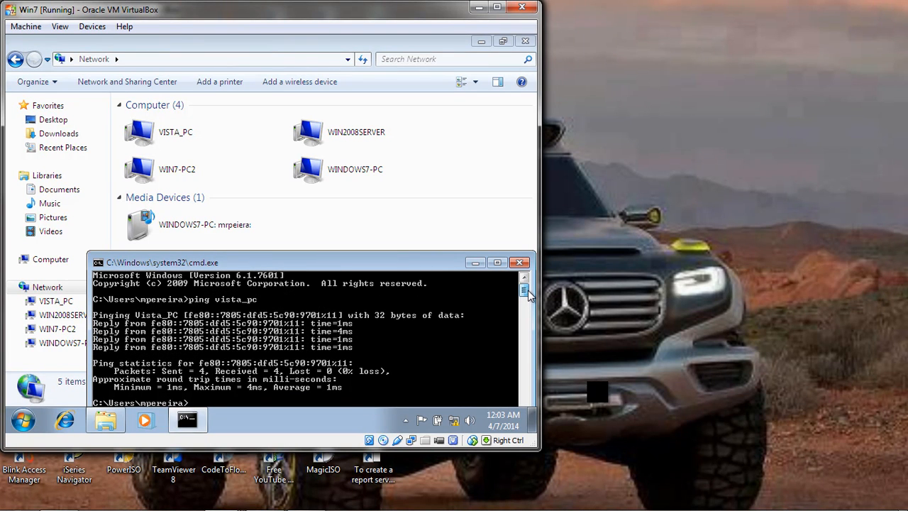
Ping 192.168.0.10 from the Win7 machine, review the replies and close the command prompt.
{"action": "scroll", "coordinate": [528, 292], "scroll_direction": "down", "scroll_amount": 4}
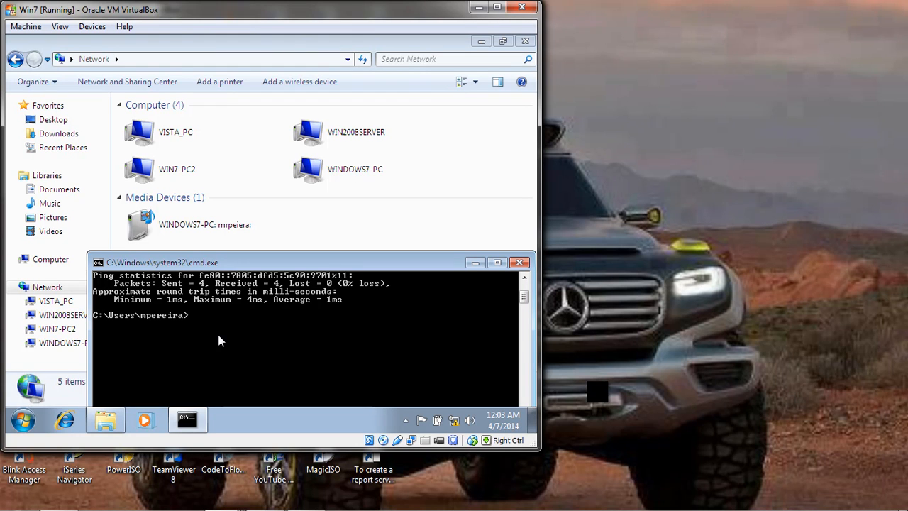
{"action": "type", "text": "ping 192.168.0.10"}
{"action": "key", "text": "Return"}
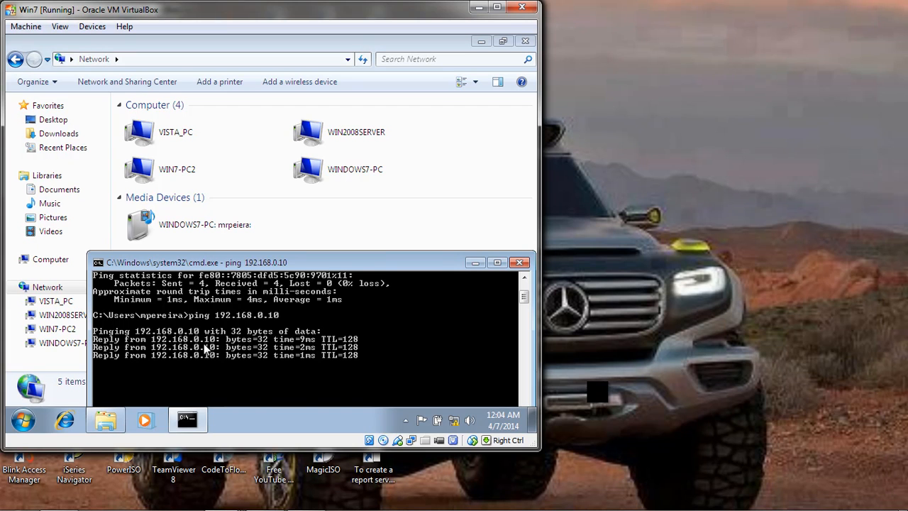
{"action": "left_click_drag", "start_coordinate": [381, 263], "coordinate": [379, 201]}
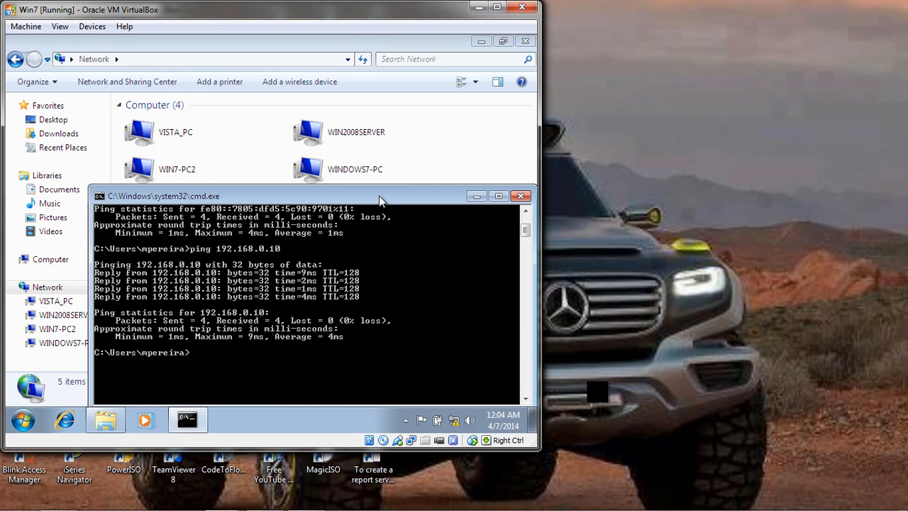
{"action": "left_click", "coordinate": [522, 196]}
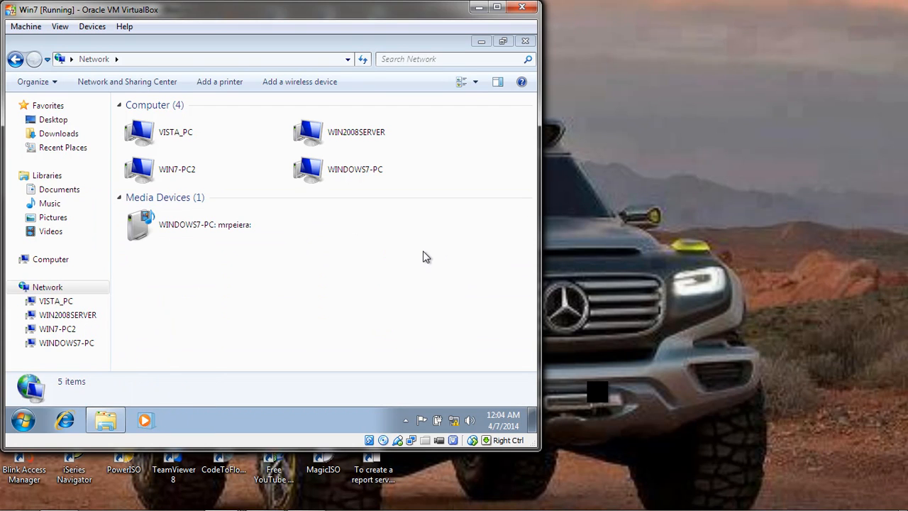
Open WINDOWS7-PC from the Win7 machine's Network location and select its Users share.
{"action": "double_click", "coordinate": [312, 170]}
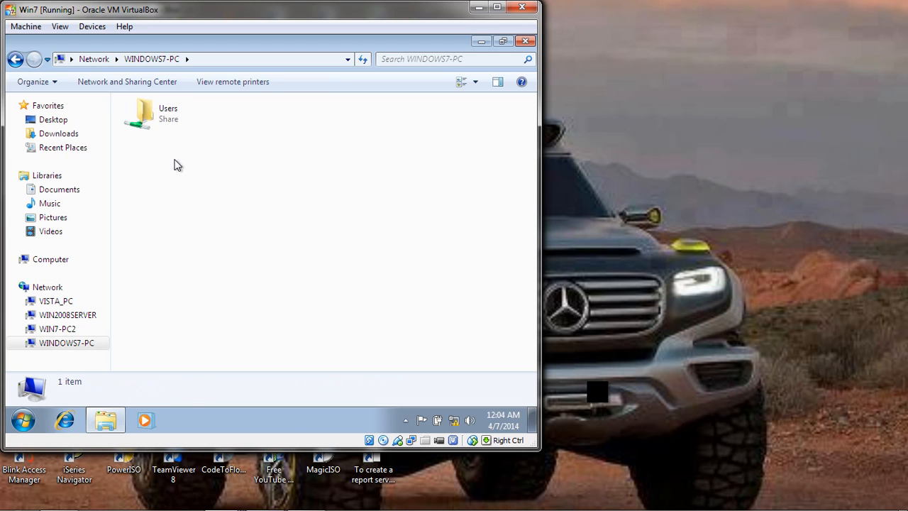
{"action": "left_click", "coordinate": [149, 116]}
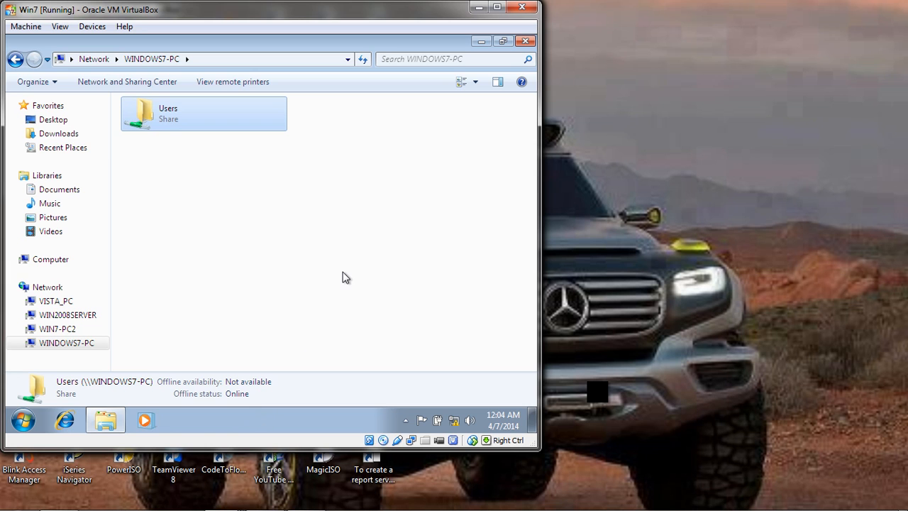
{"action": "left_click", "coordinate": [600, 398]}
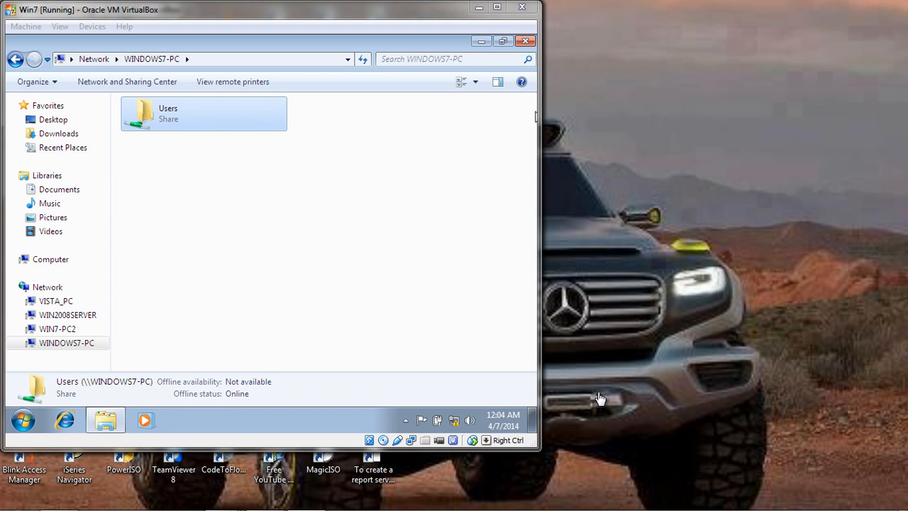